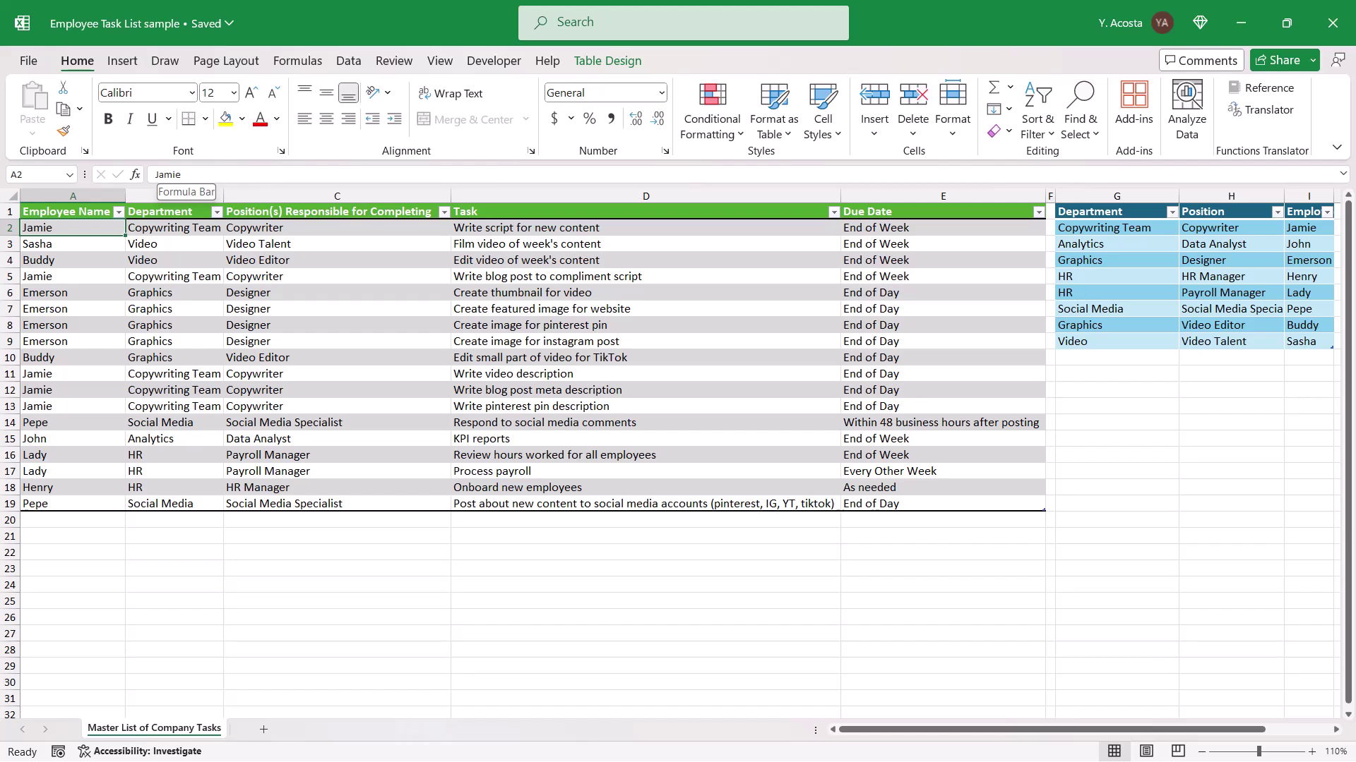
Add a sub task about inspecting machinery for wear, damage, or malfunctions.
key("ctrl+t")
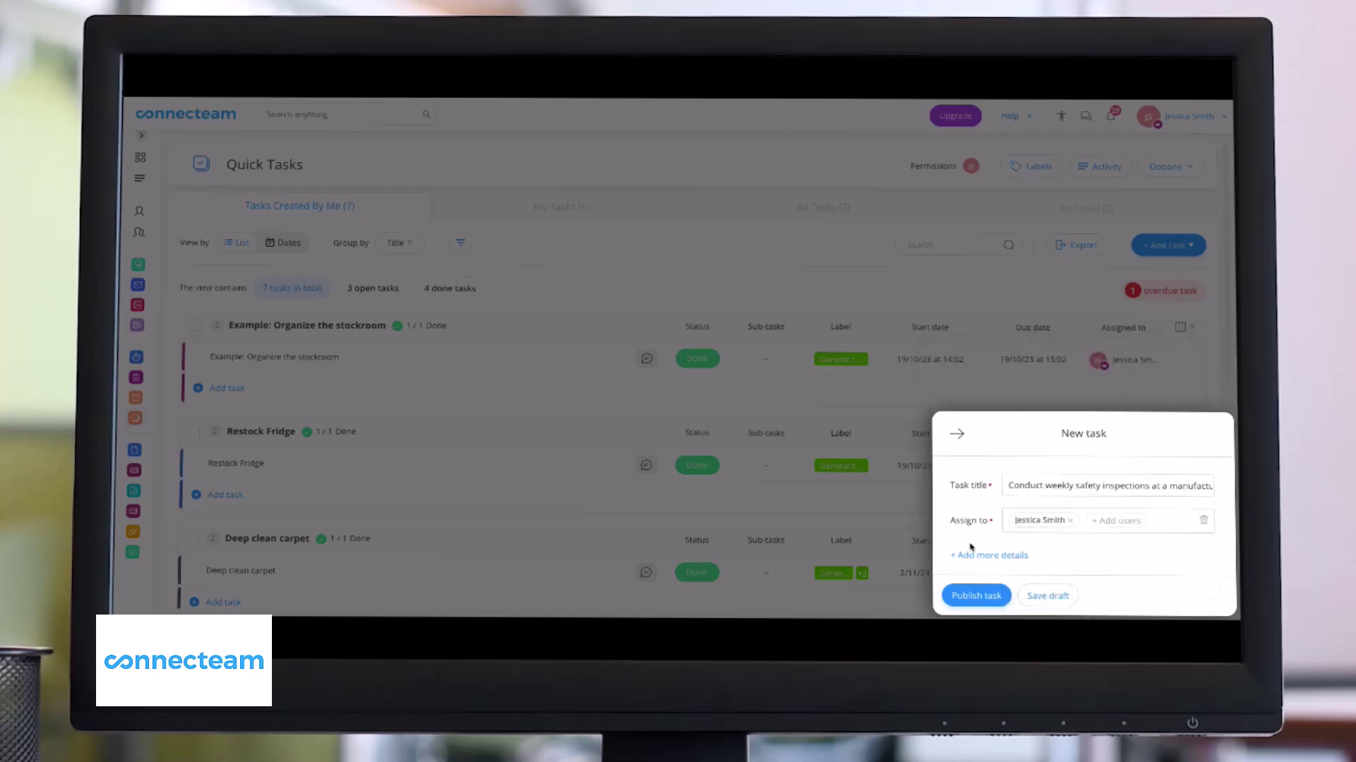
left_click(1049, 174)
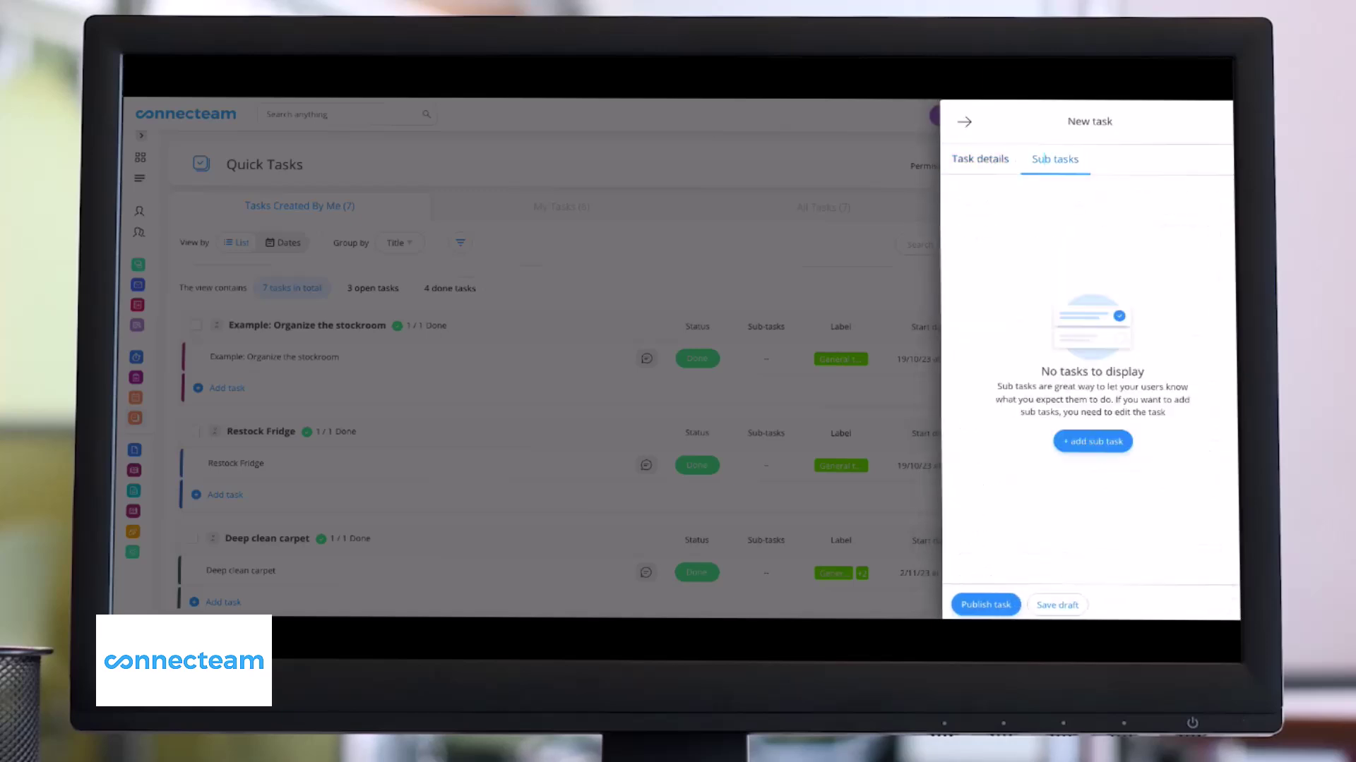
left_click(1102, 443)
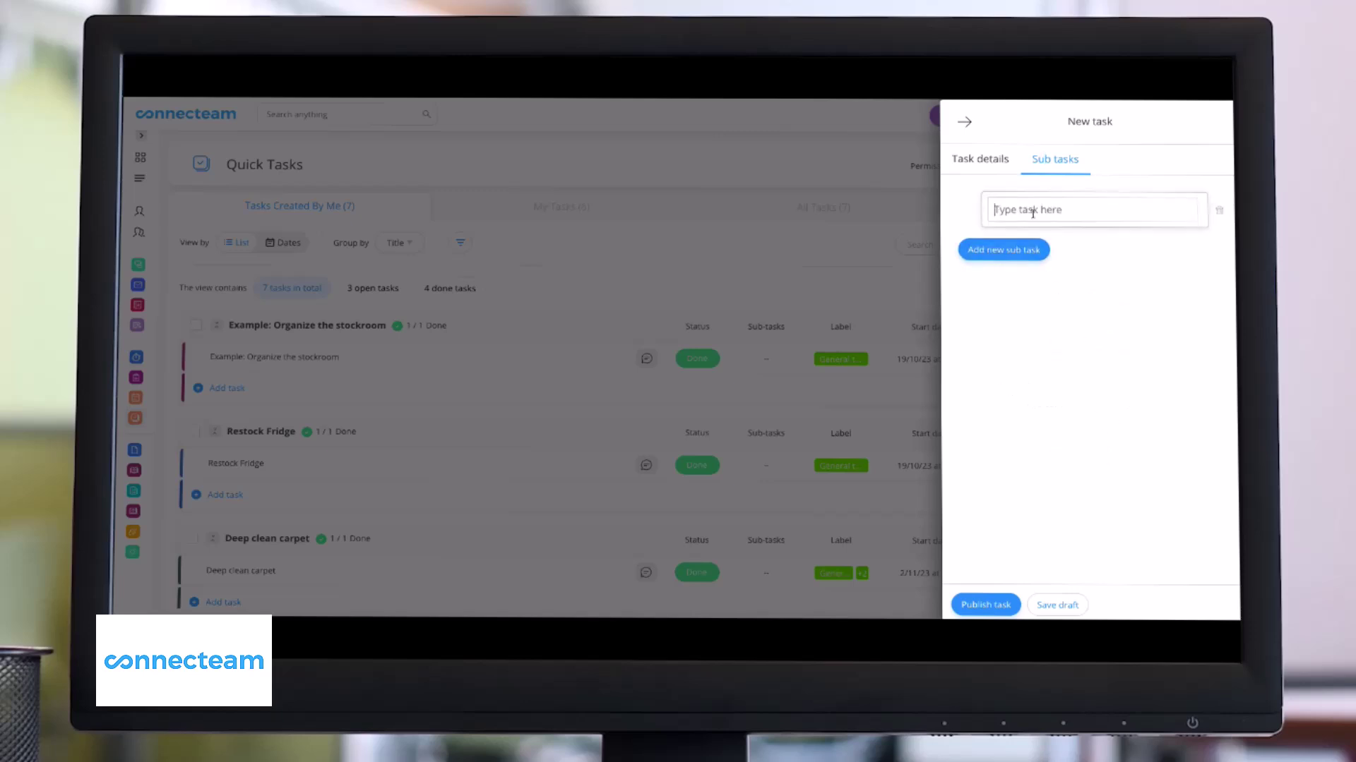
type("Inspect machinery and equipment for any signs of wear, damage, or malfunctions")
key("Return")
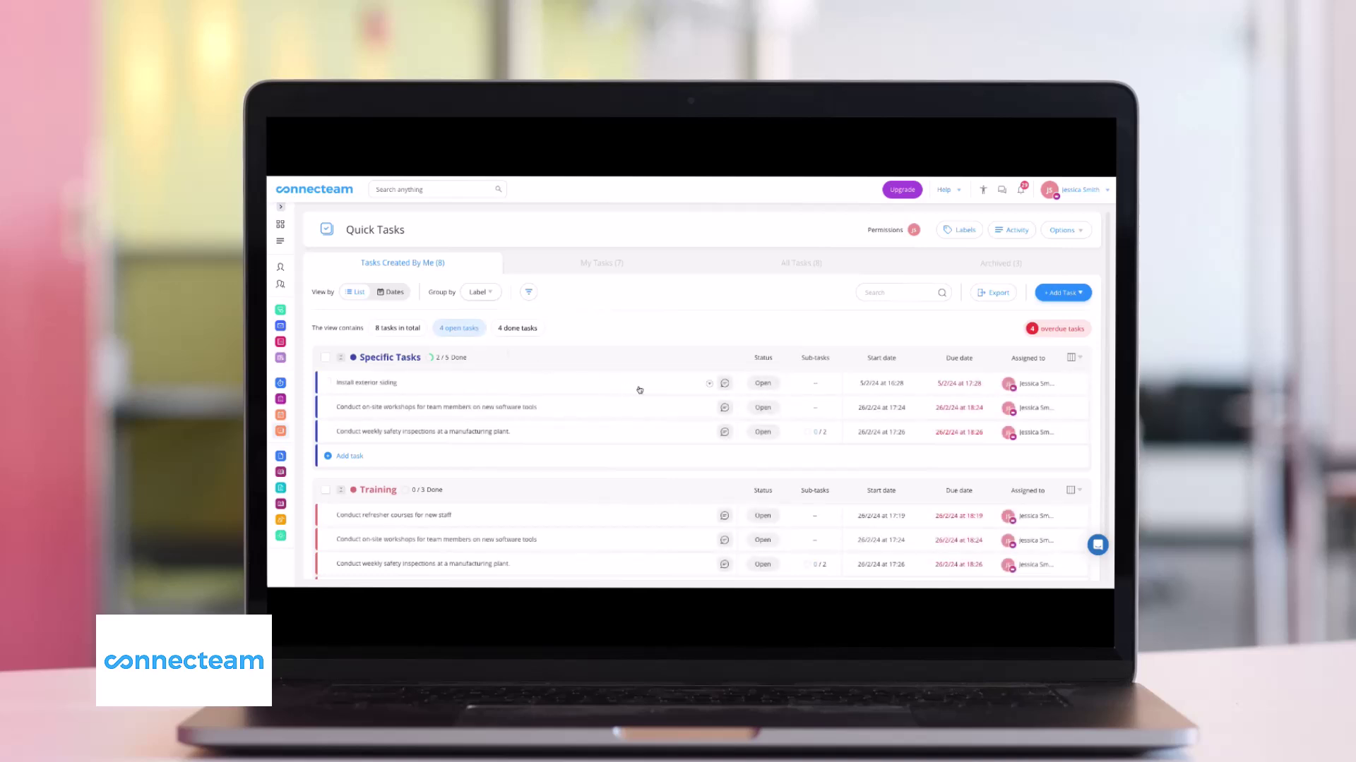
Group the quick tasks list by Label.
left_click(709, 389)
left_click(736, 439)
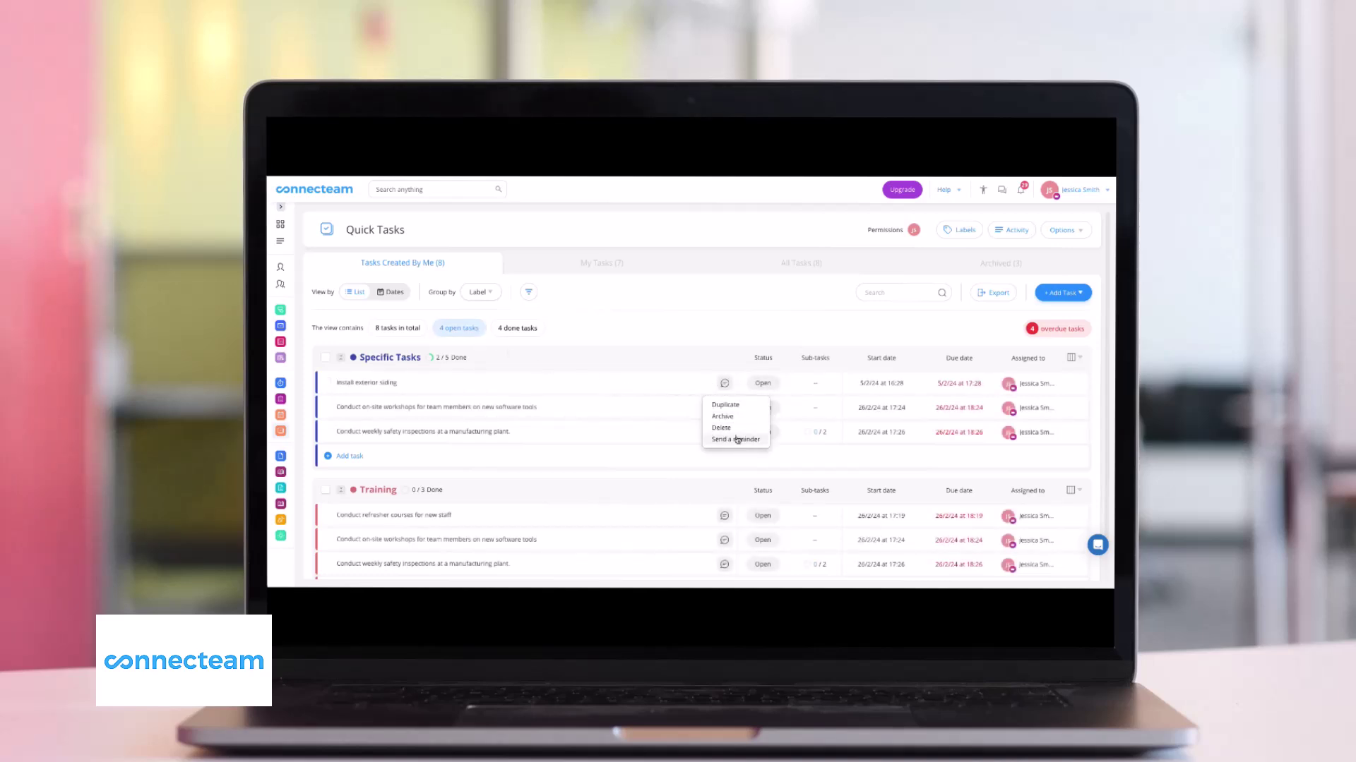
scroll(668, 389, "down", 1)
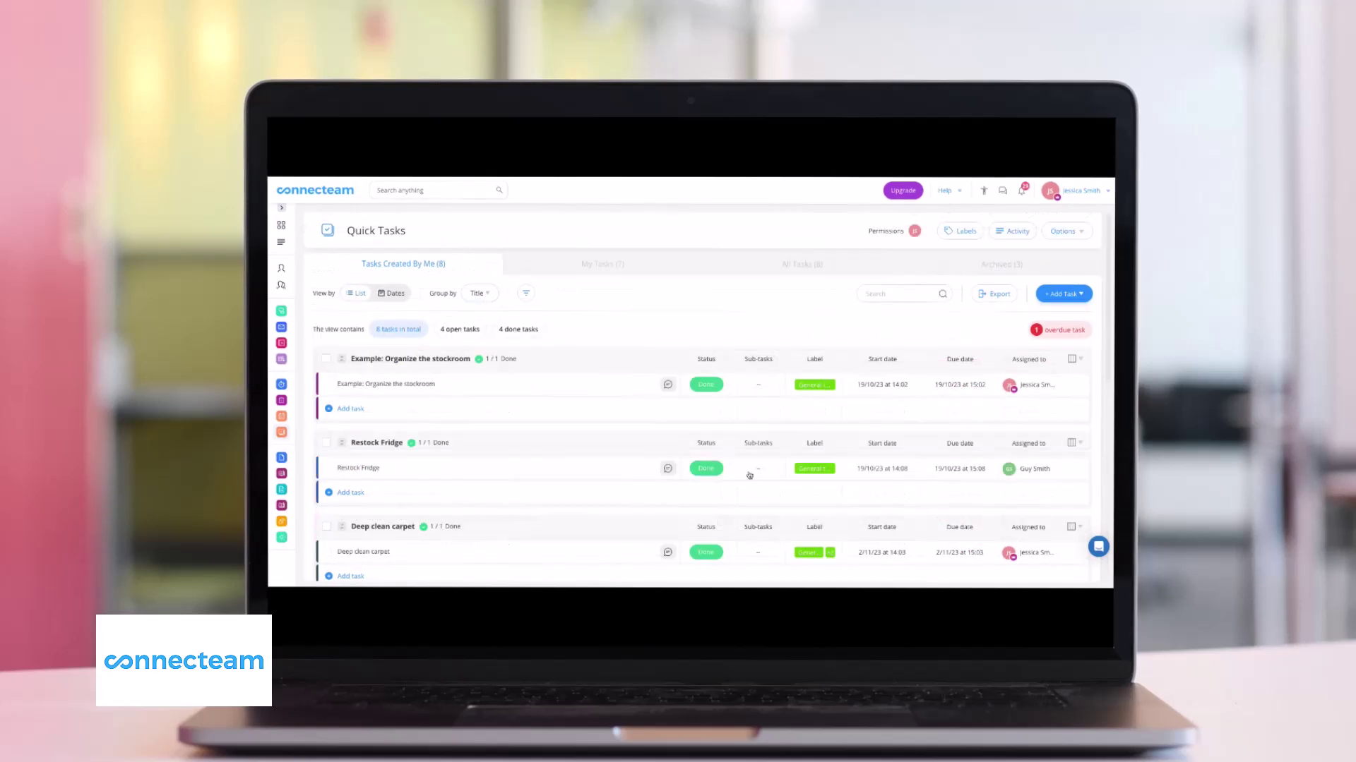
left_click(482, 295)
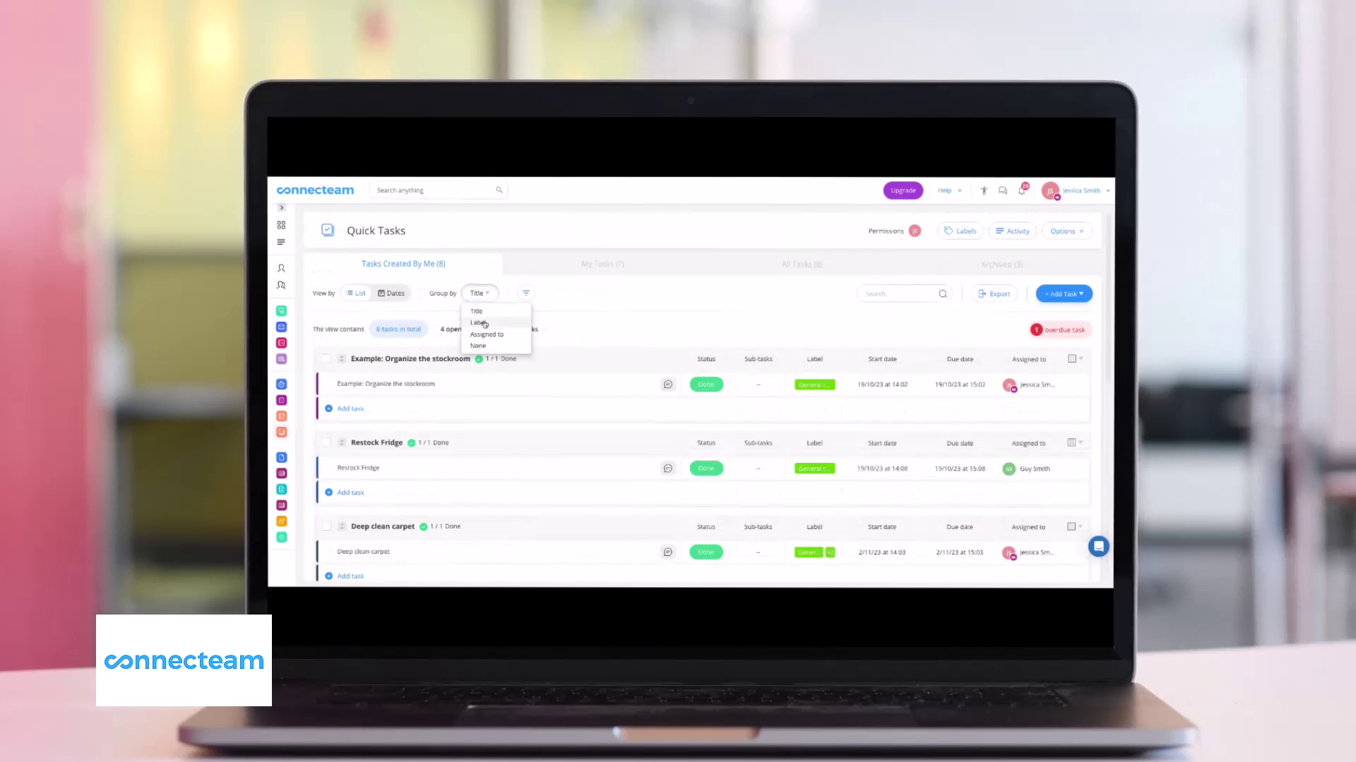
left_click(479, 322)
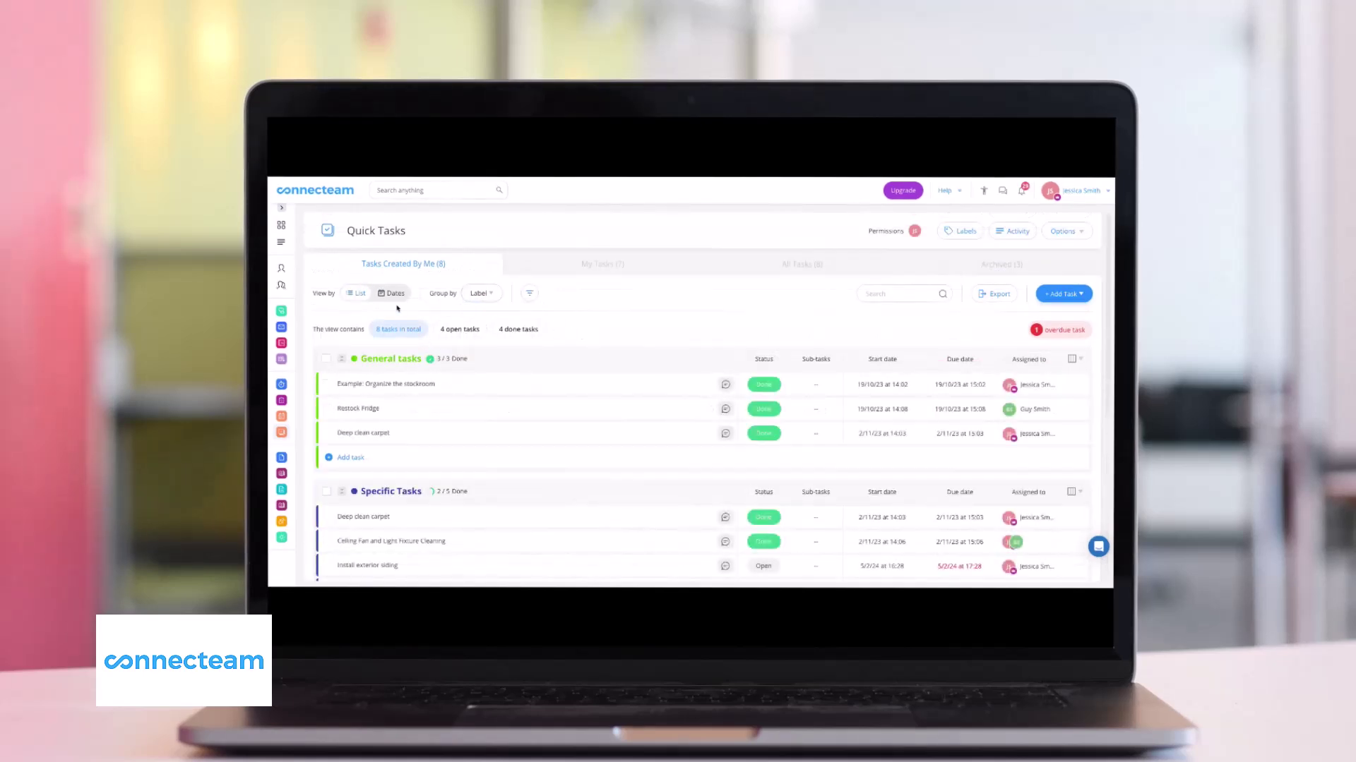
Add a 'Label is Training' filter, then switch its field to Due date.
left_click(531, 295)
left_click(329, 320)
left_click(331, 382)
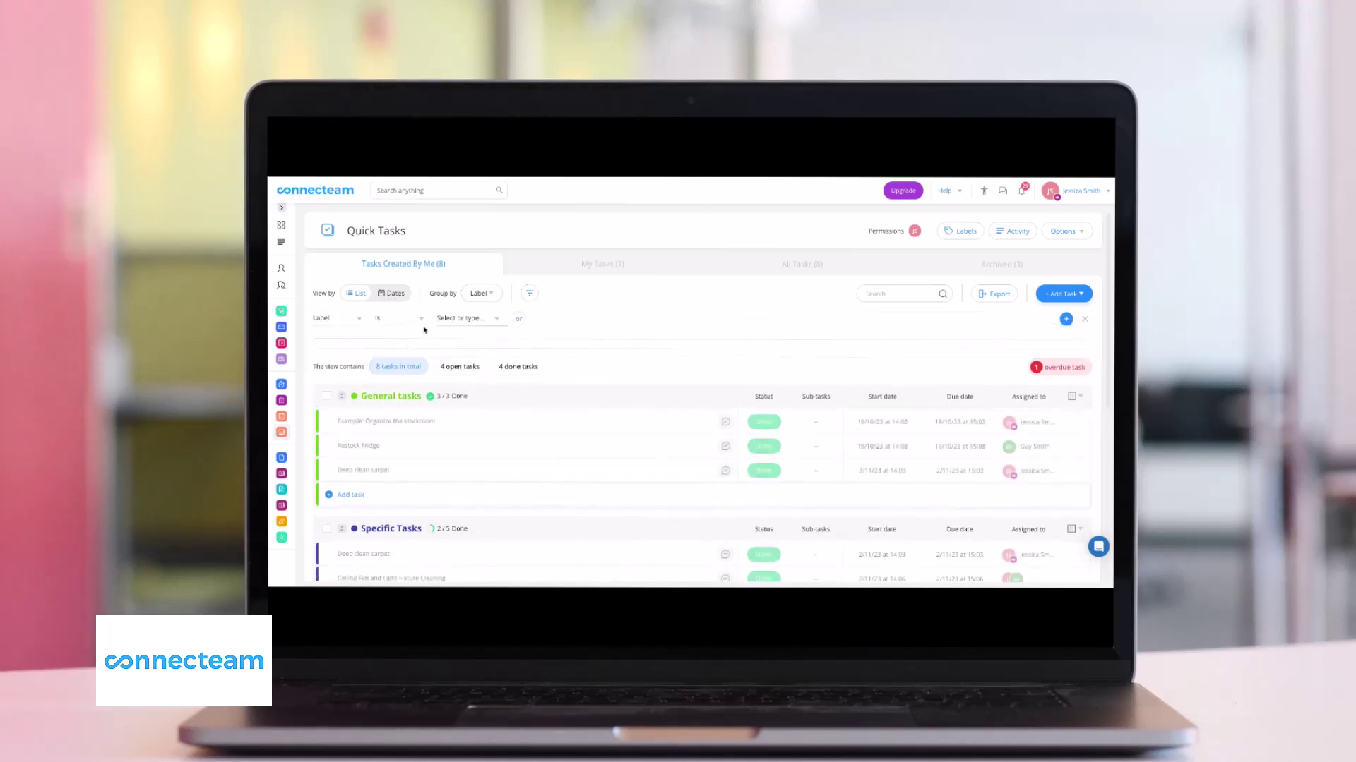
left_click(471, 318)
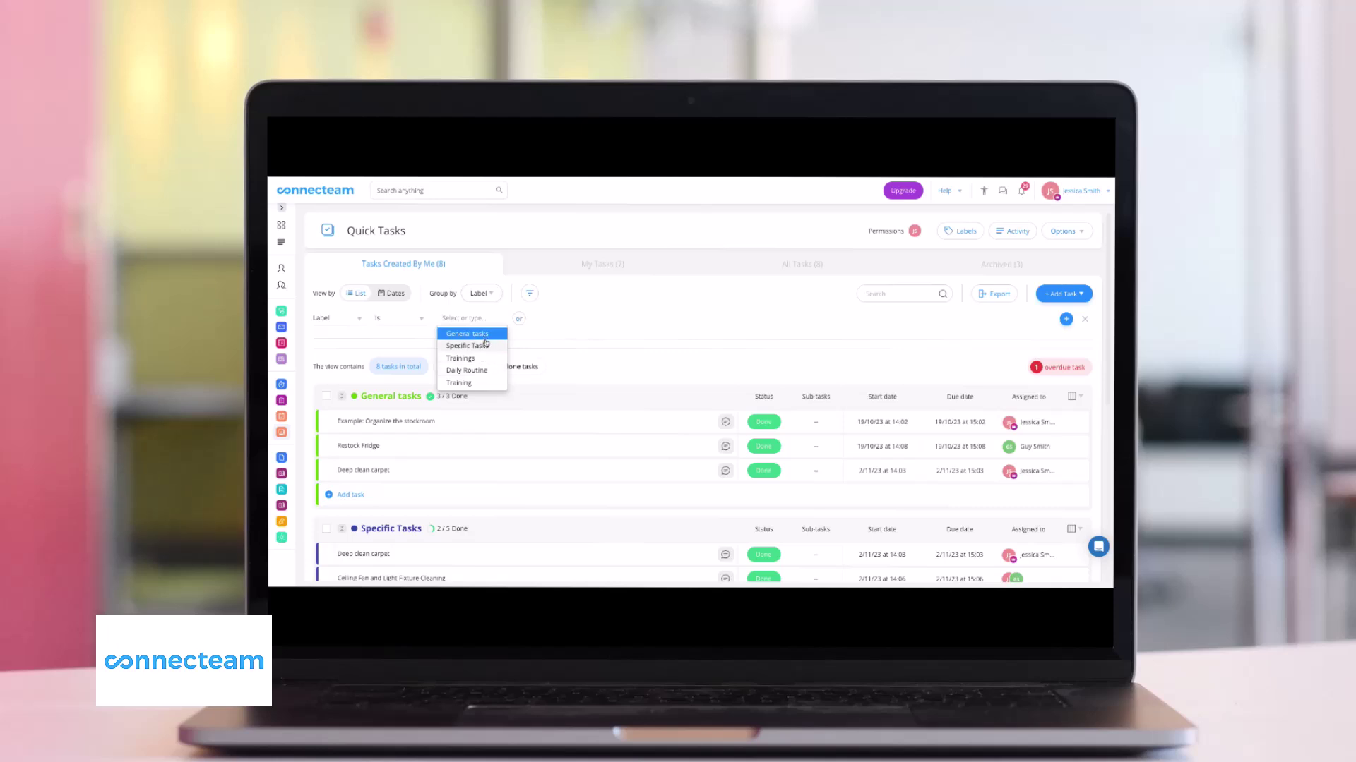
left_click(462, 383)
scroll(687, 372, "down", 1)
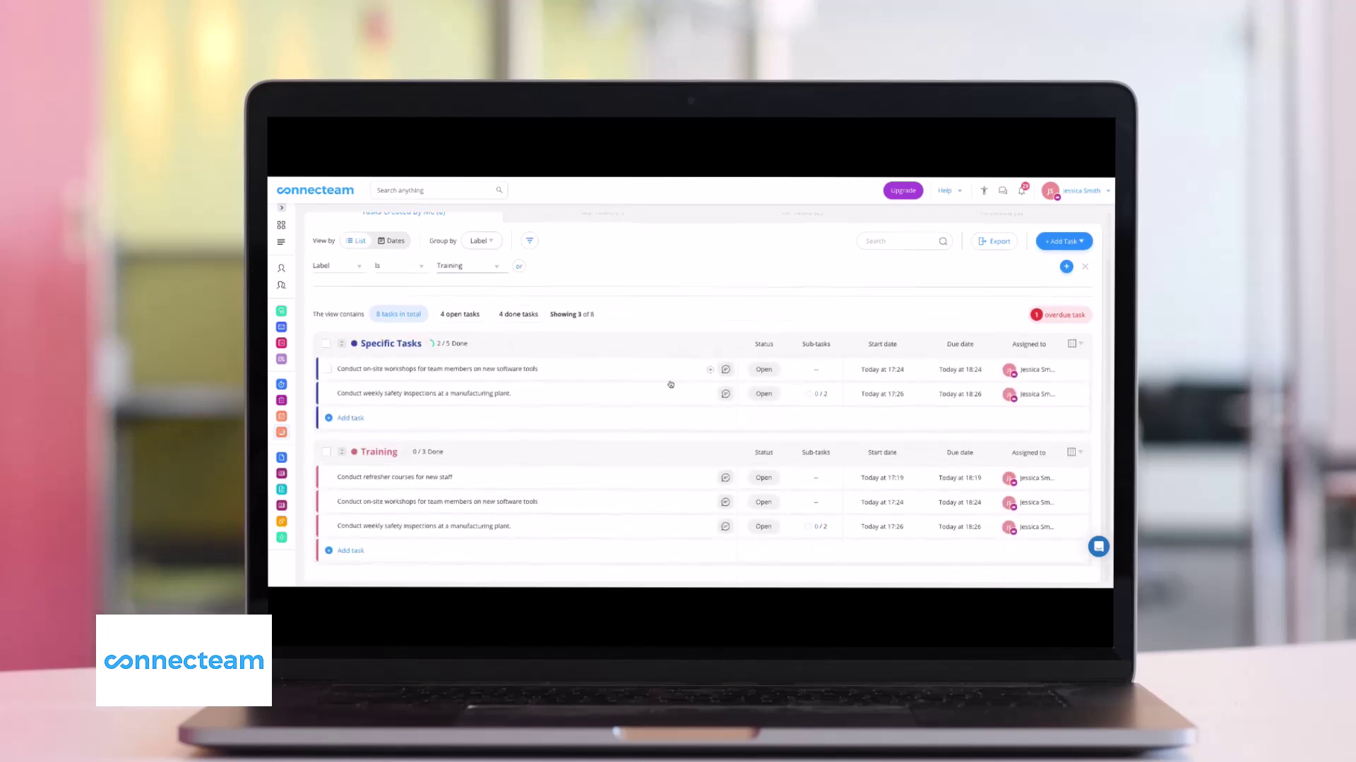
left_click(361, 266)
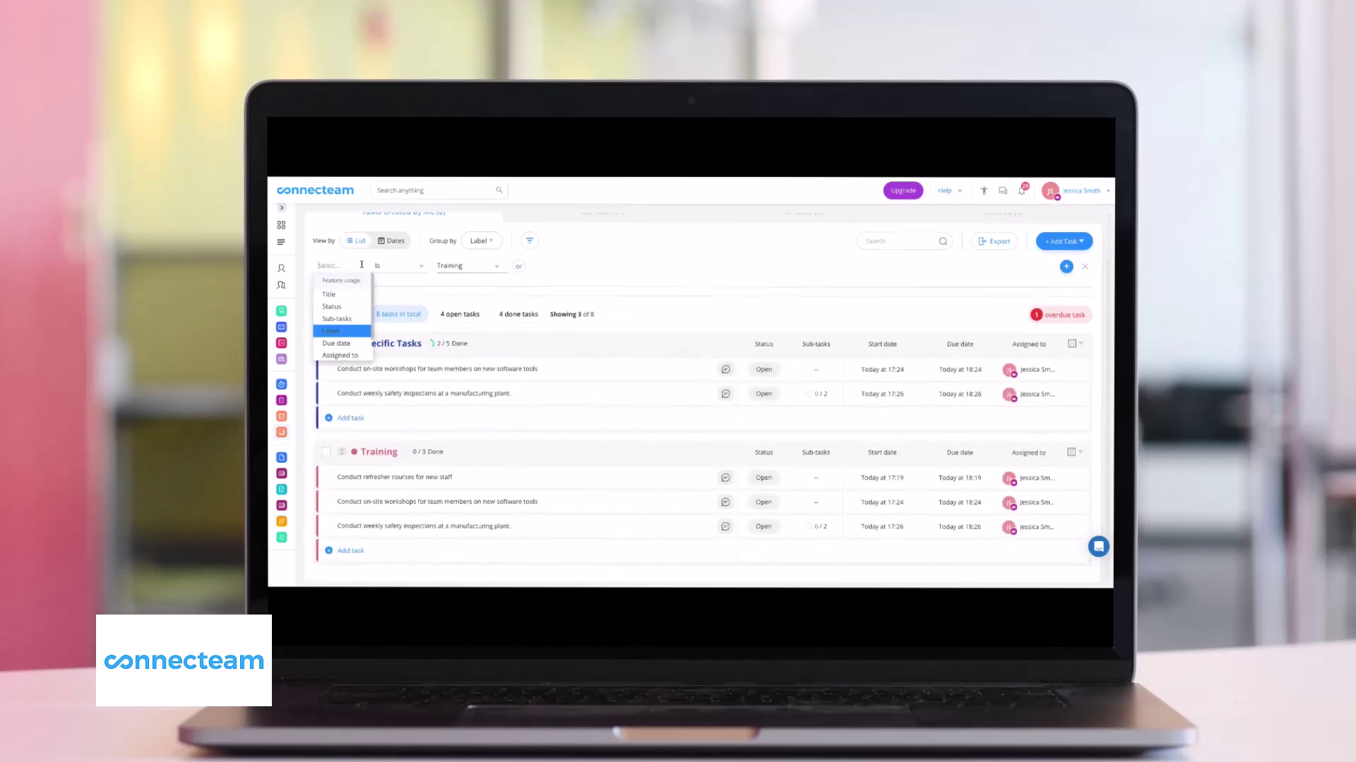
left_click(337, 343)
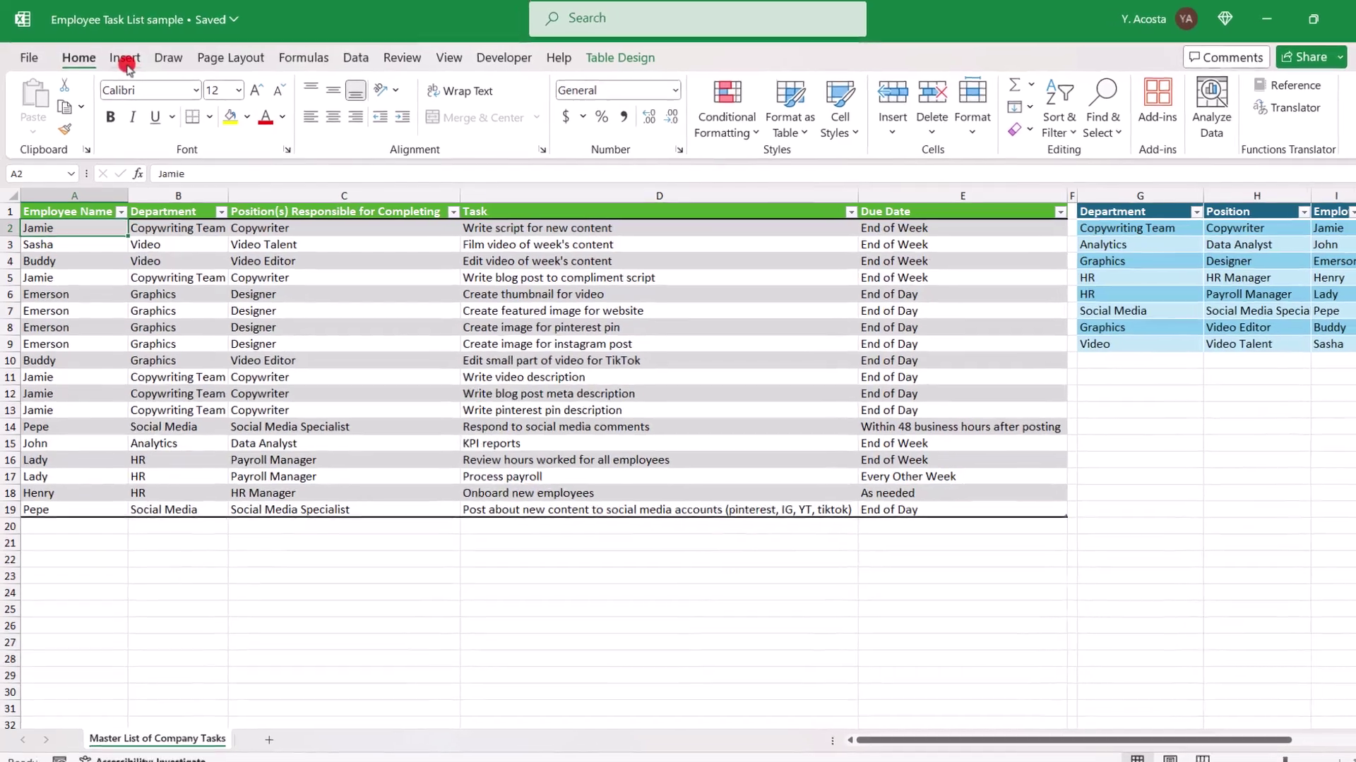
Insert a PivotTable from Table2 onto a new worksheet.
left_click(121, 61)
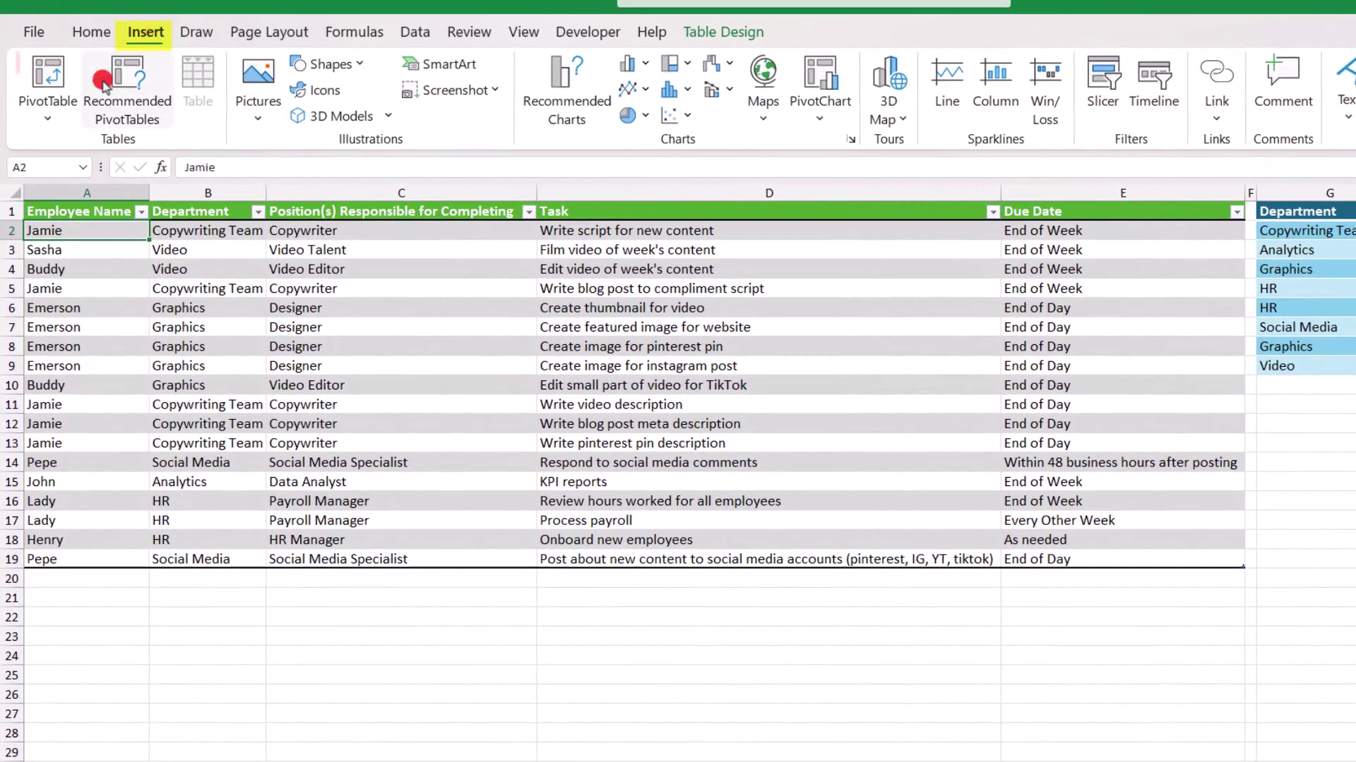
left_click(60, 89)
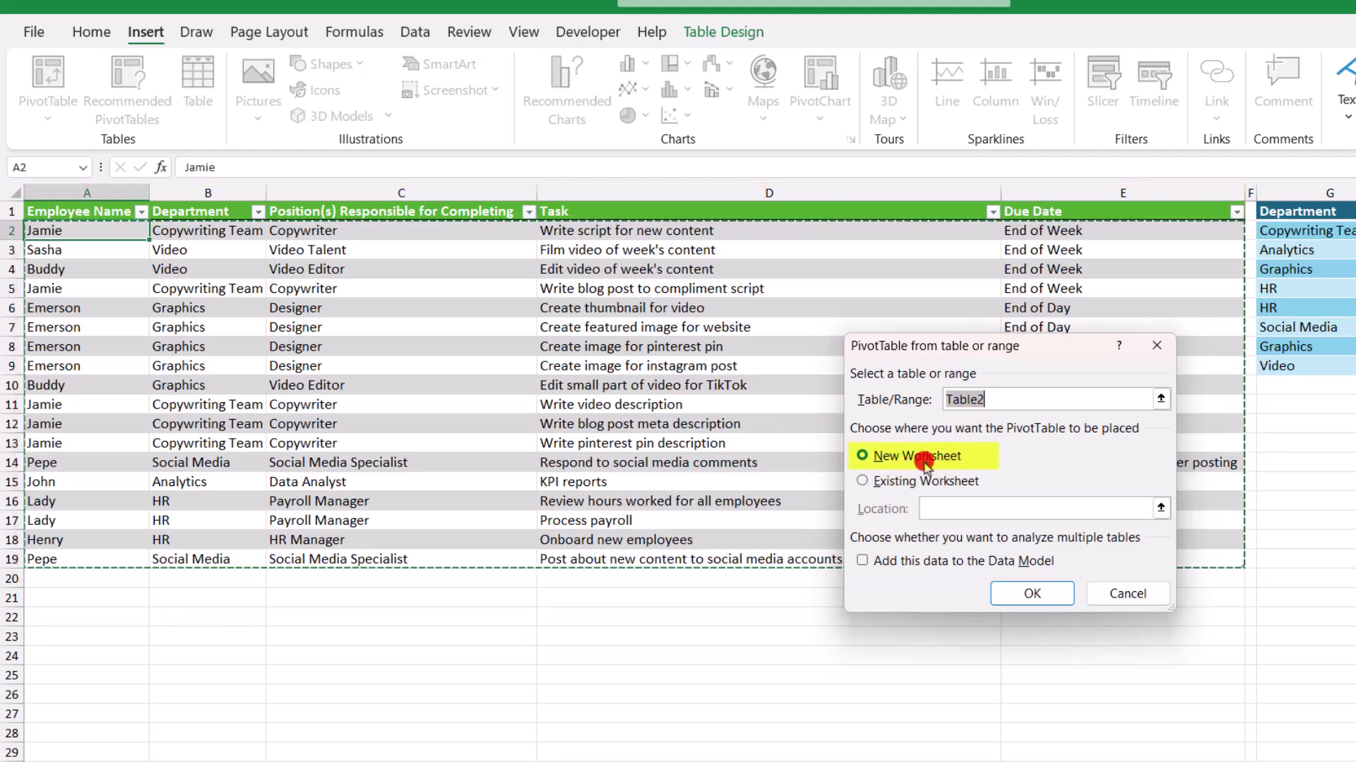
Put Employee Name in Filters, and Task then Due Date in Rows.
left_click(1029, 594)
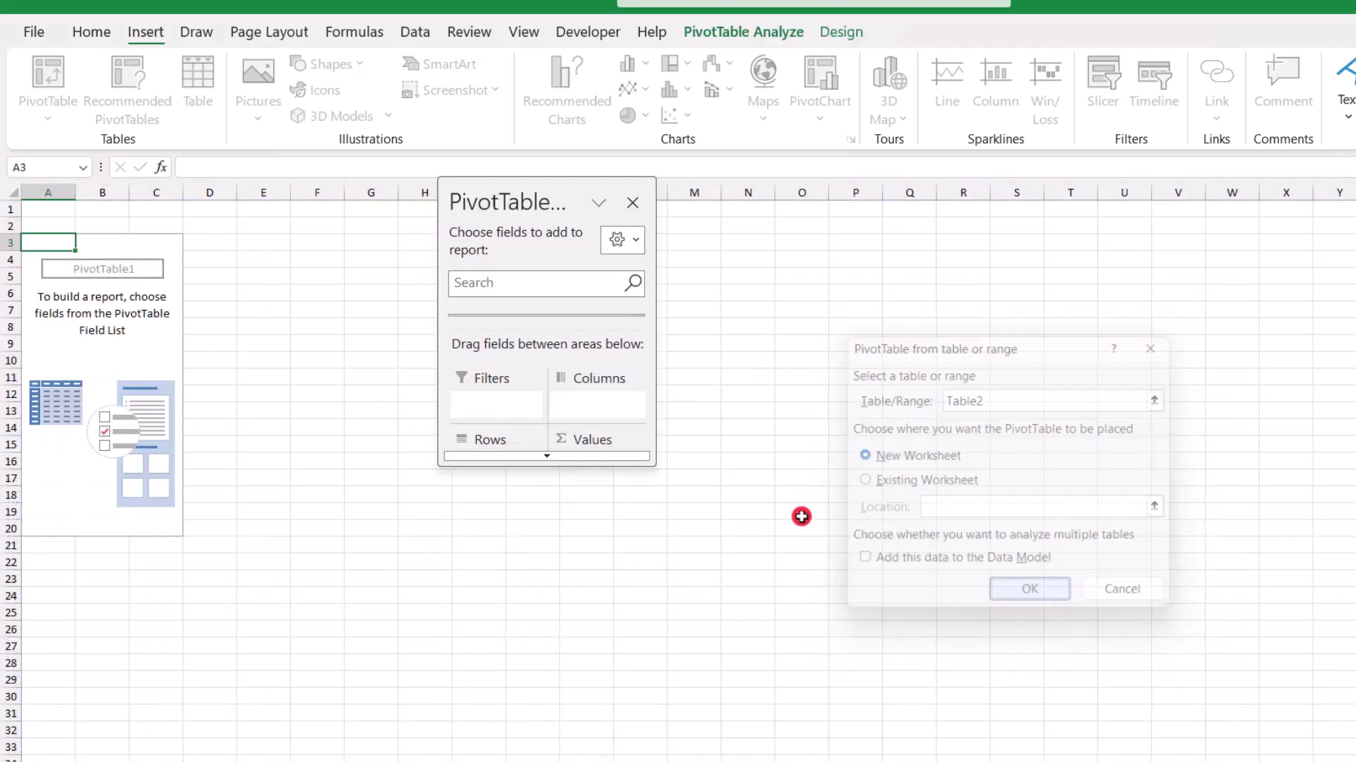
mouse_move(649, 461)
left_mouse_down()
mouse_move(811, 578)
mouse_move(1006, 615)
mouse_move(999, 735)
left_mouse_up()
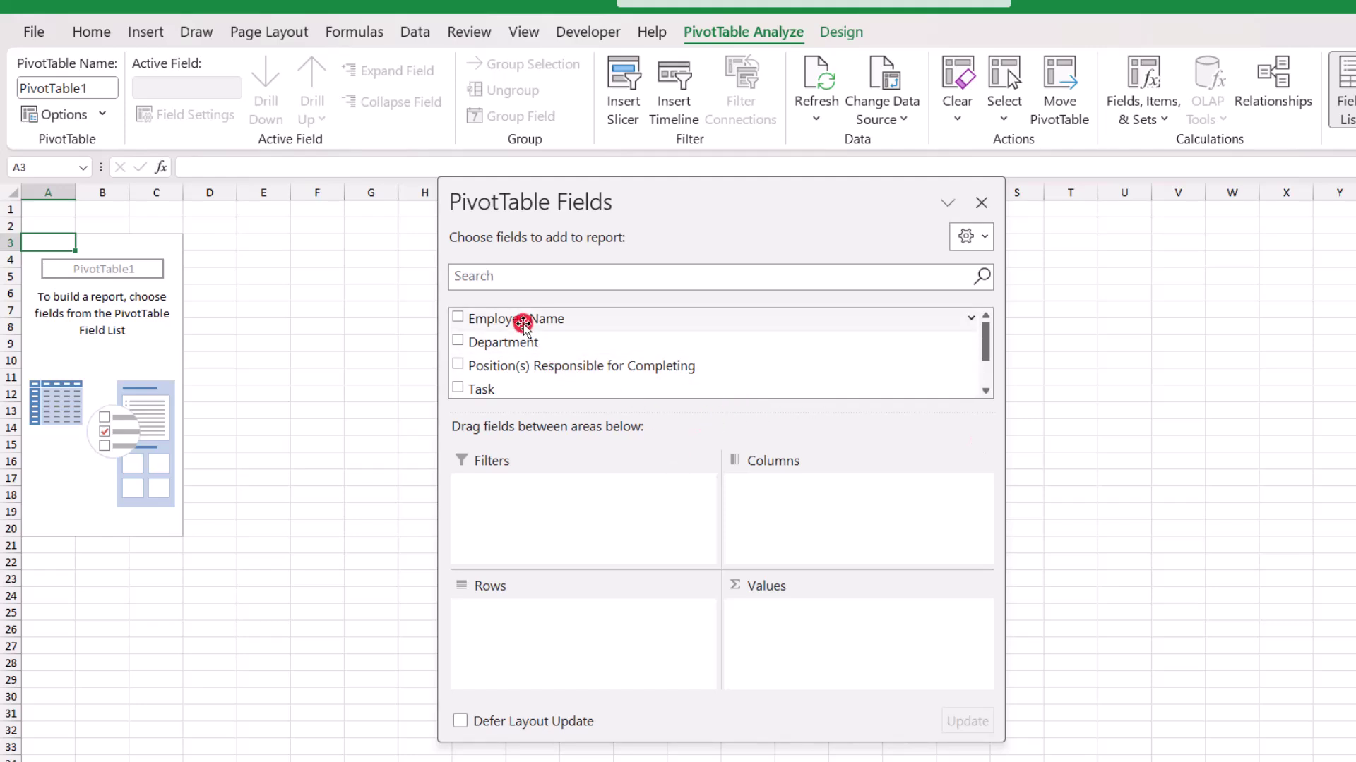
mouse_move(520, 318)
left_mouse_down()
mouse_move(548, 406)
mouse_move(547, 510)
left_mouse_up()
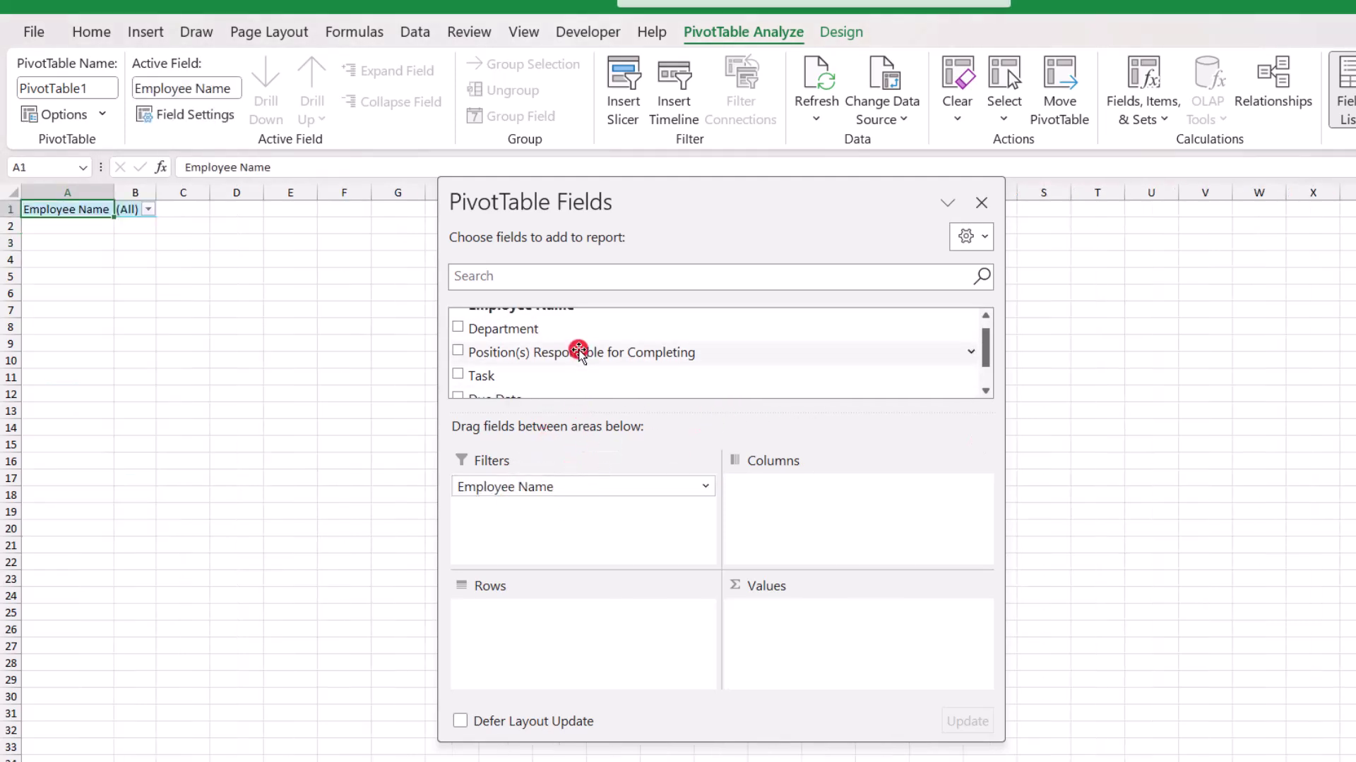
scroll(550, 345, "down", 2)
mouse_move(502, 358)
left_mouse_down()
mouse_move(658, 620)
mouse_move(514, 613)
left_mouse_up()
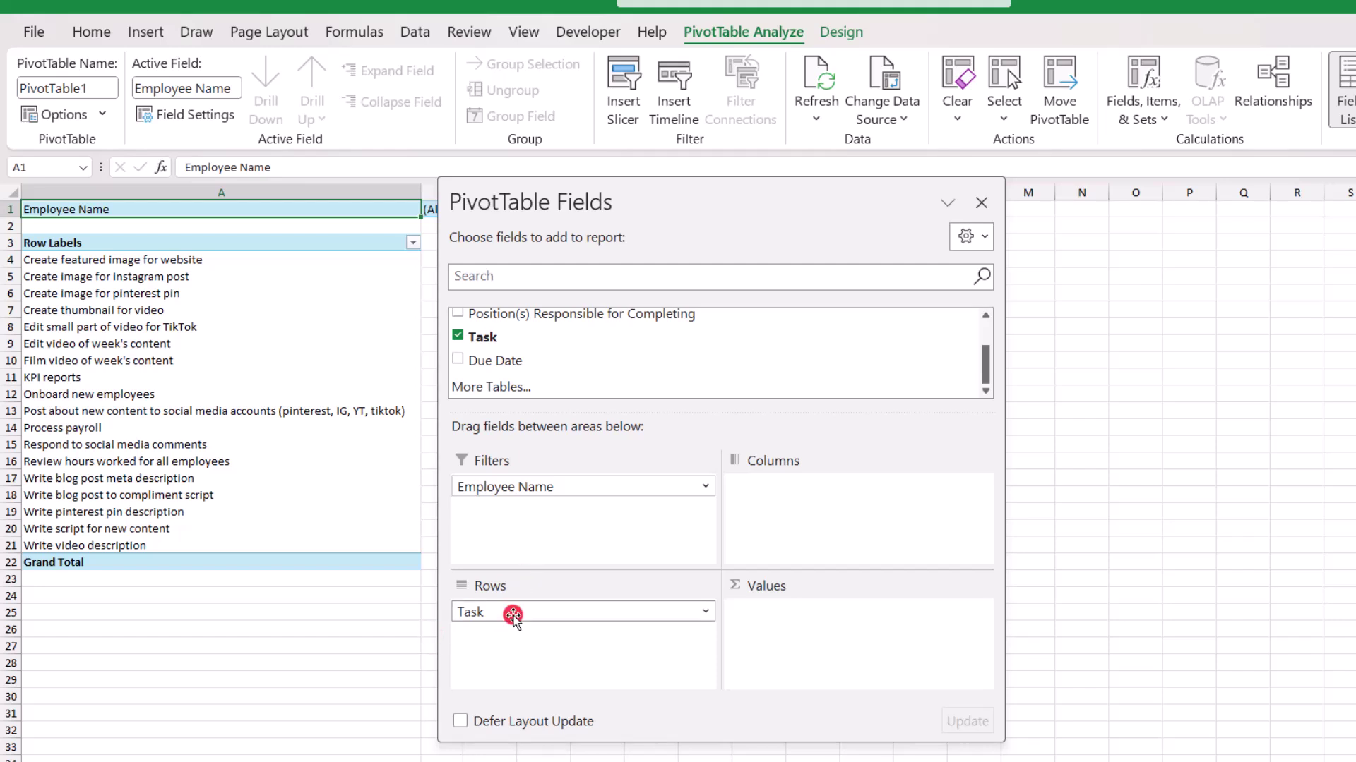
mouse_move(494, 360)
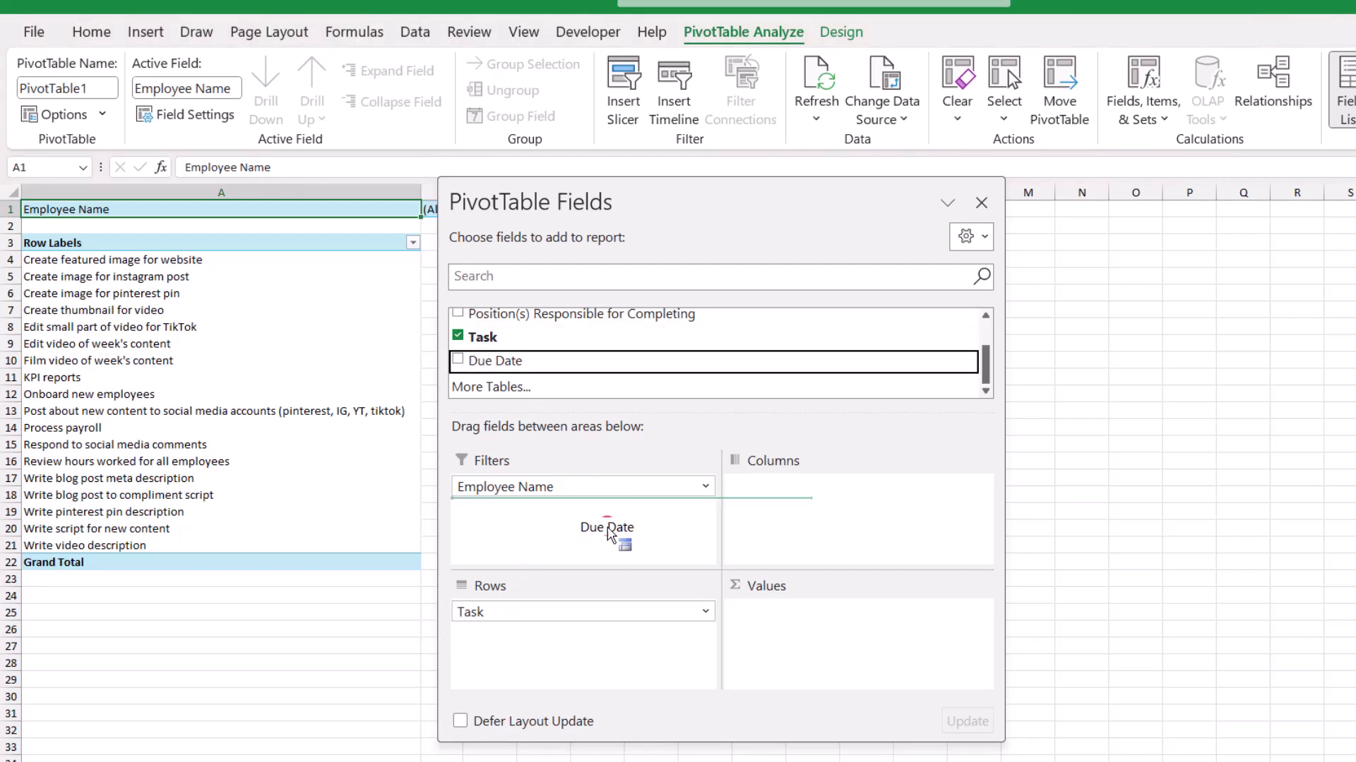
left_click_drag(474, 363, 602, 636)
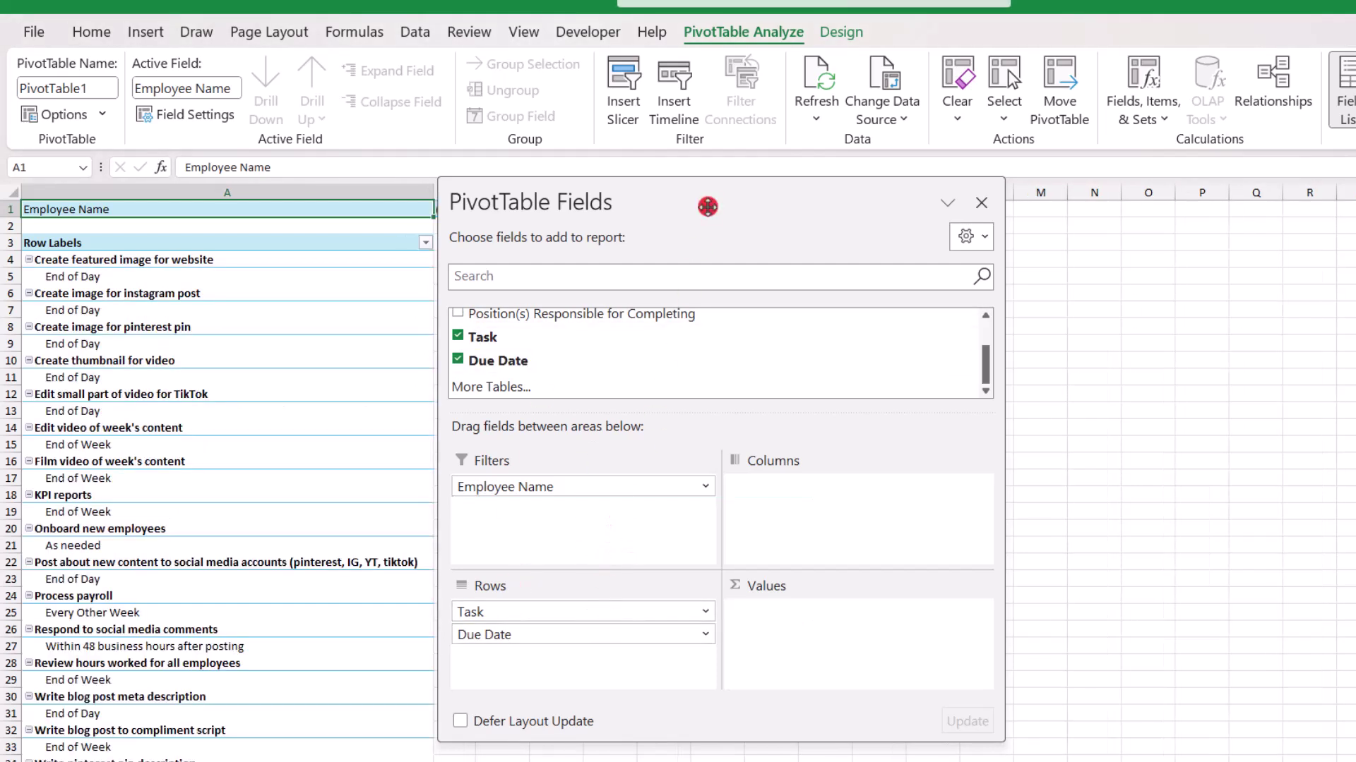
left_click_drag(707, 207, 835, 215)
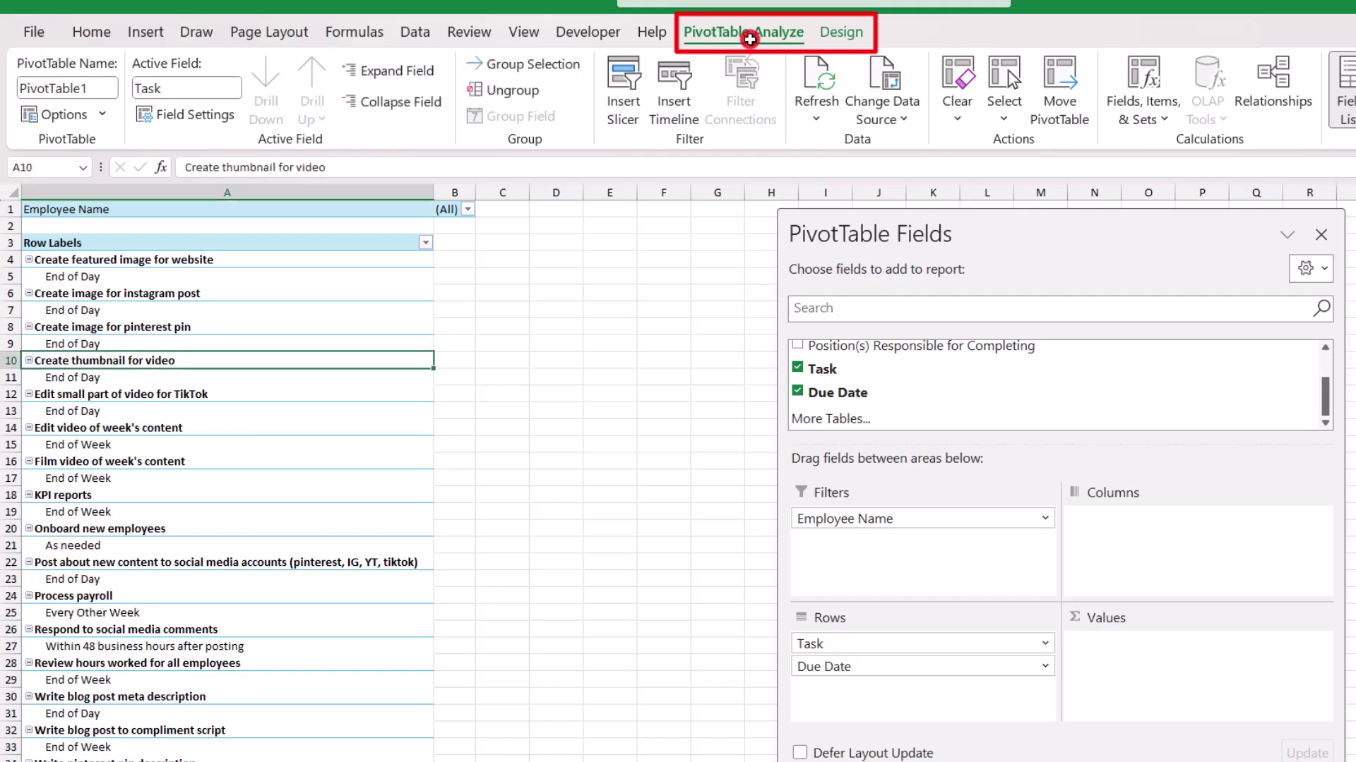
Set the pivot to Tabular Form, with subtotals hidden and grand totals off.
left_click(844, 36)
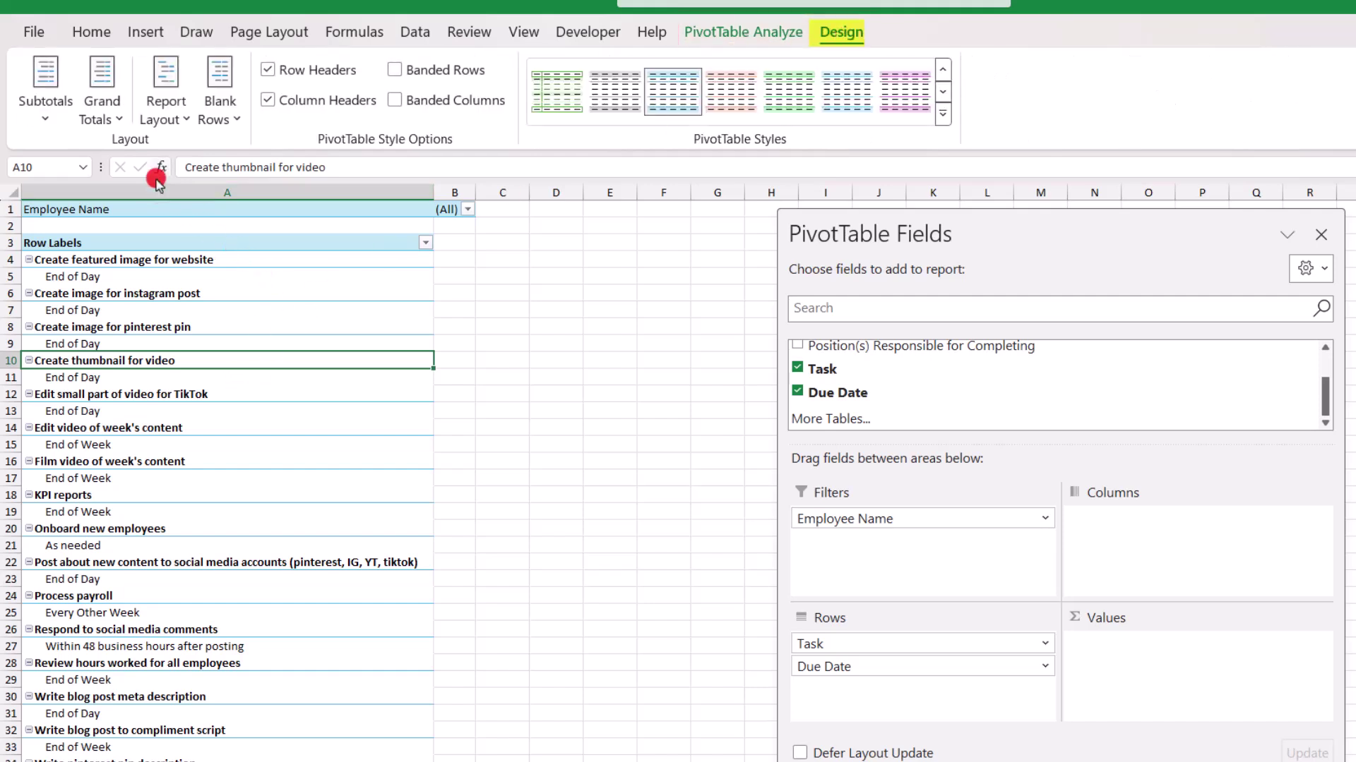
left_click(166, 111)
left_click(169, 250)
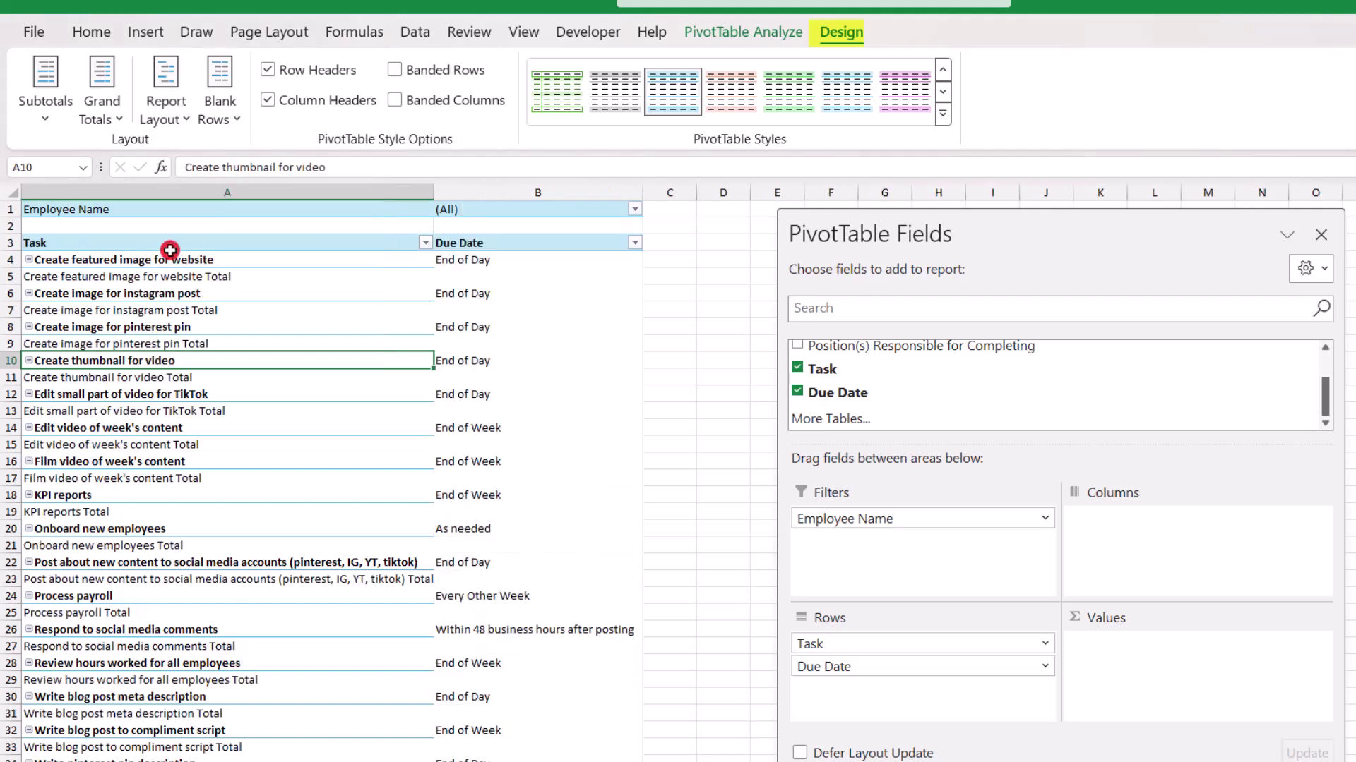
left_click(67, 134)
left_click(66, 142)
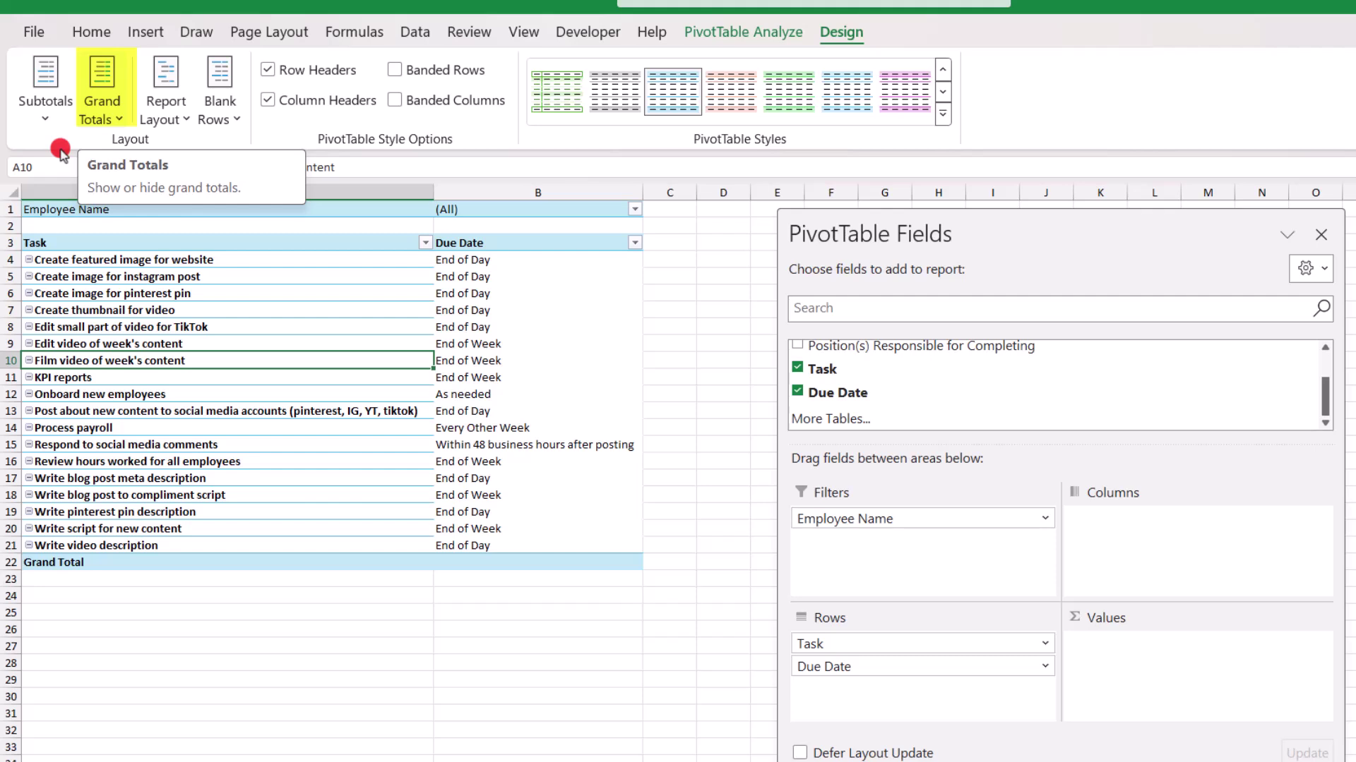
left_click(102, 110)
left_click(134, 151)
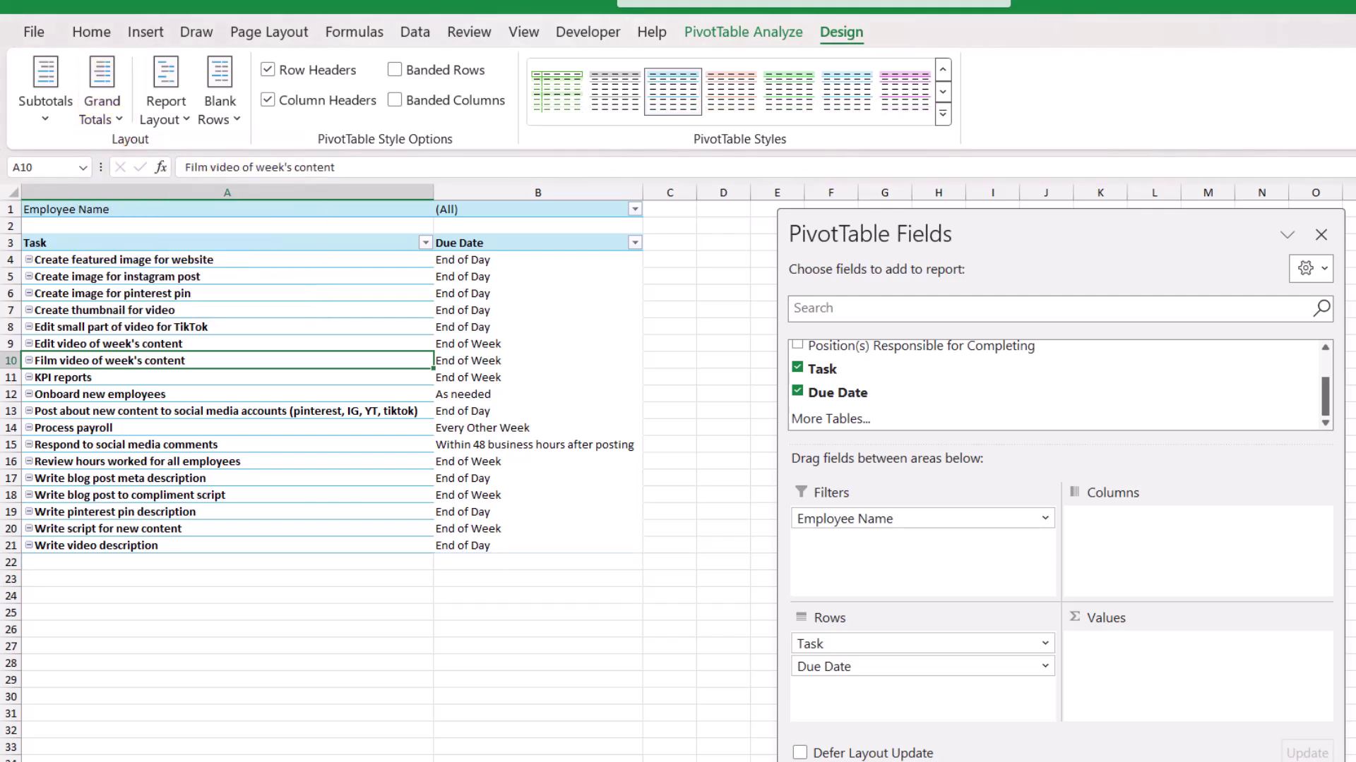
Set the pivot's Employee Name filter to Jamie.
key("Up")
key("Up")
key("Up")
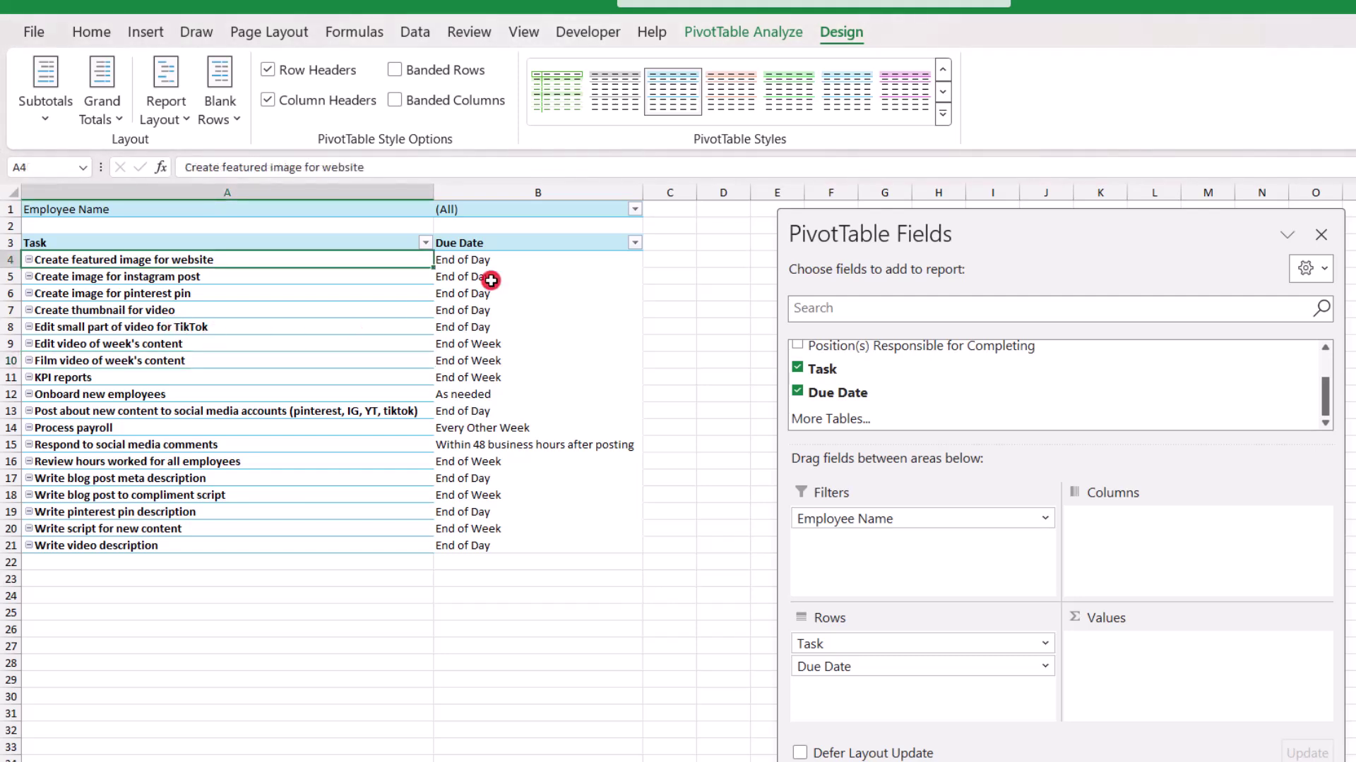
left_click(634, 211)
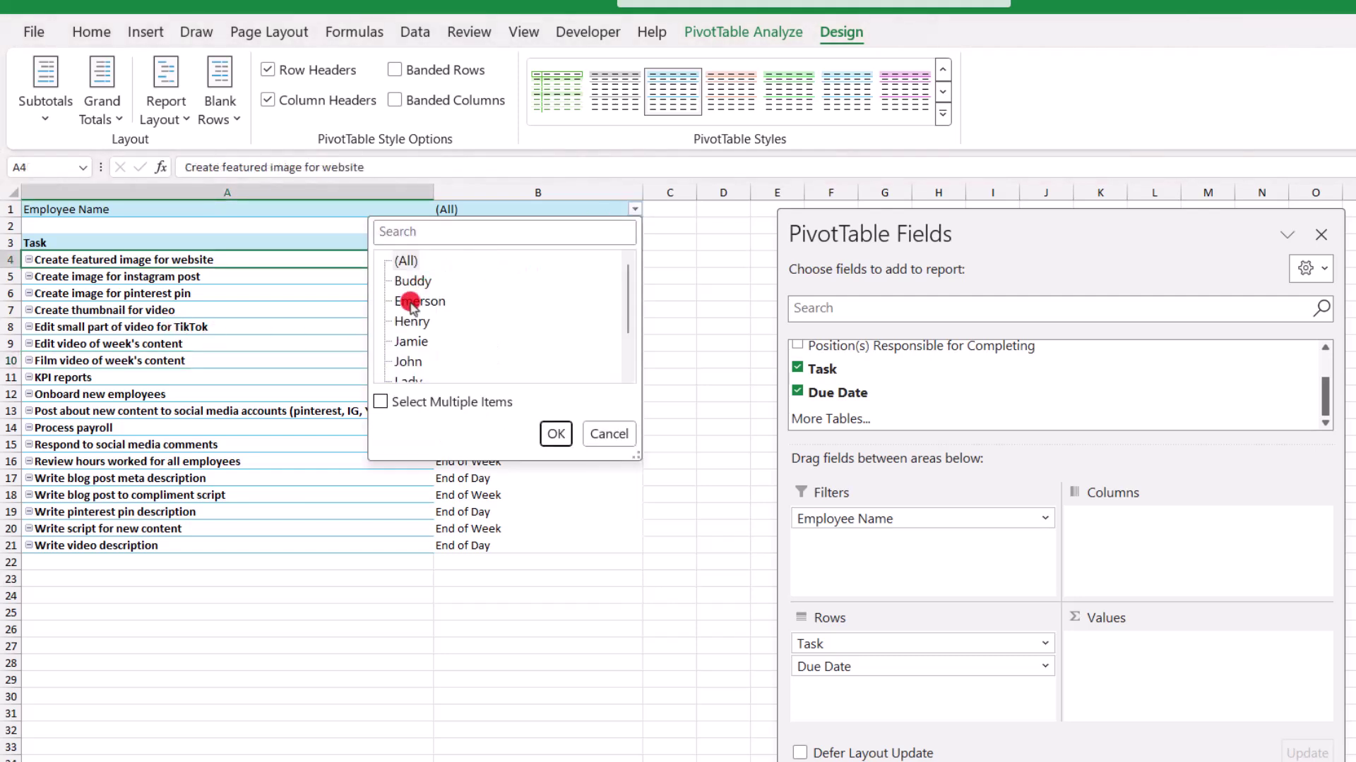
left_click(407, 343)
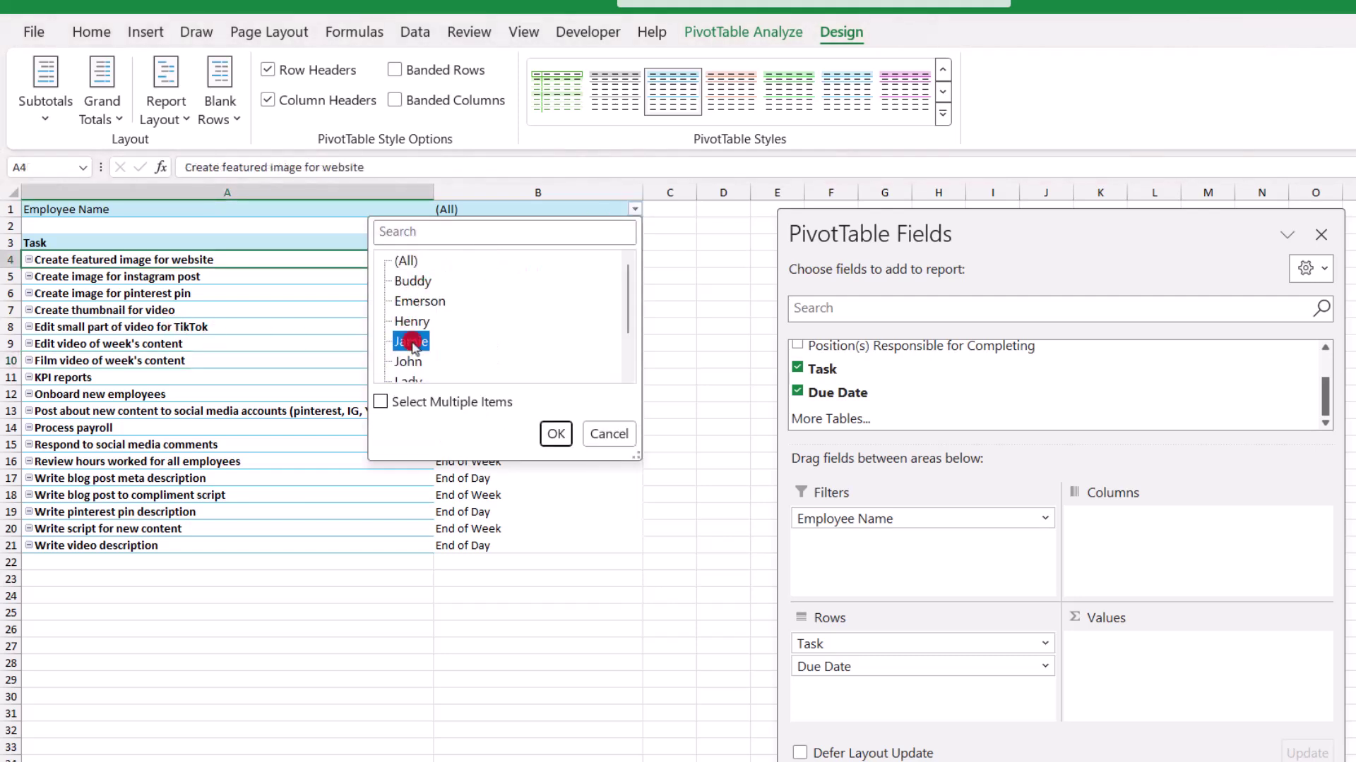
left_click(555, 430)
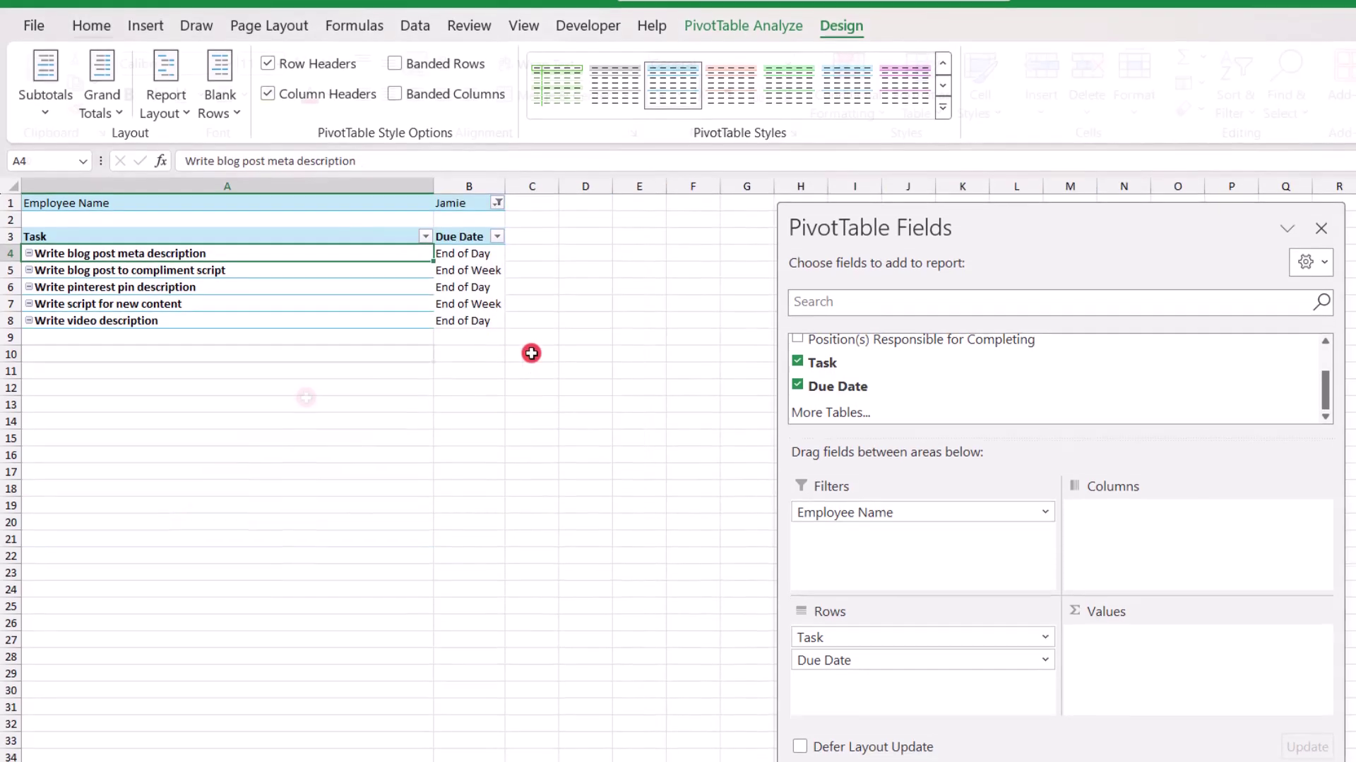
Rename the Sheet1 tab to Jamie's Tasks.
left_click(305, 360)
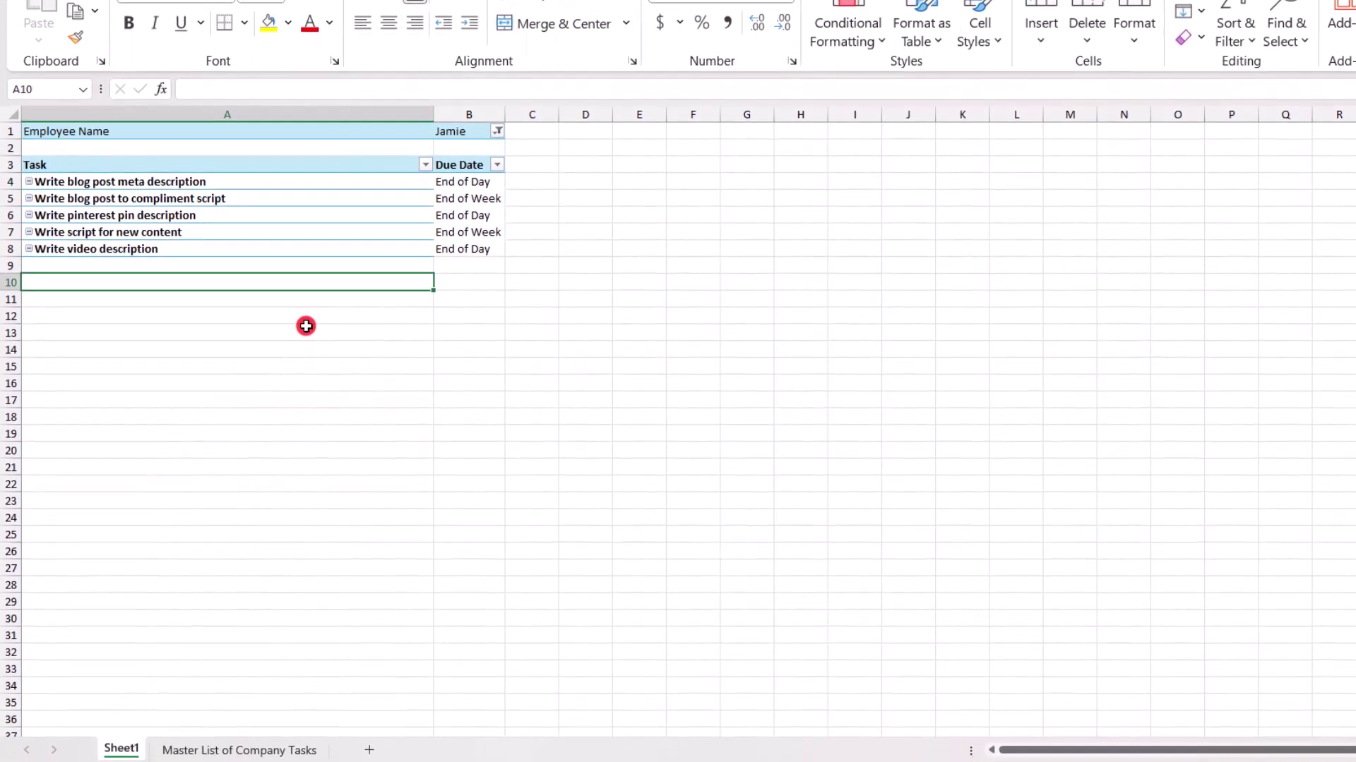
right_click(122, 747)
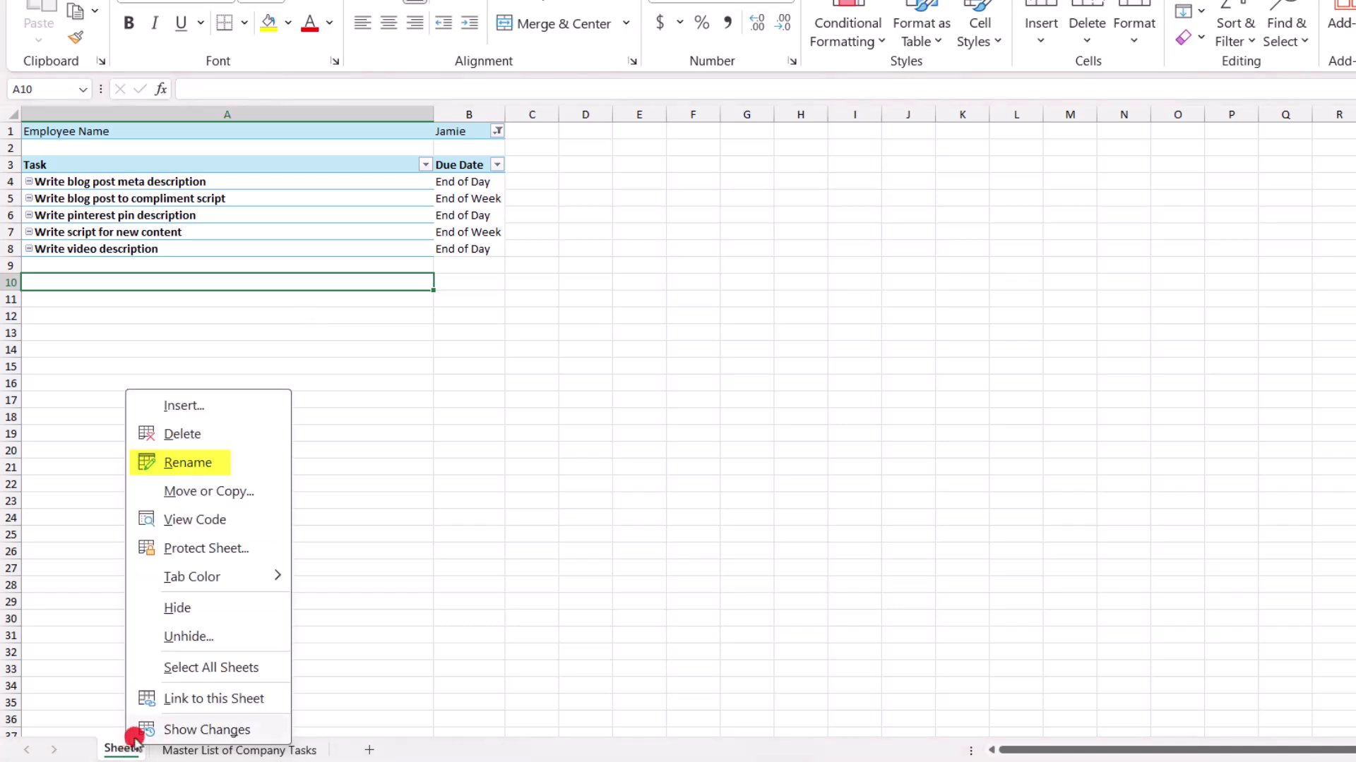
left_click(200, 466)
type("Jamie's Tasks")
left_click(194, 466)
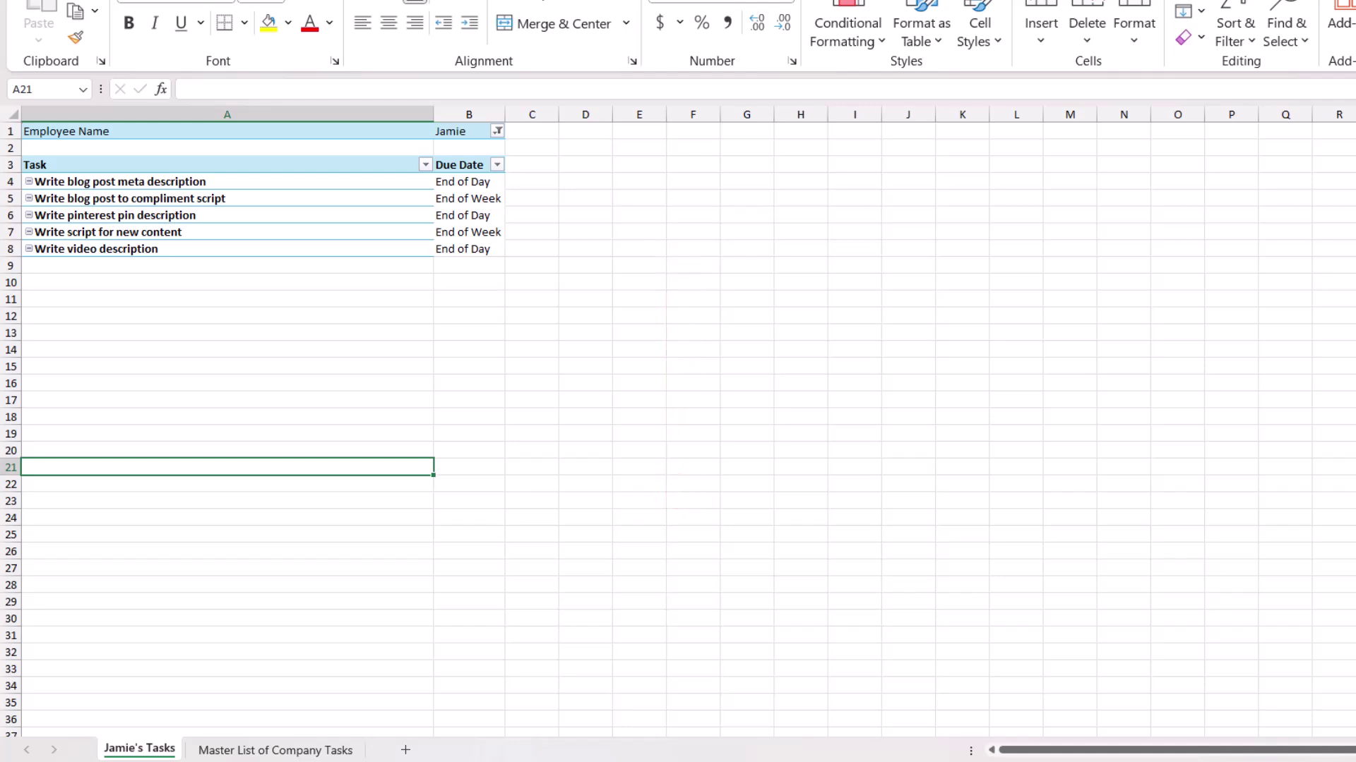
Review the names in the Employee Name filter and close it unchanged.
left_click(224, 463)
left_click(497, 132)
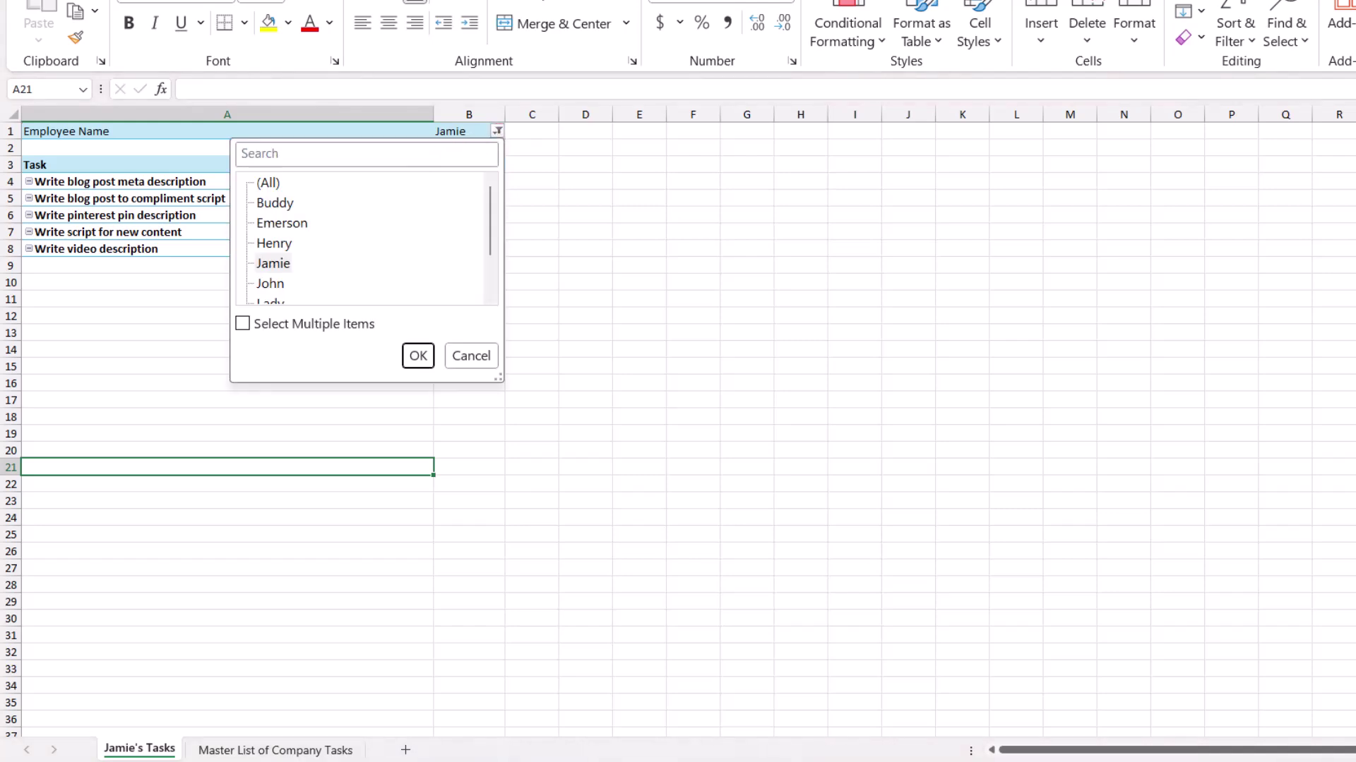
left_click(470, 356)
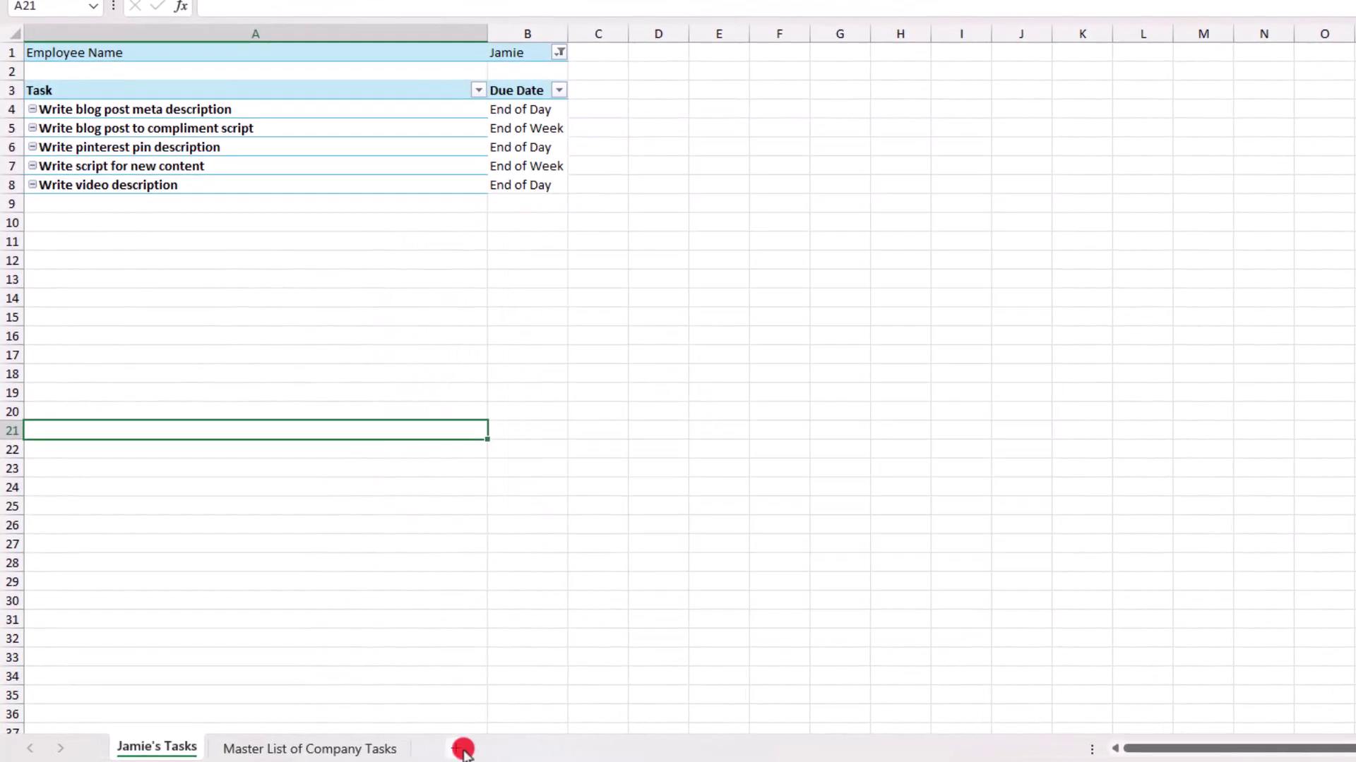
Add a new sheet and name its tab Jamie Tasks.
left_click(456, 749)
right_click(252, 750)
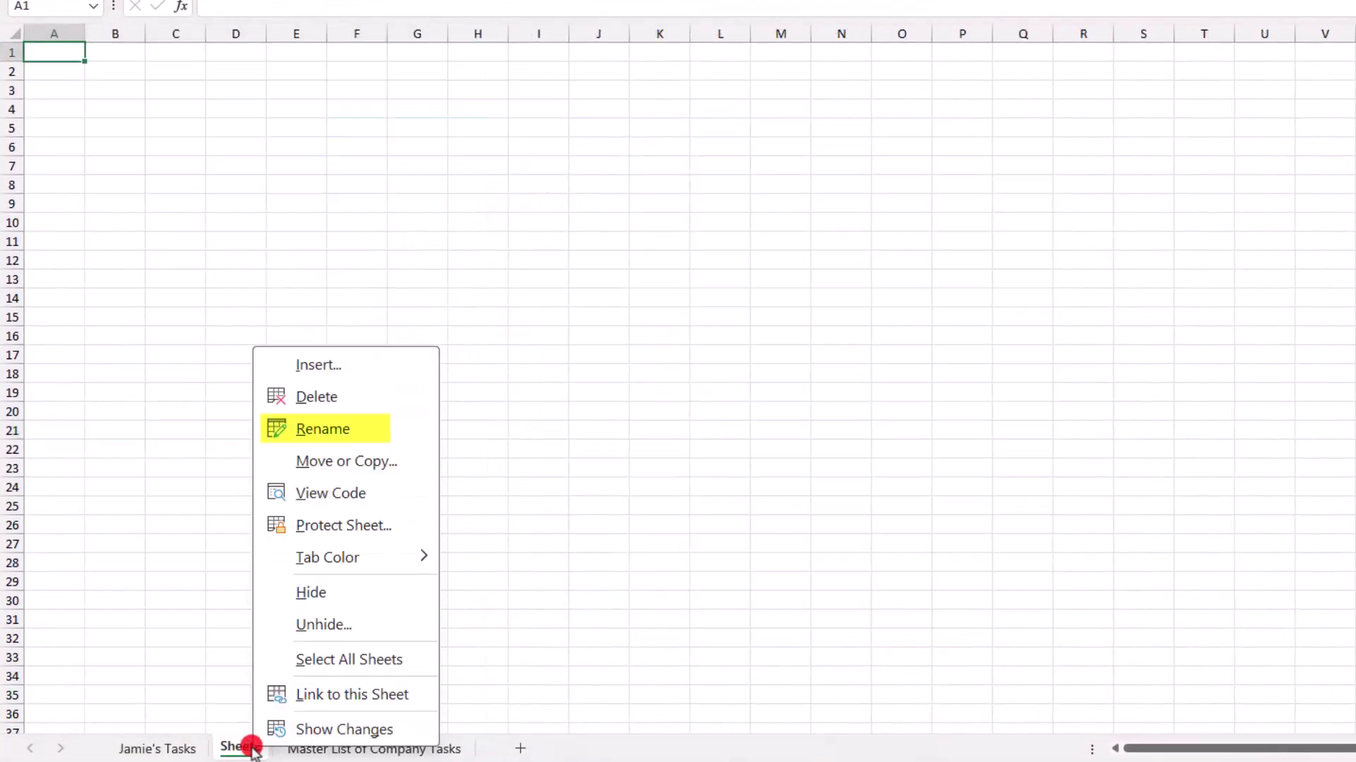
left_click(303, 433)
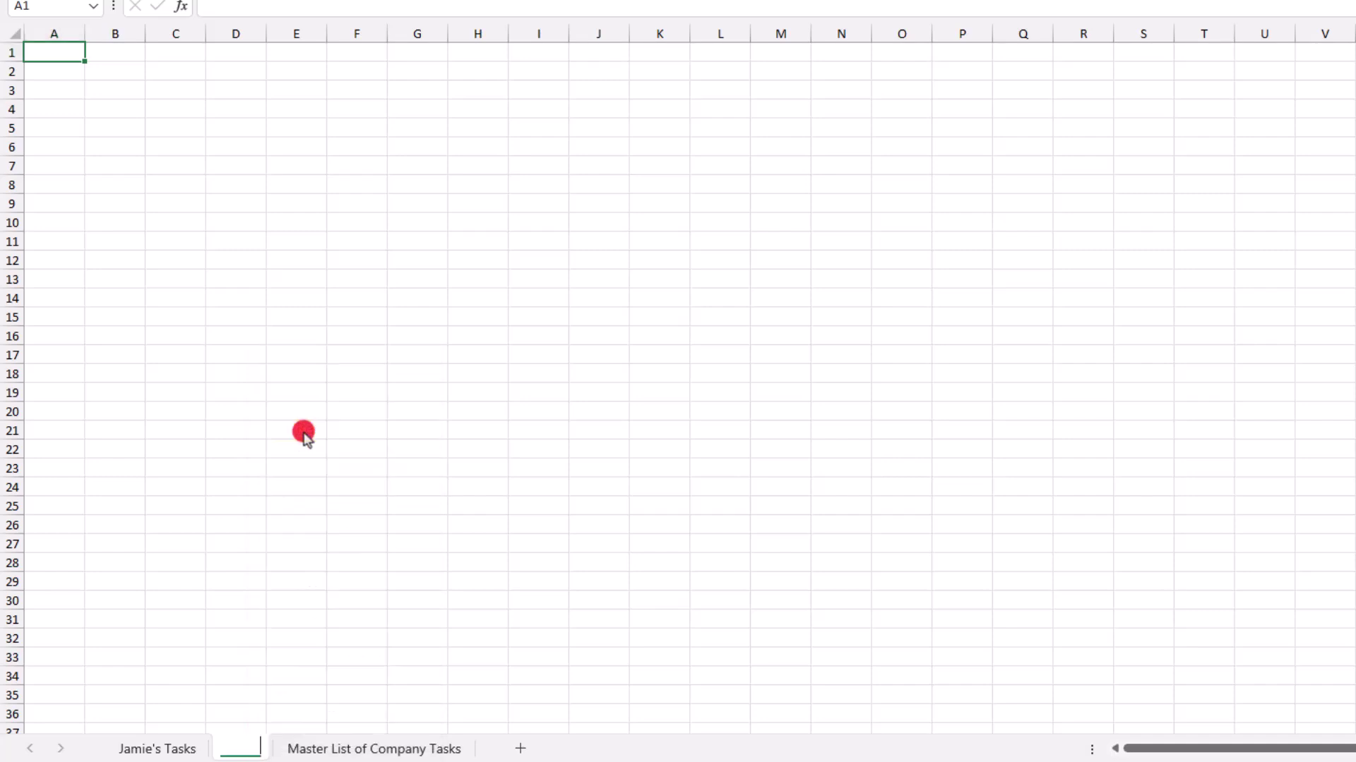
type("Jamie Tasks")
left_click(60, 55)
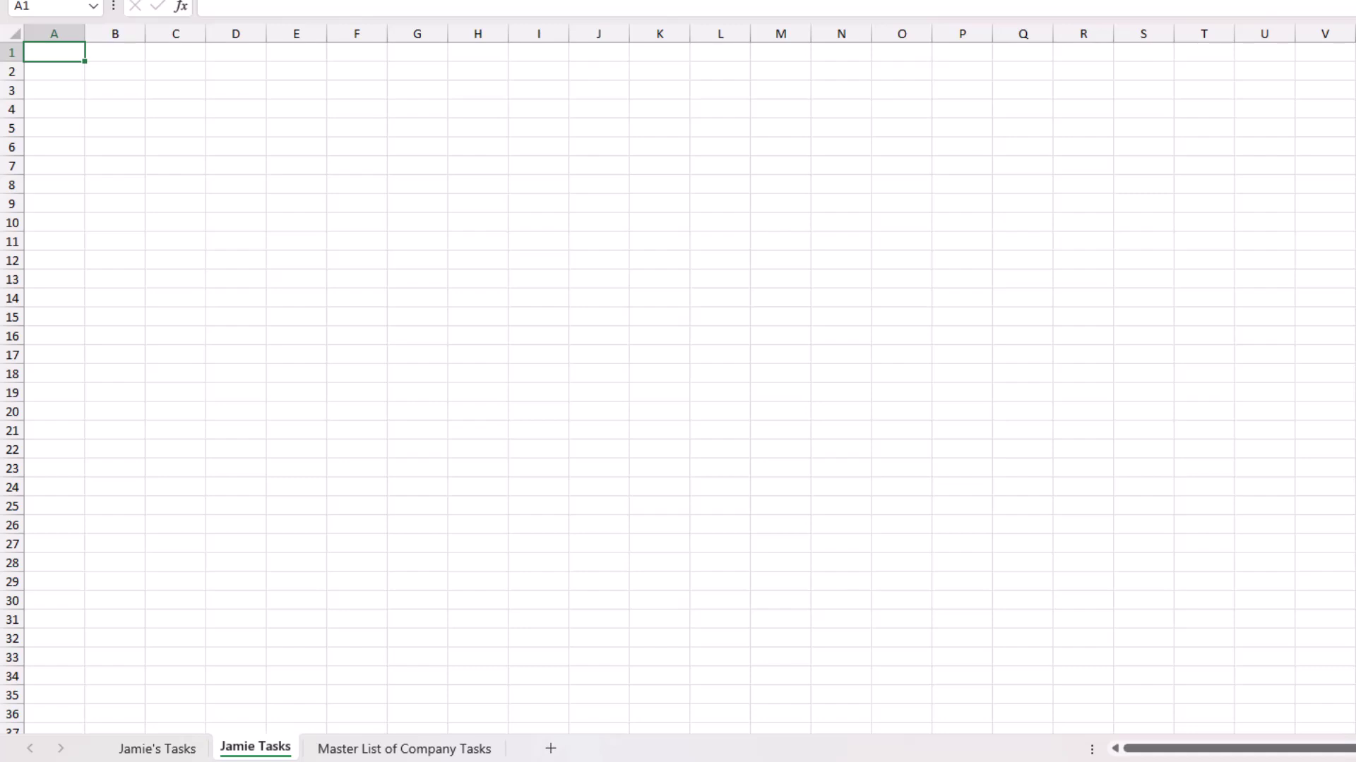
type("=")
type("TE")
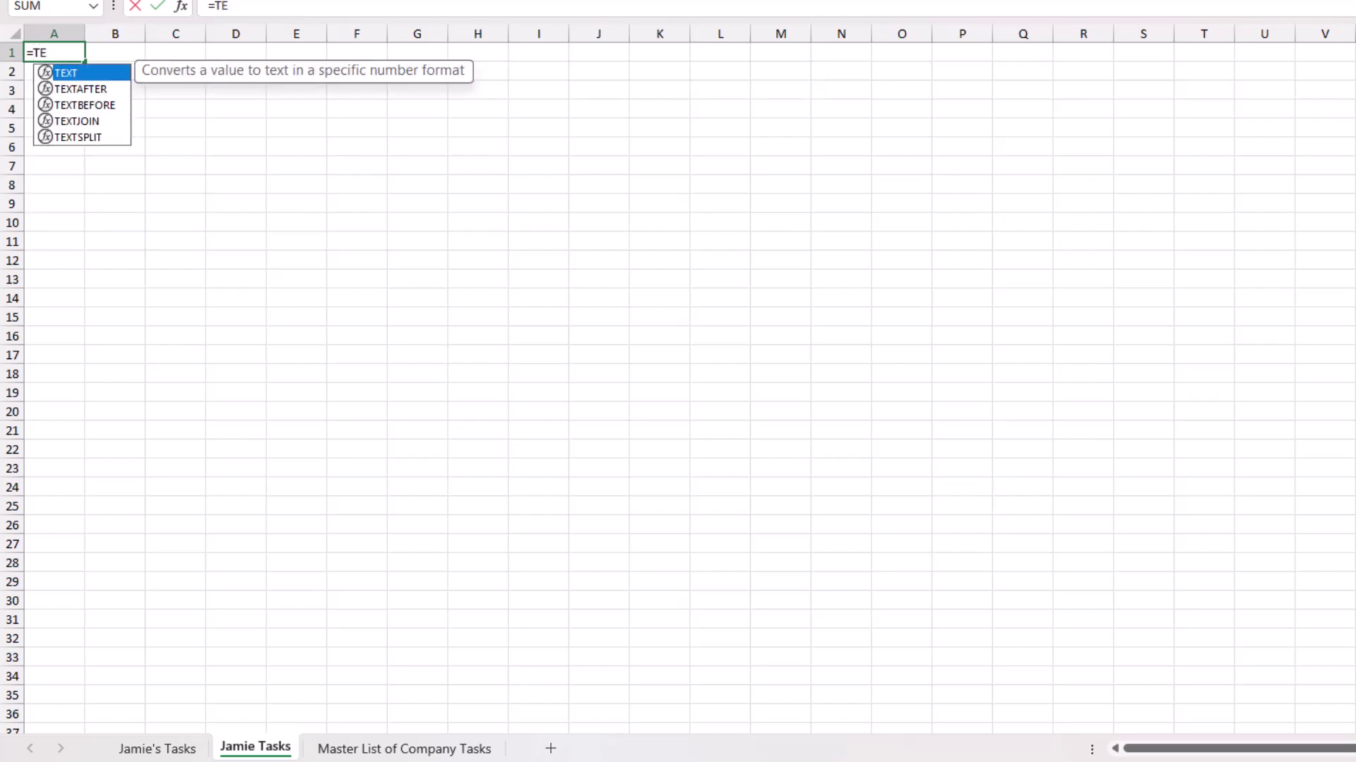
Enter =TEXTAFTER(CELL("filename",A1),"]") in A1 and make it bold.
key("Down")
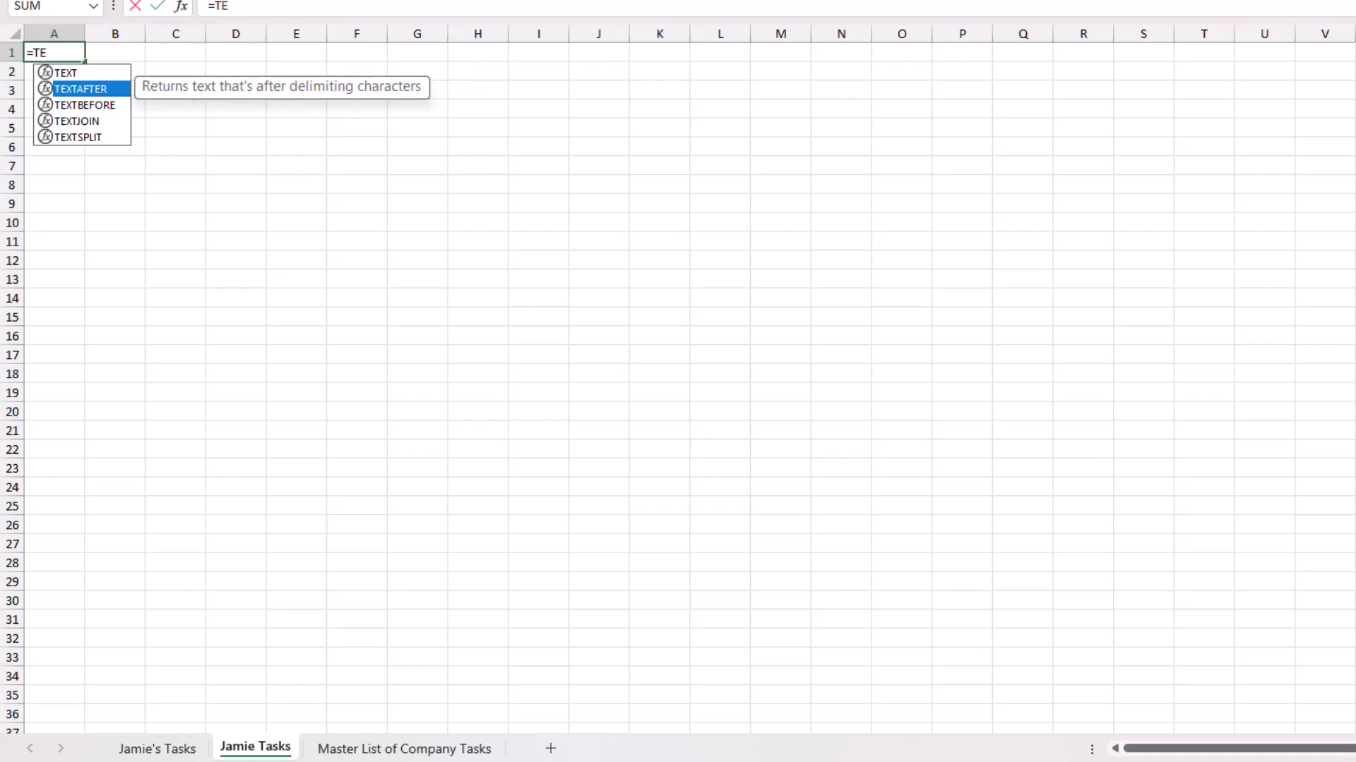
key("Tab")
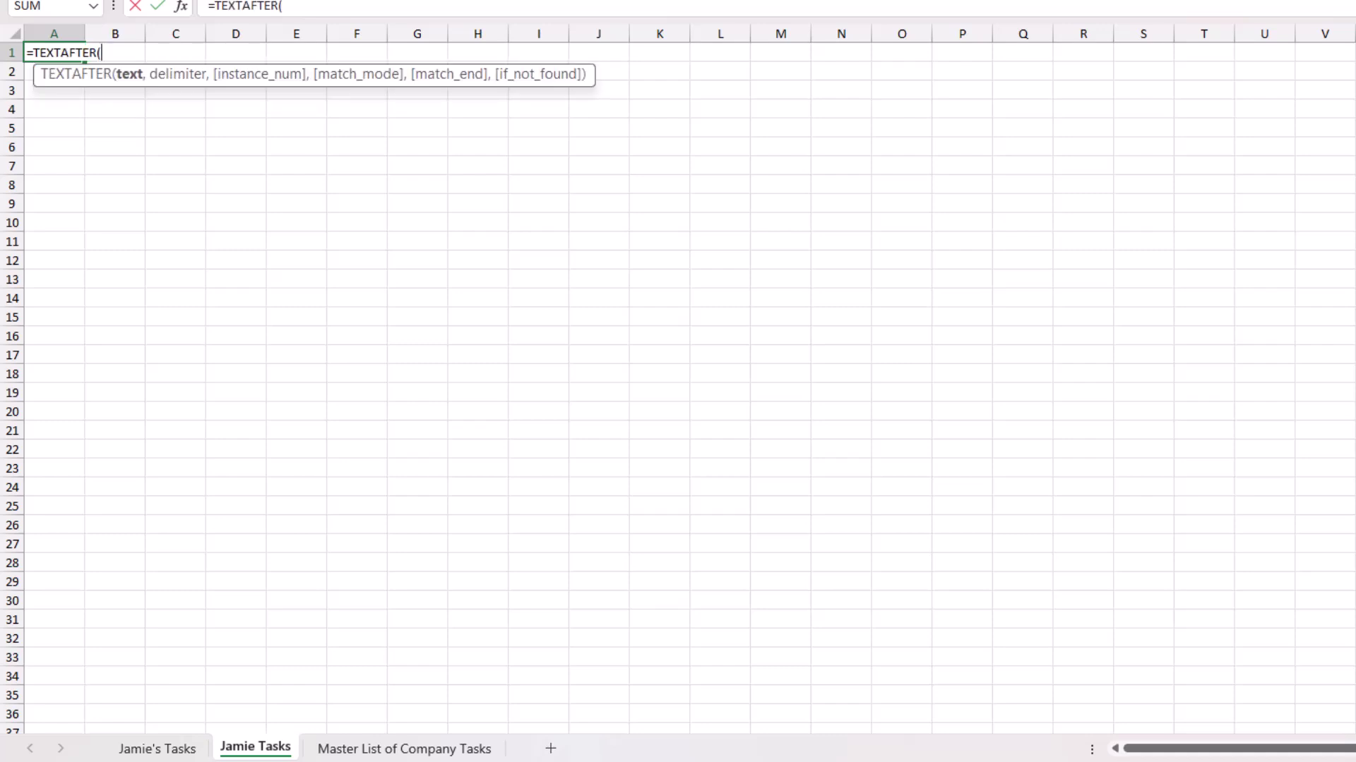
type("CELL")
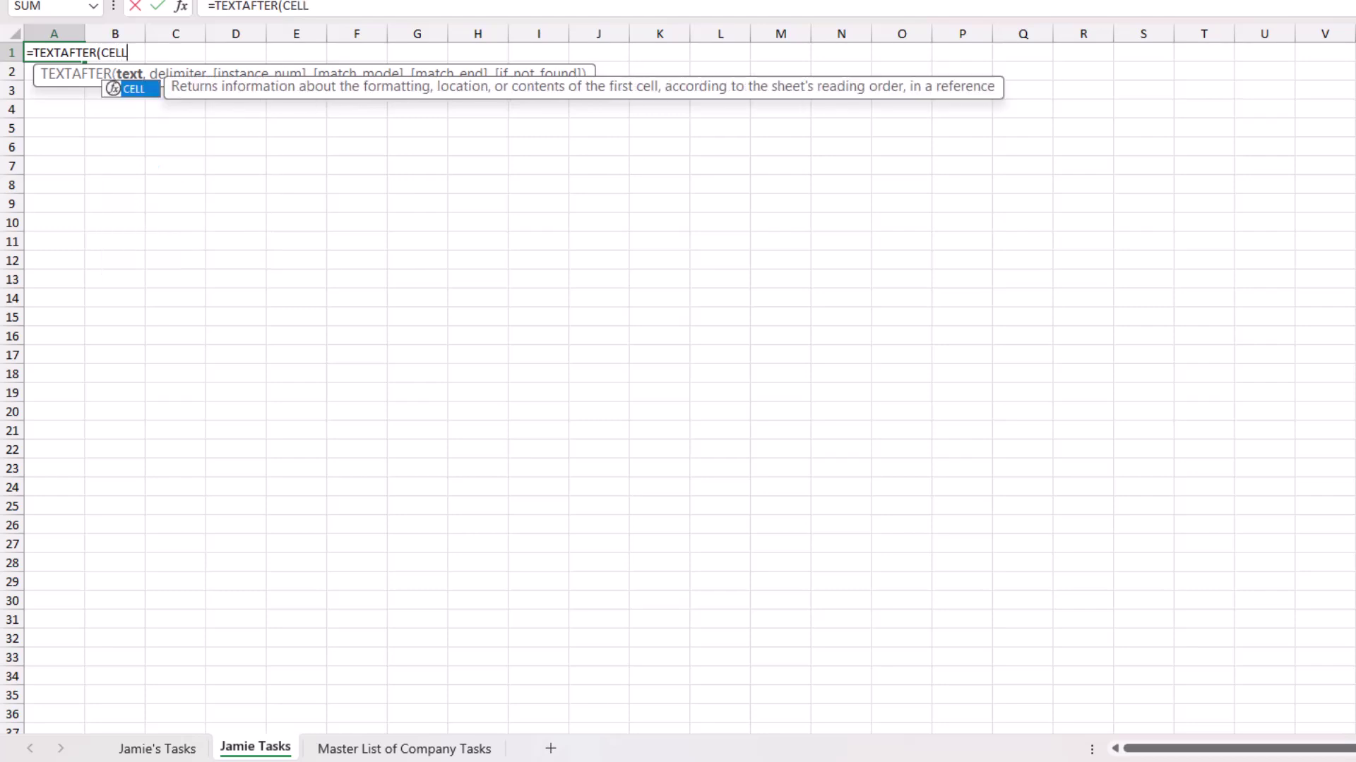
type("(")
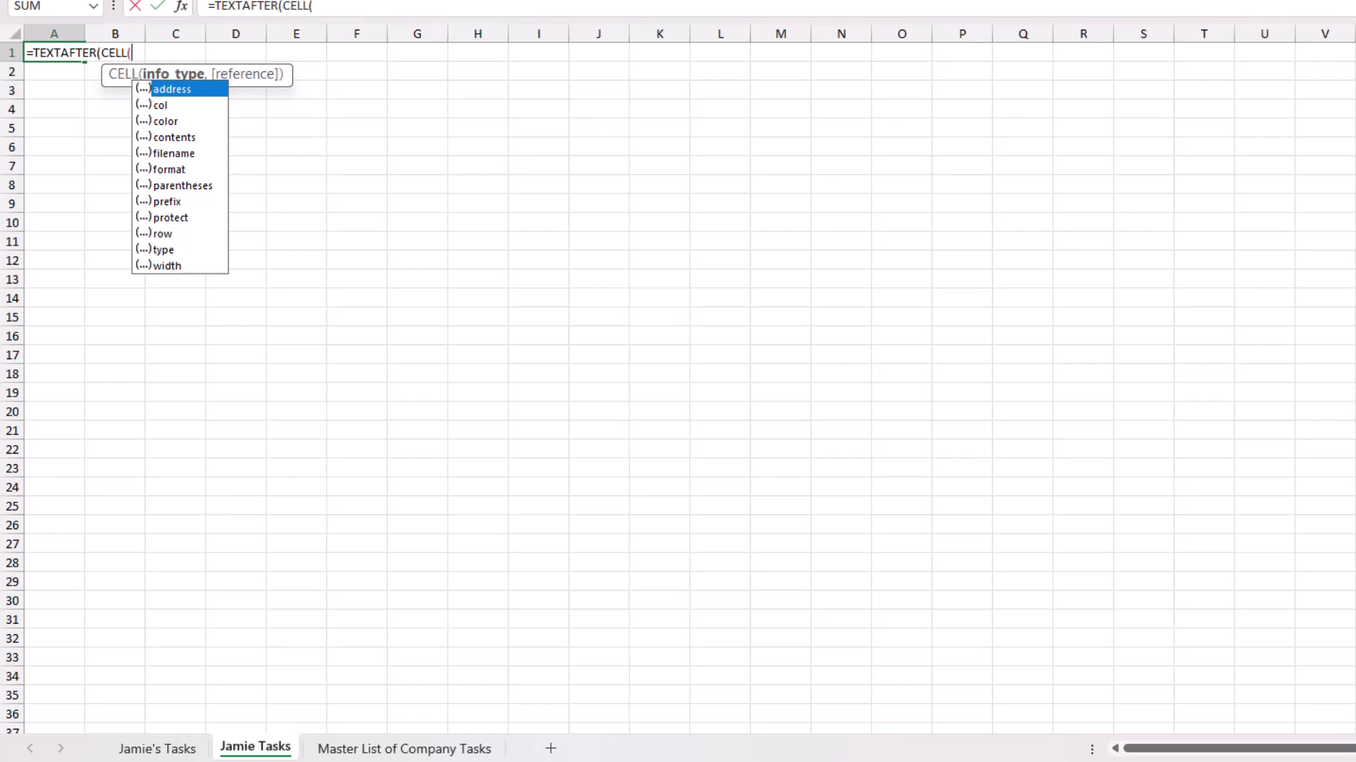
key("Down")
key("Down")
key("Down")
key("Tab")
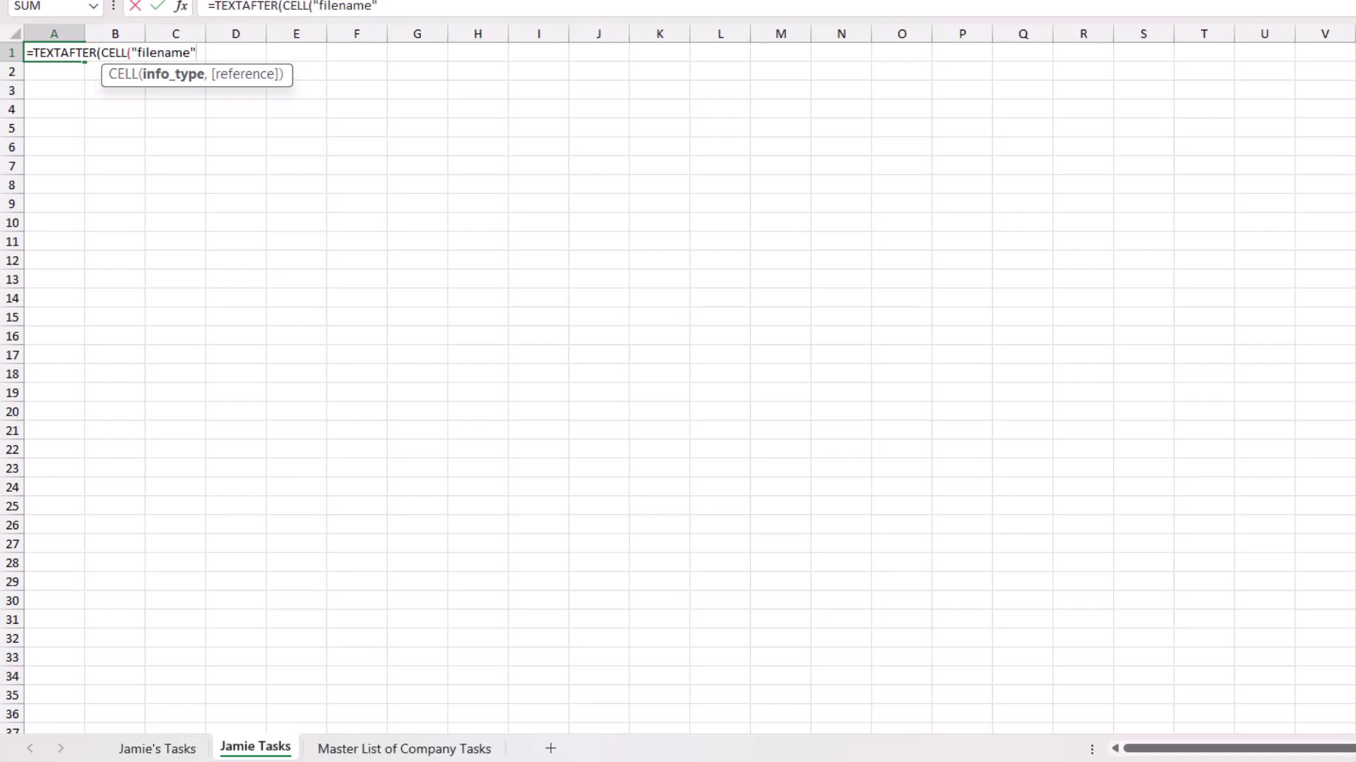
type(",A")
key("BackSpace")
type("A")
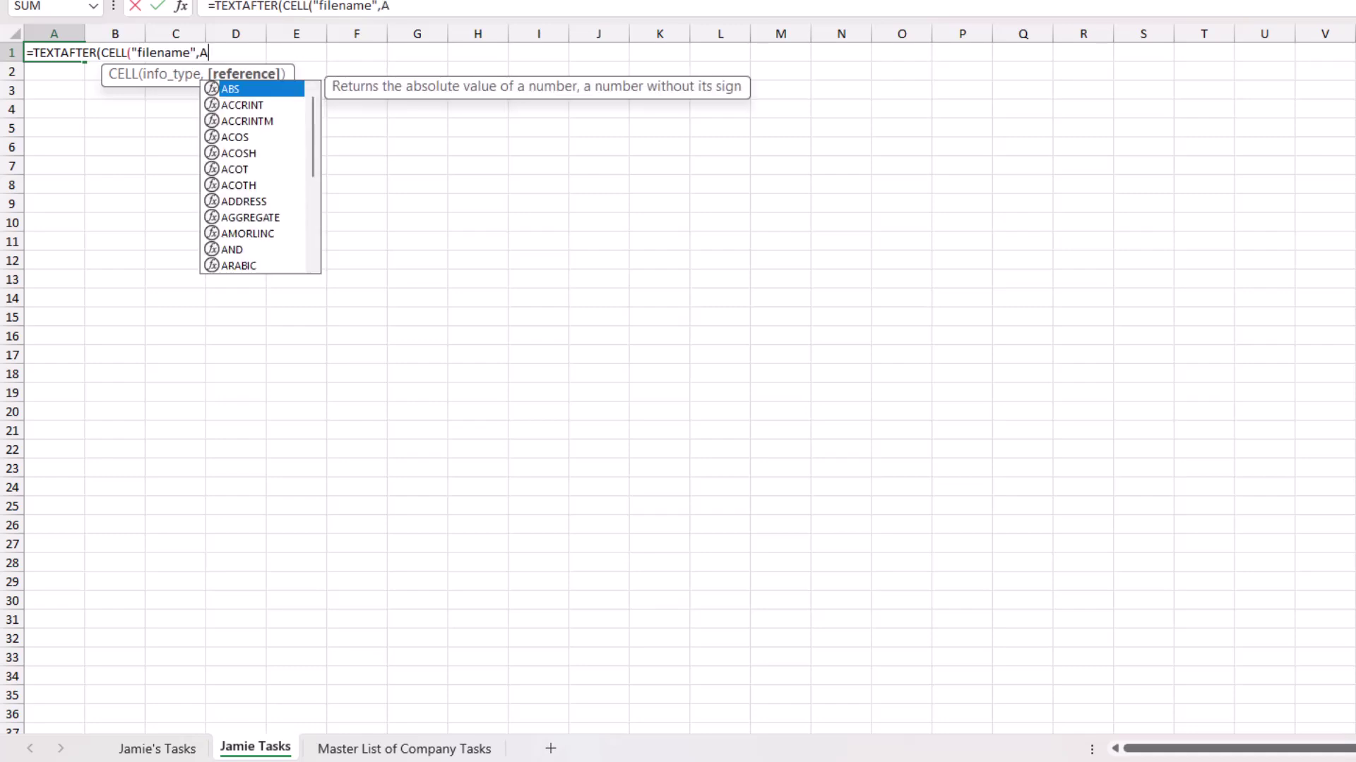
type("1")
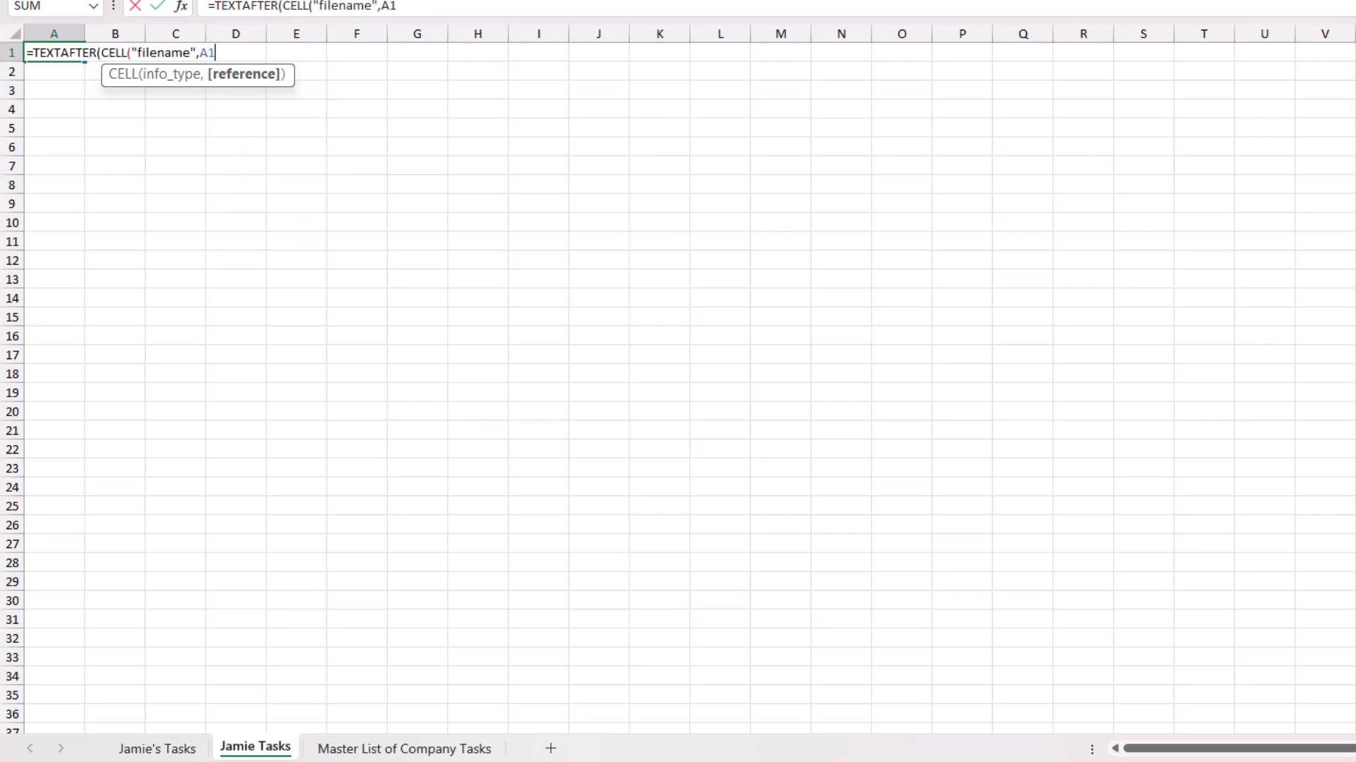
type(")")
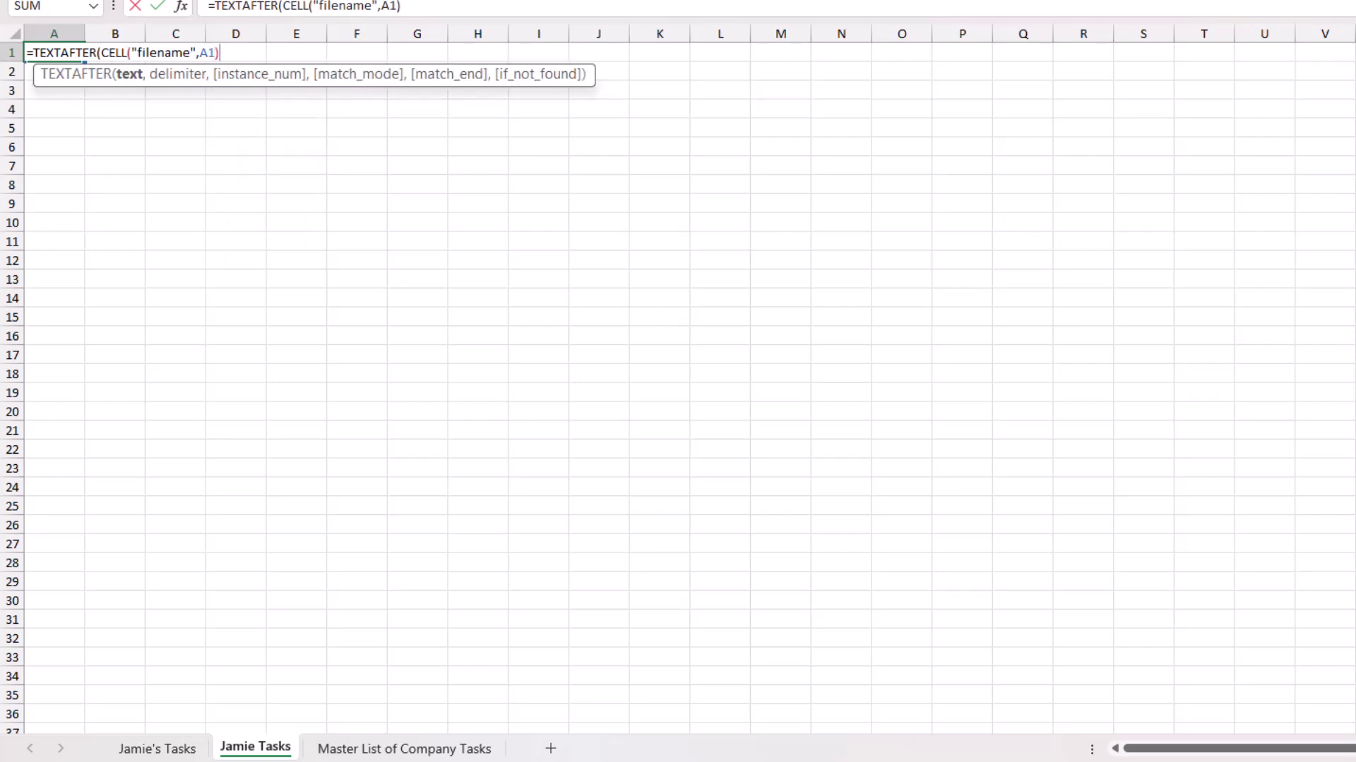
type(",")
type("\"]")
type("\"")
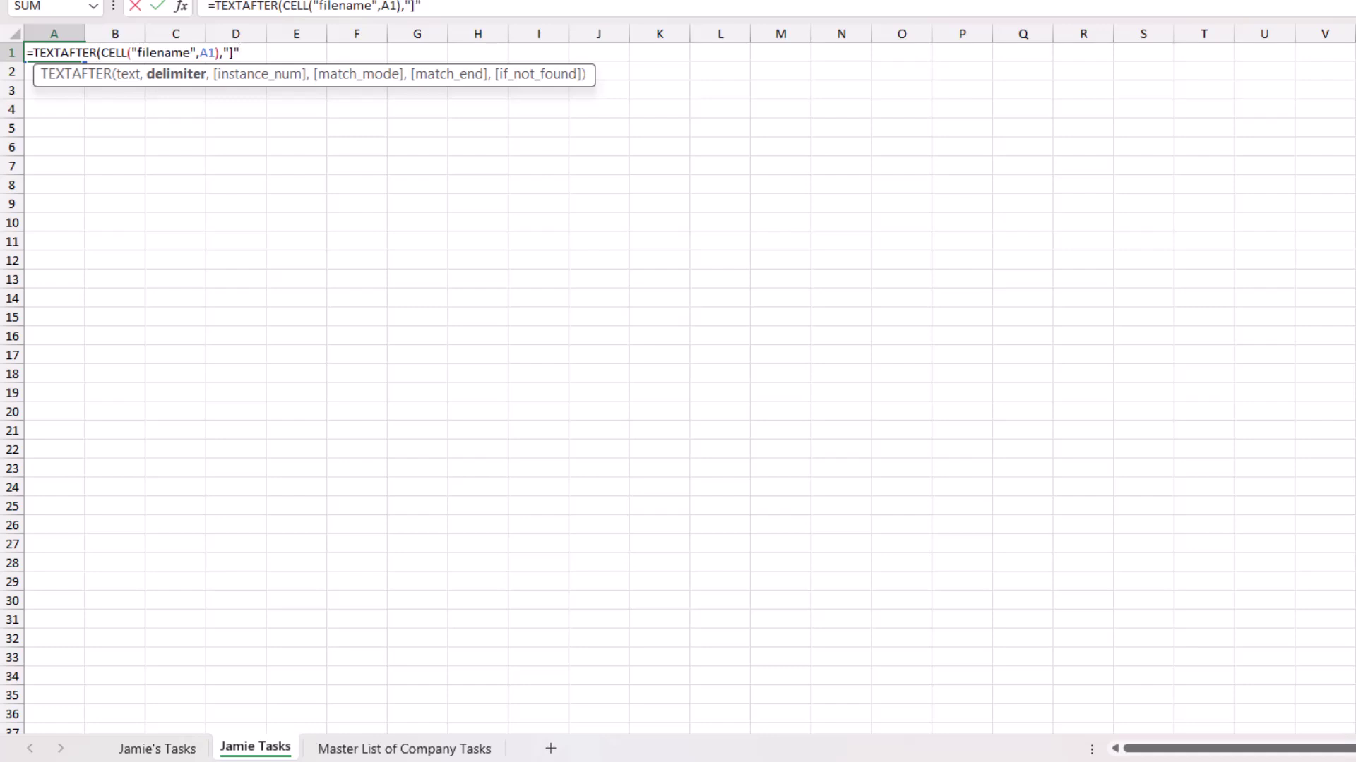
type(")")
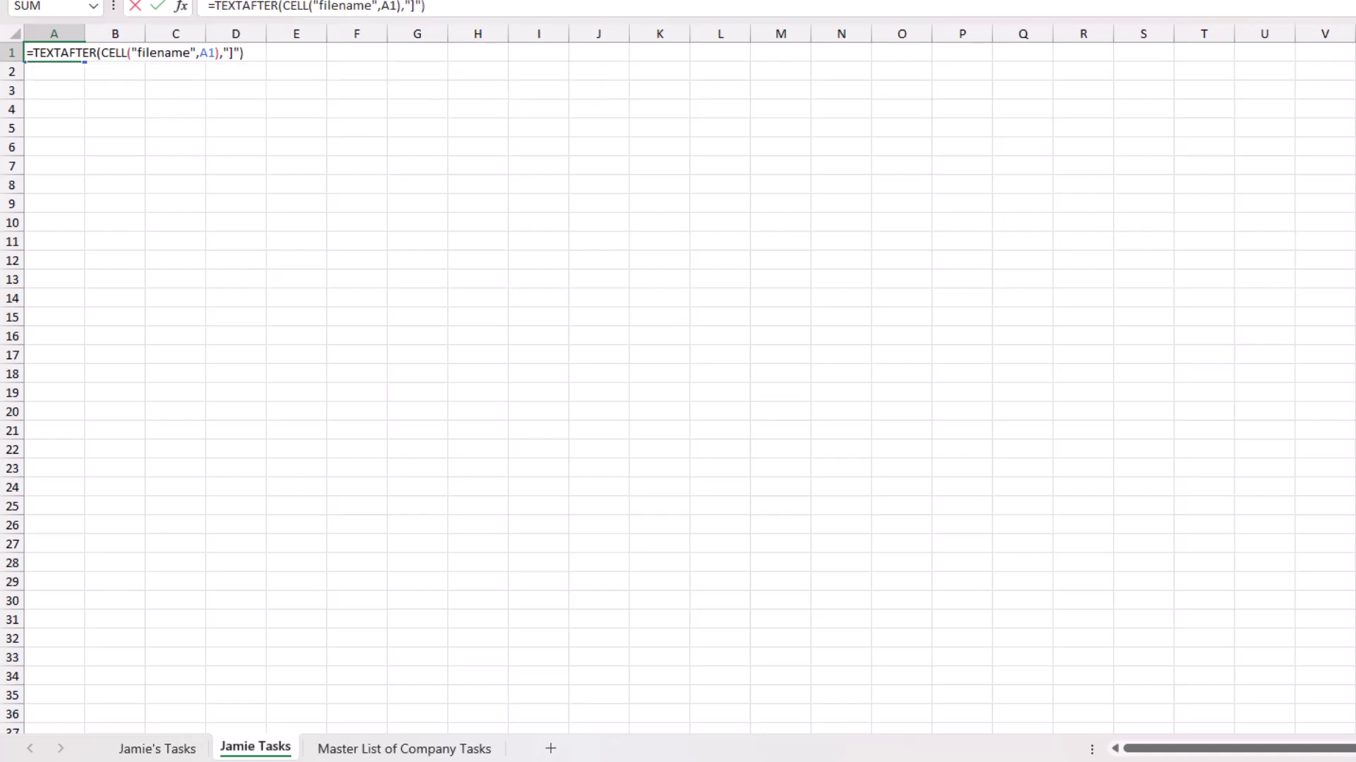
key("Return")
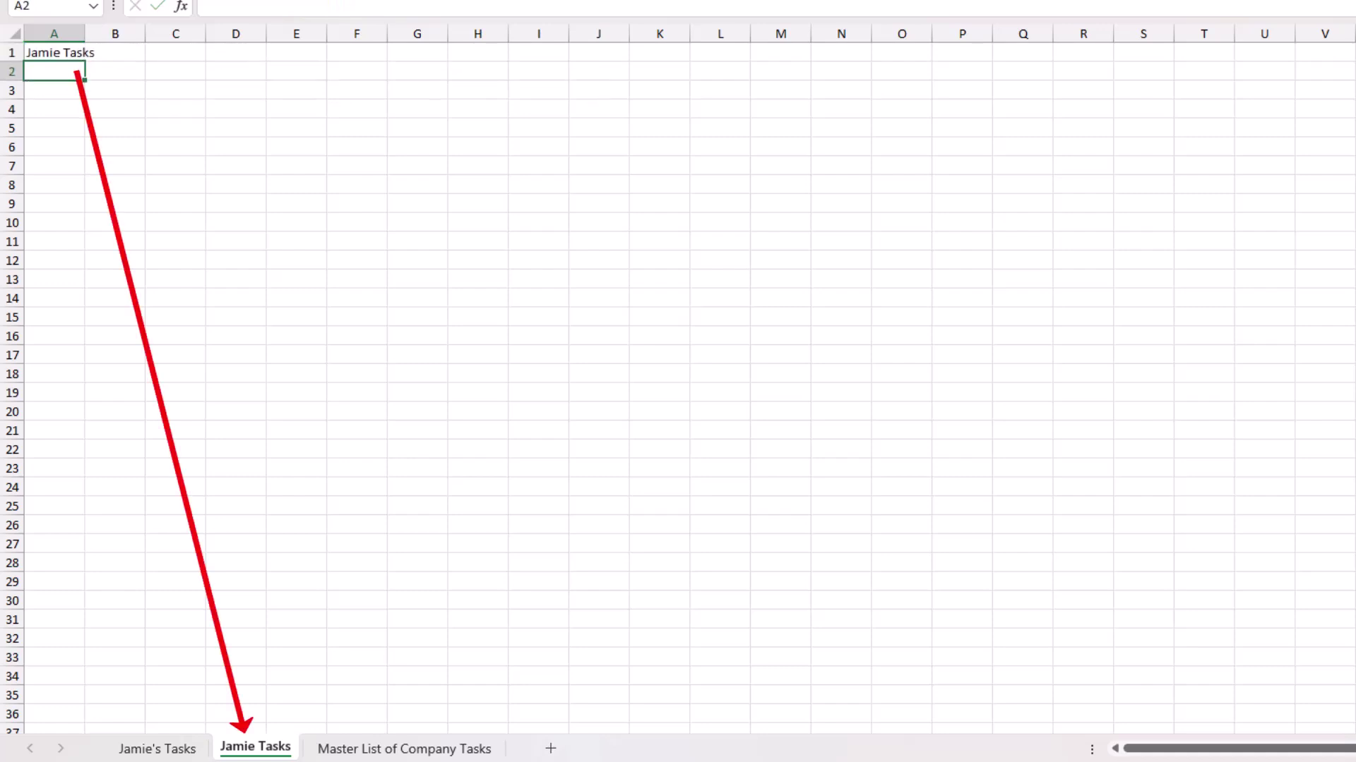
key("Up")
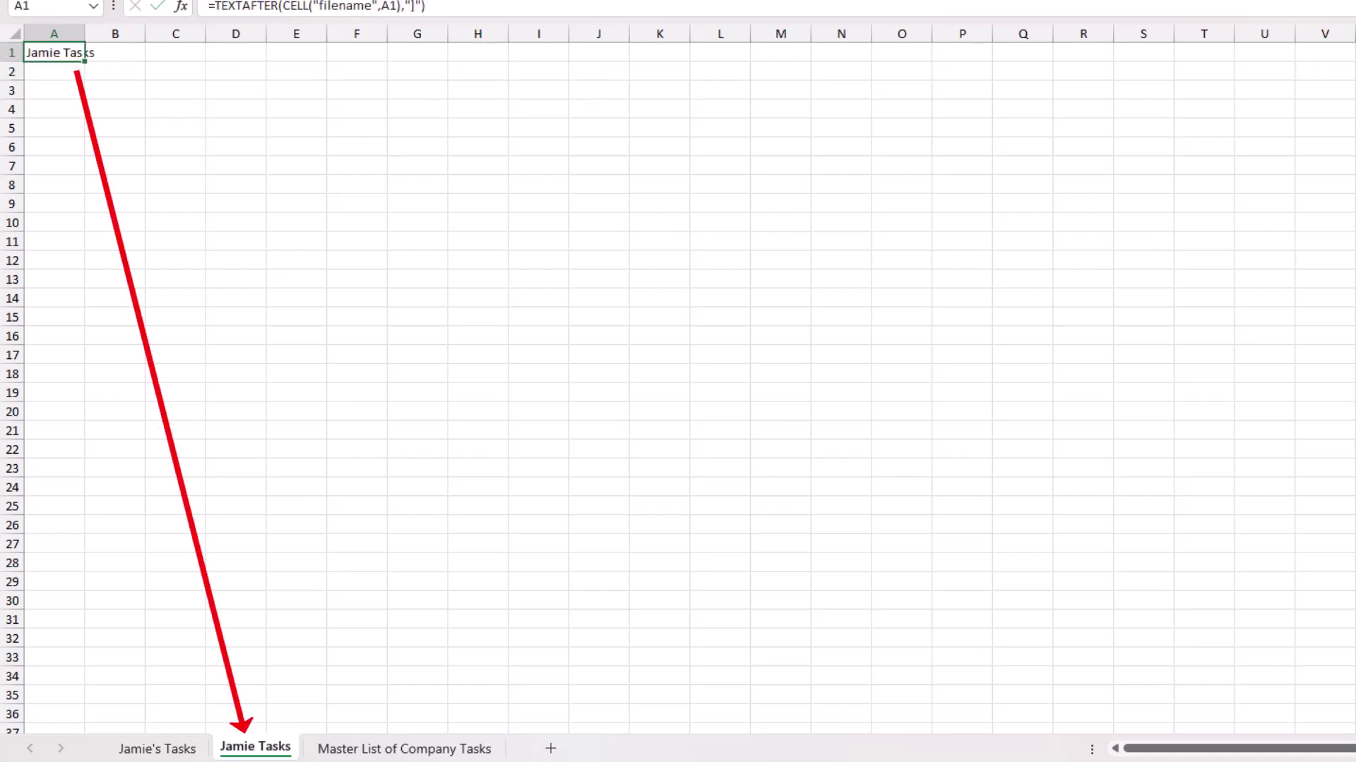
key("ctrl+b")
scroll(678, 382, "up", 1, "ctrl")
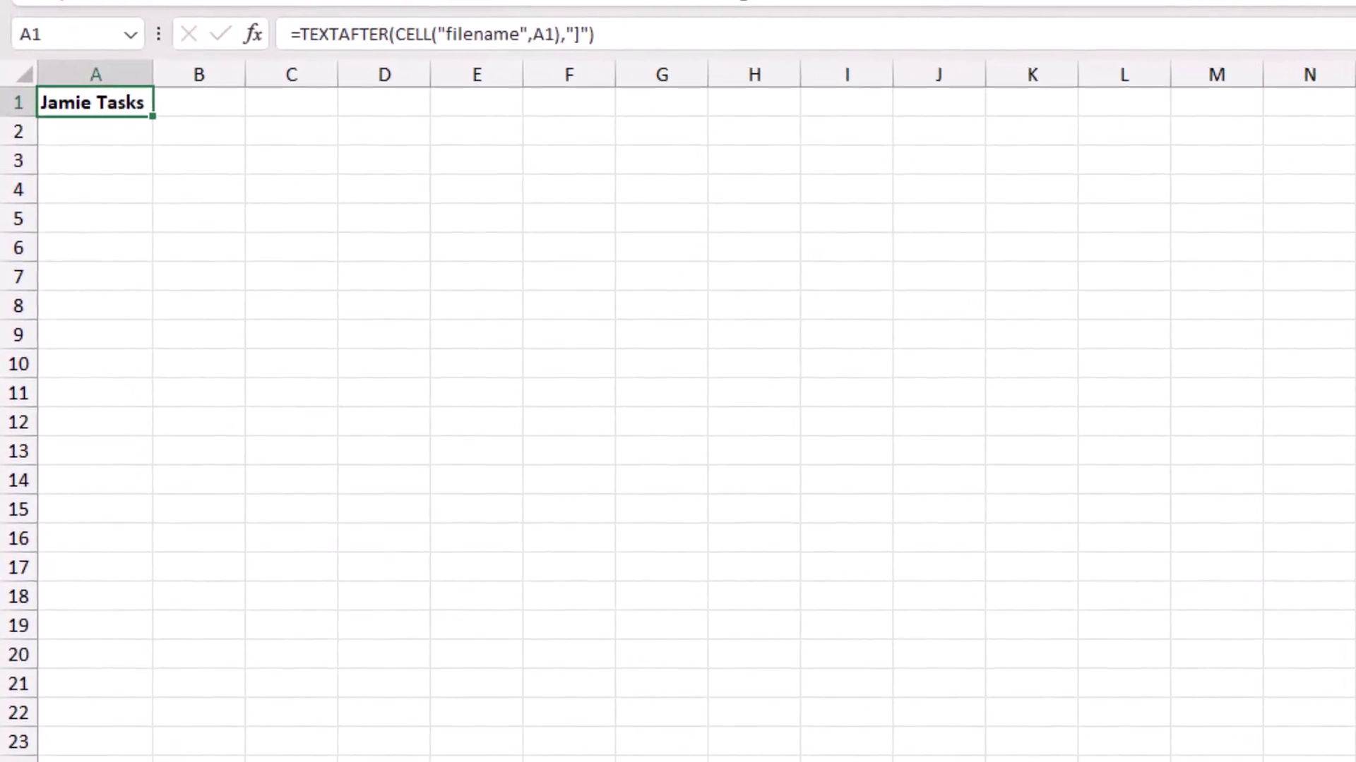
Enter the labels Employee Name:, Department: and Position: in A3:A5.
key("Down")
key("Down")
type("Employee Name")
key("Return")
type("D")
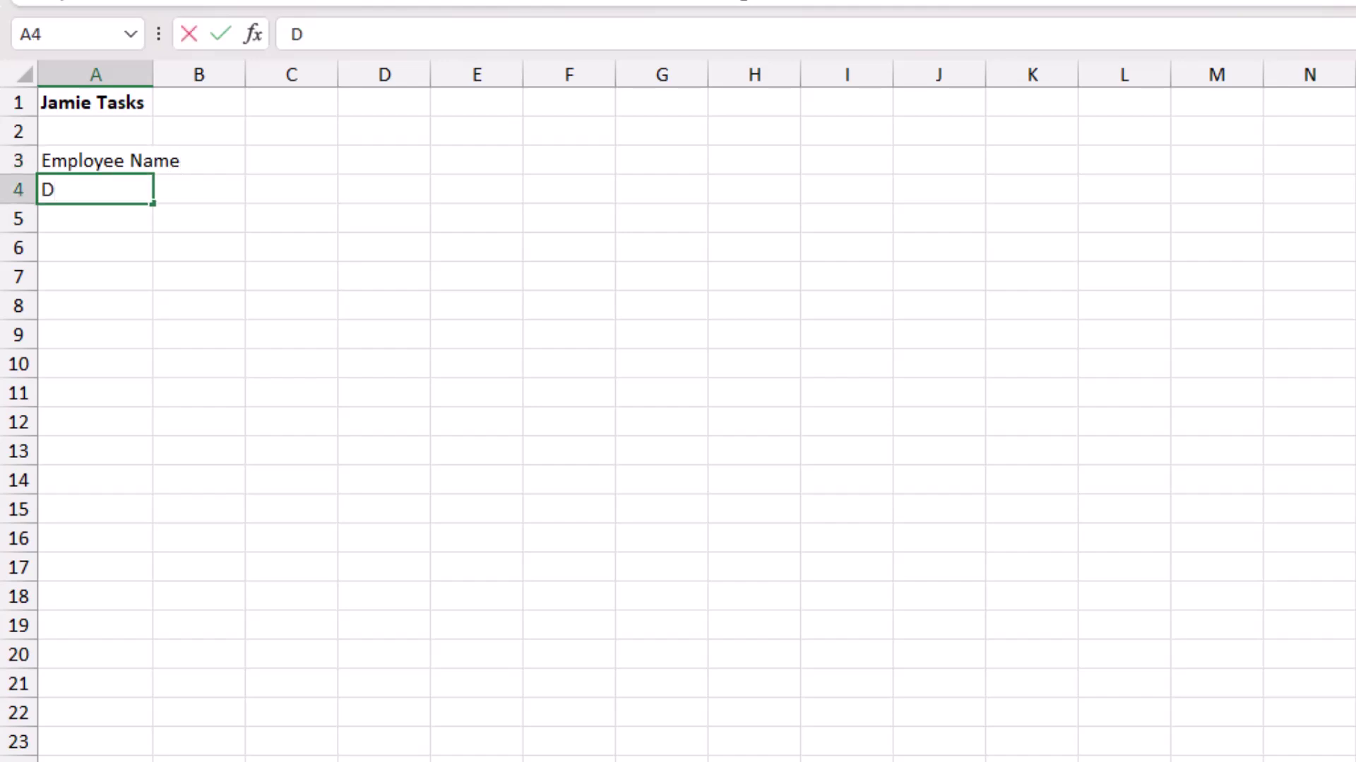
type("epartment:")
key("Up")
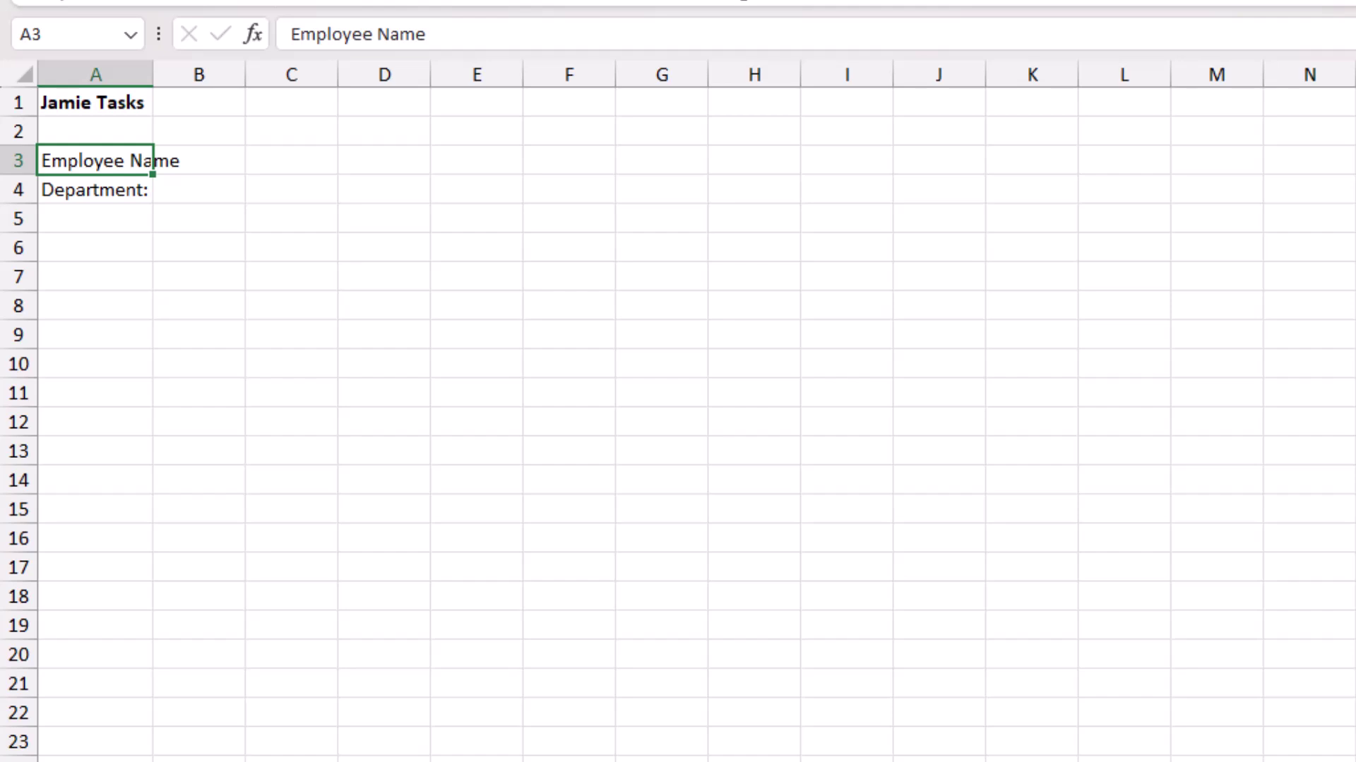
key("F2")
type(":")
key("Return")
key("Return")
type("Position:")
key("Return")
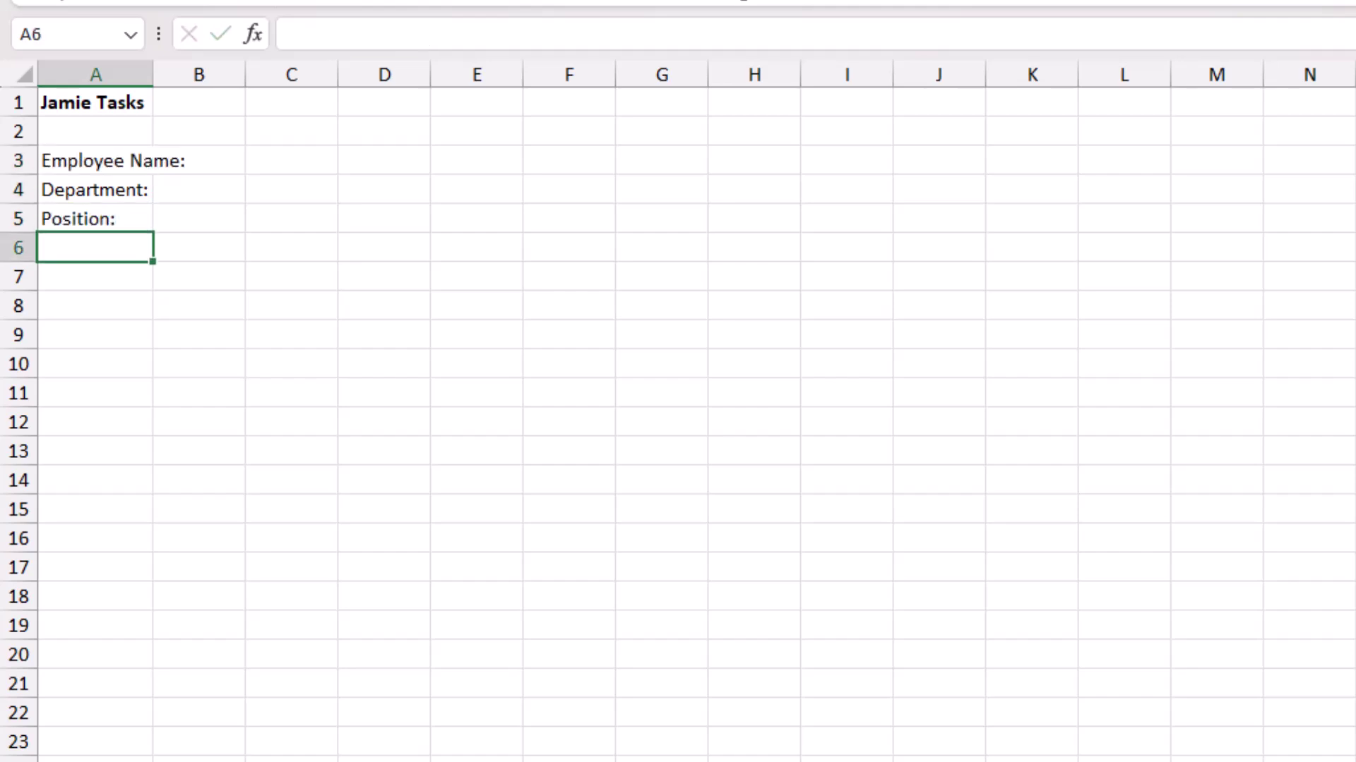
Make the three labels bold and autofit column A.
left_click_drag(130, 162, 117, 206)
key("ctrl+b")
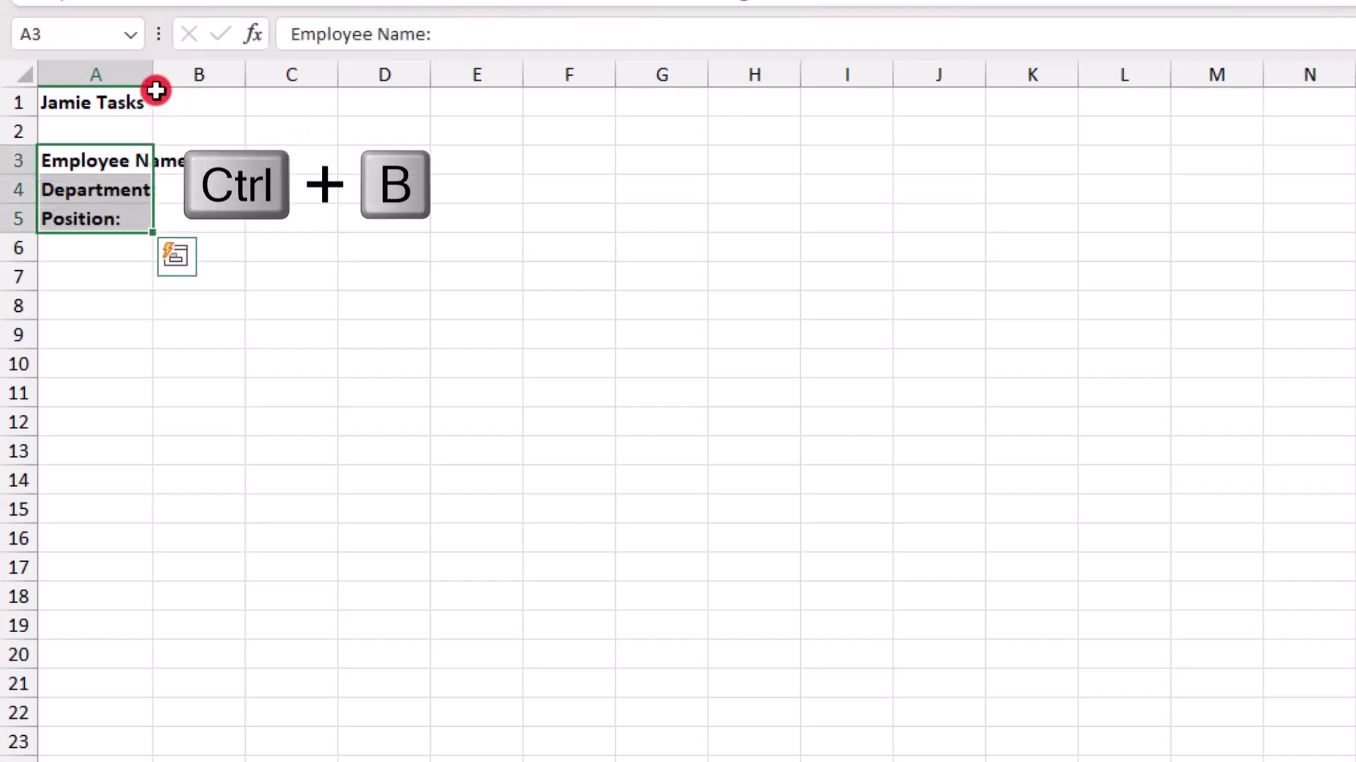
double_click(153, 70)
left_click(153, 153)
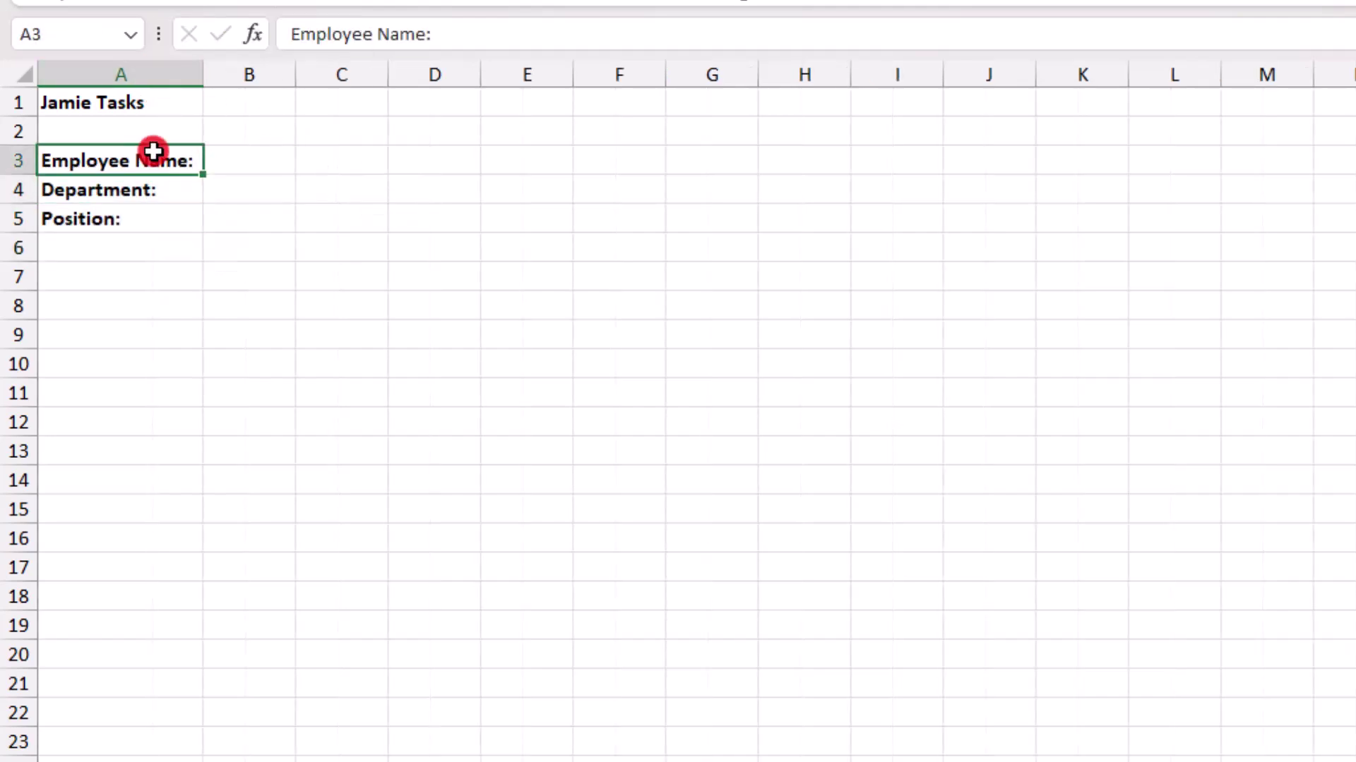
Enter =LEFT(A1,SEARCH(" ",A1)-1) in B3 to extract Jamie from the sheet title.
key("Tab")
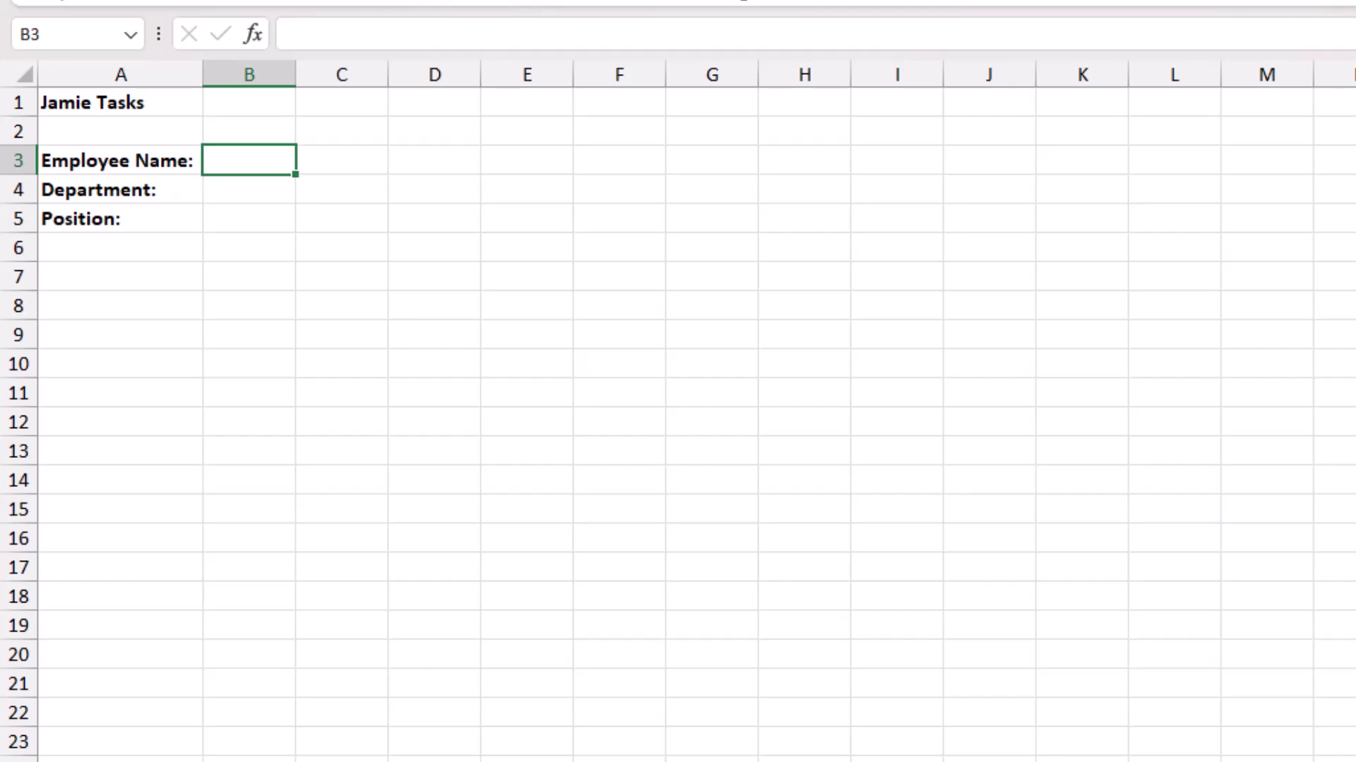
type("=L")
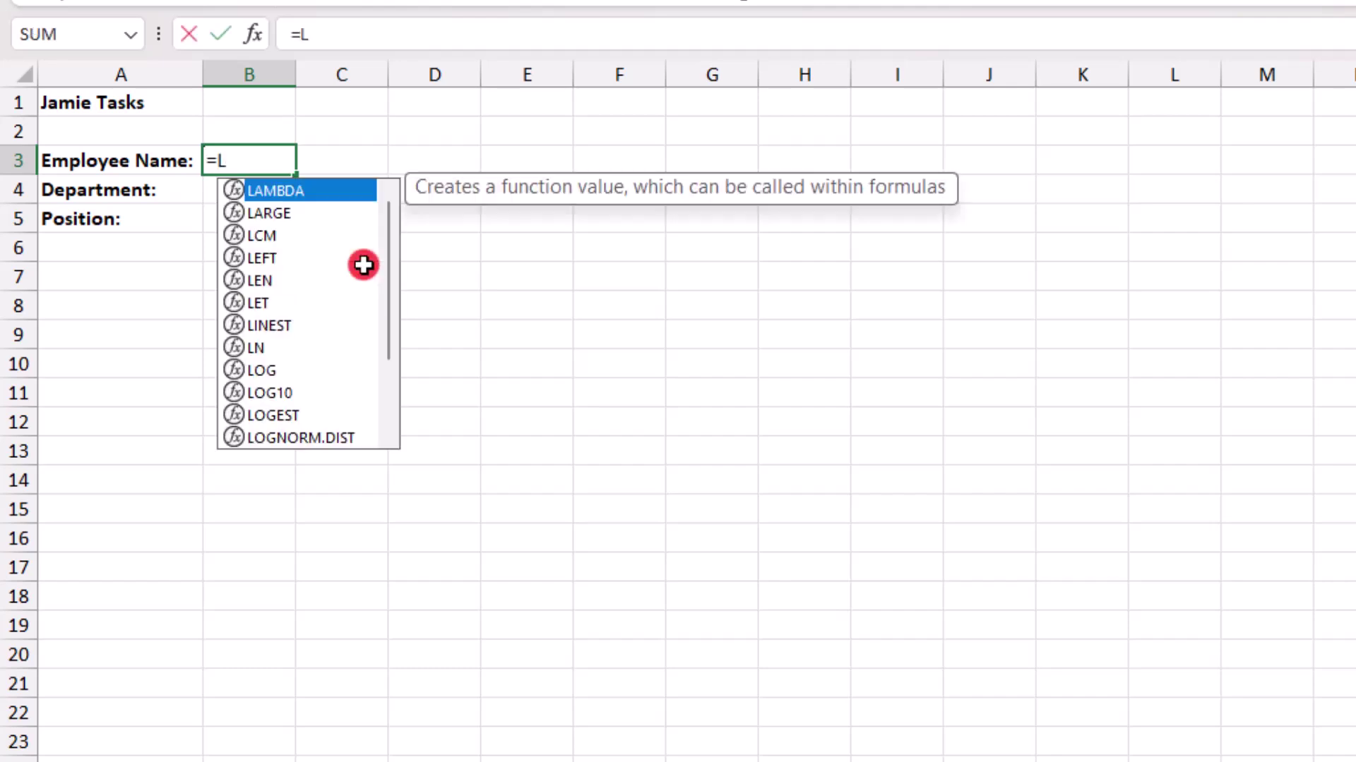
type("EFT")
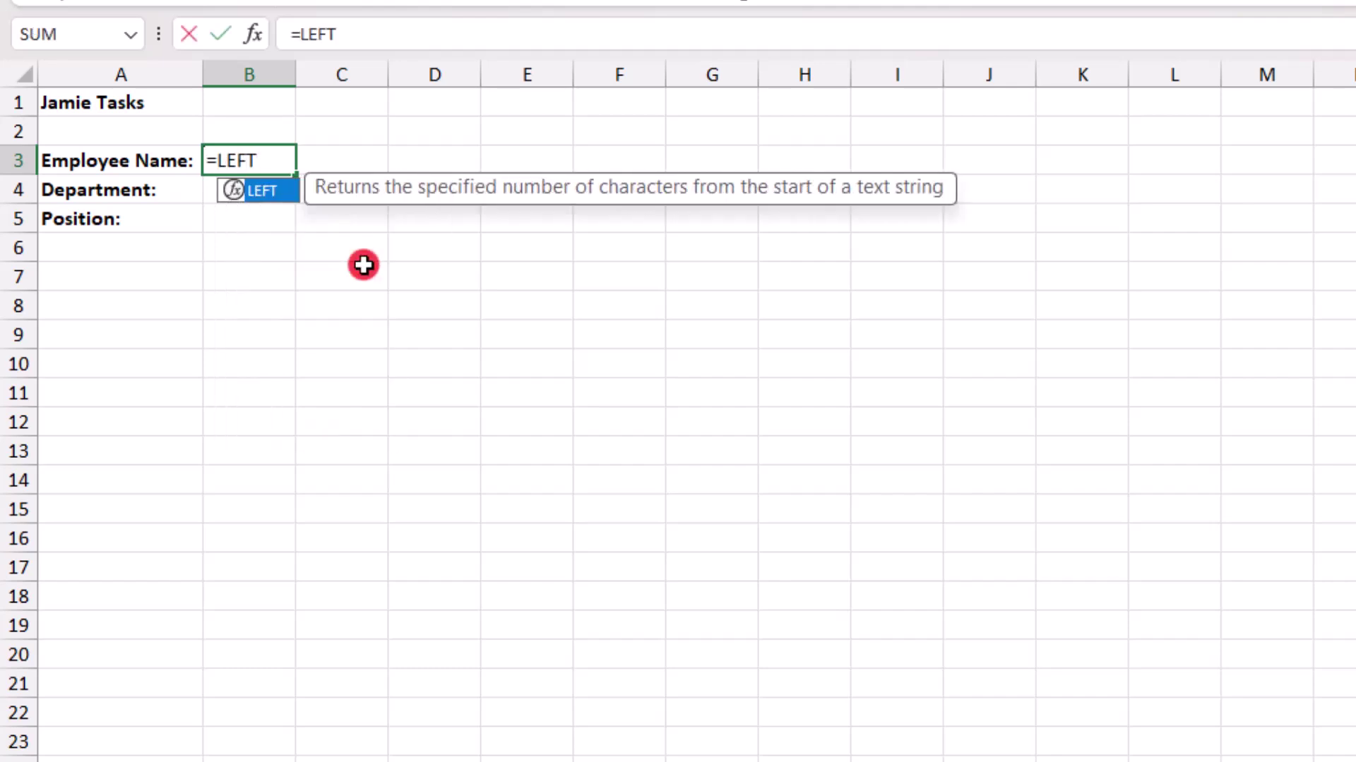
type("(")
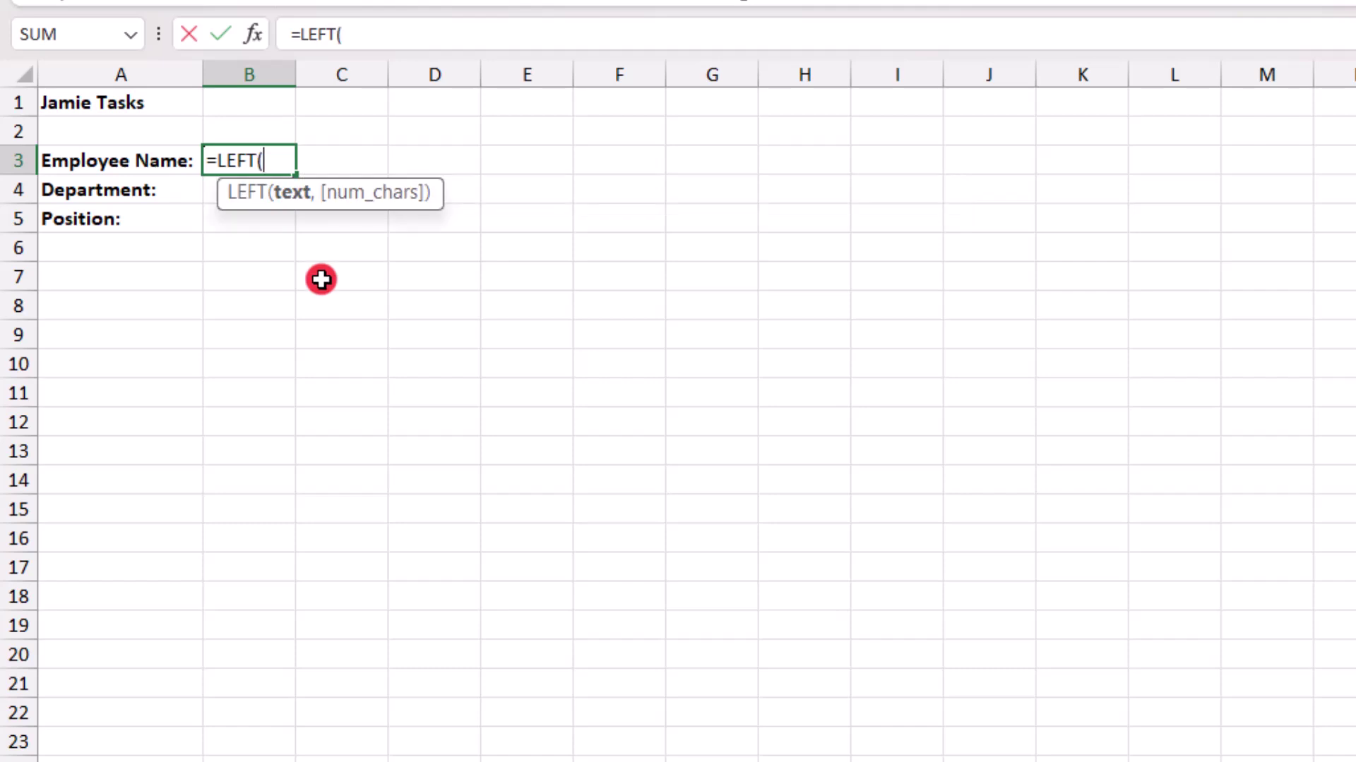
left_click(139, 98)
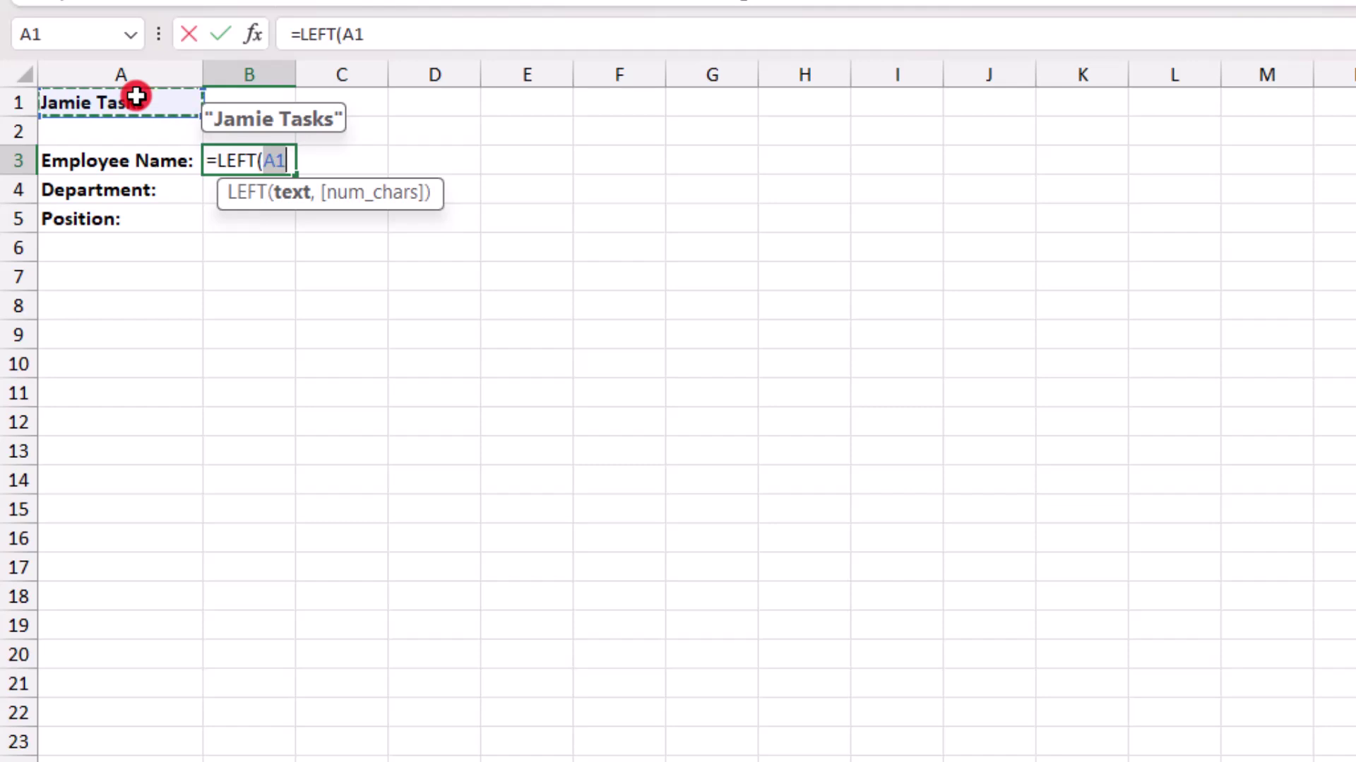
type(",")
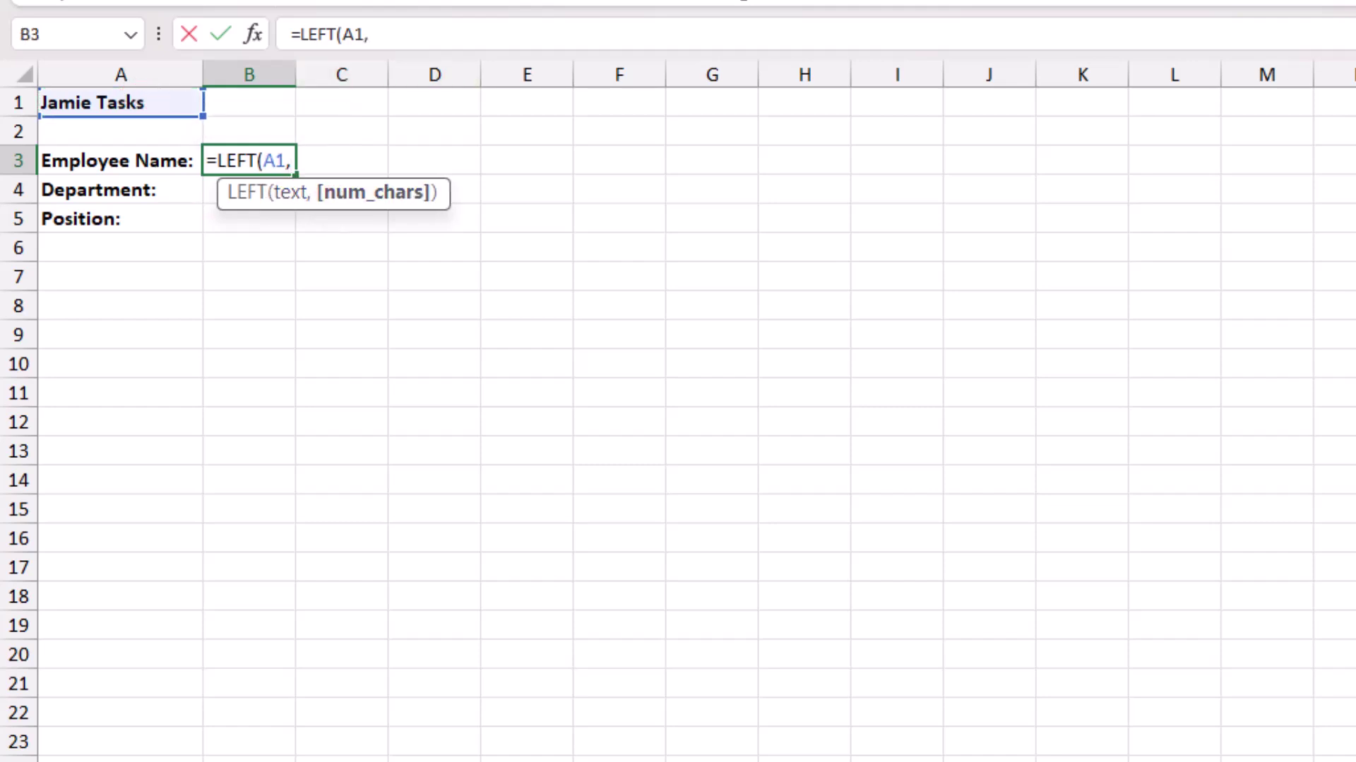
type("SEARCH(")
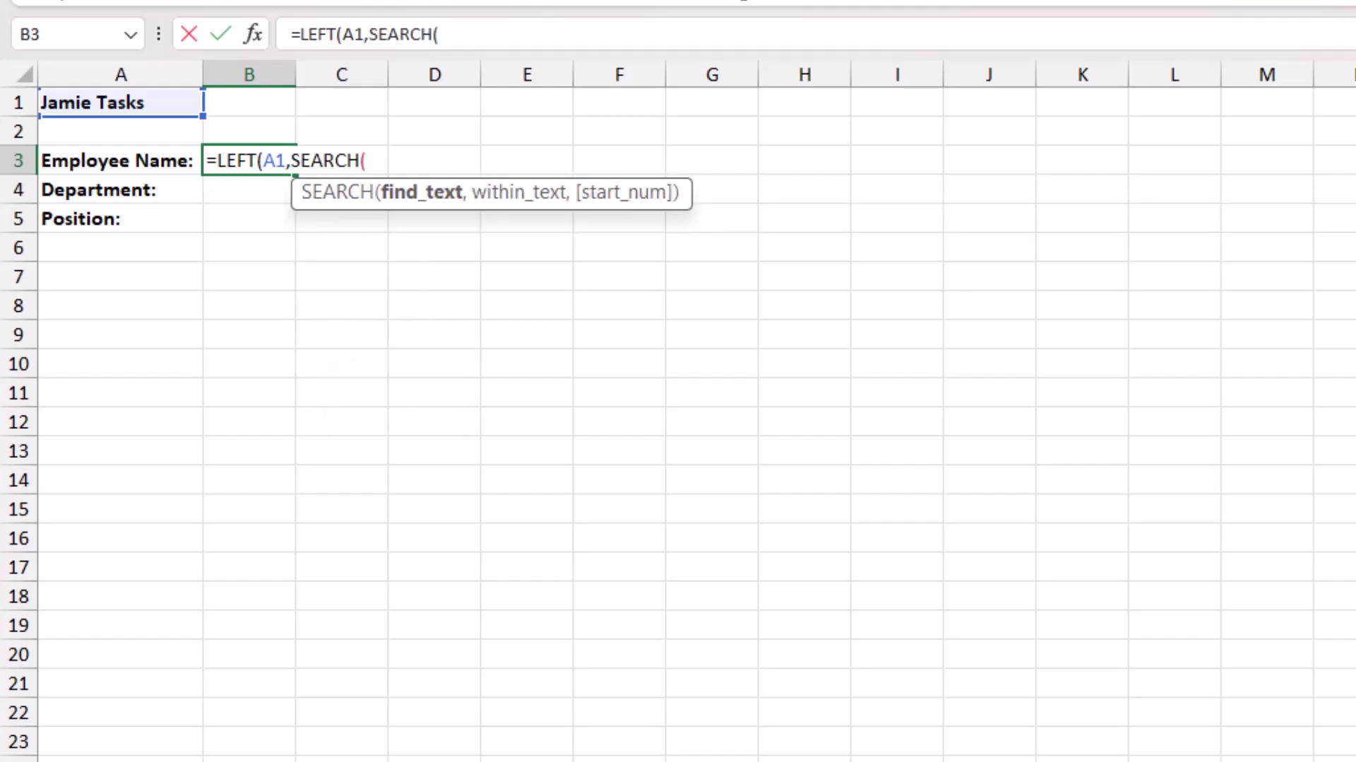
type("\"")
type(" \"")
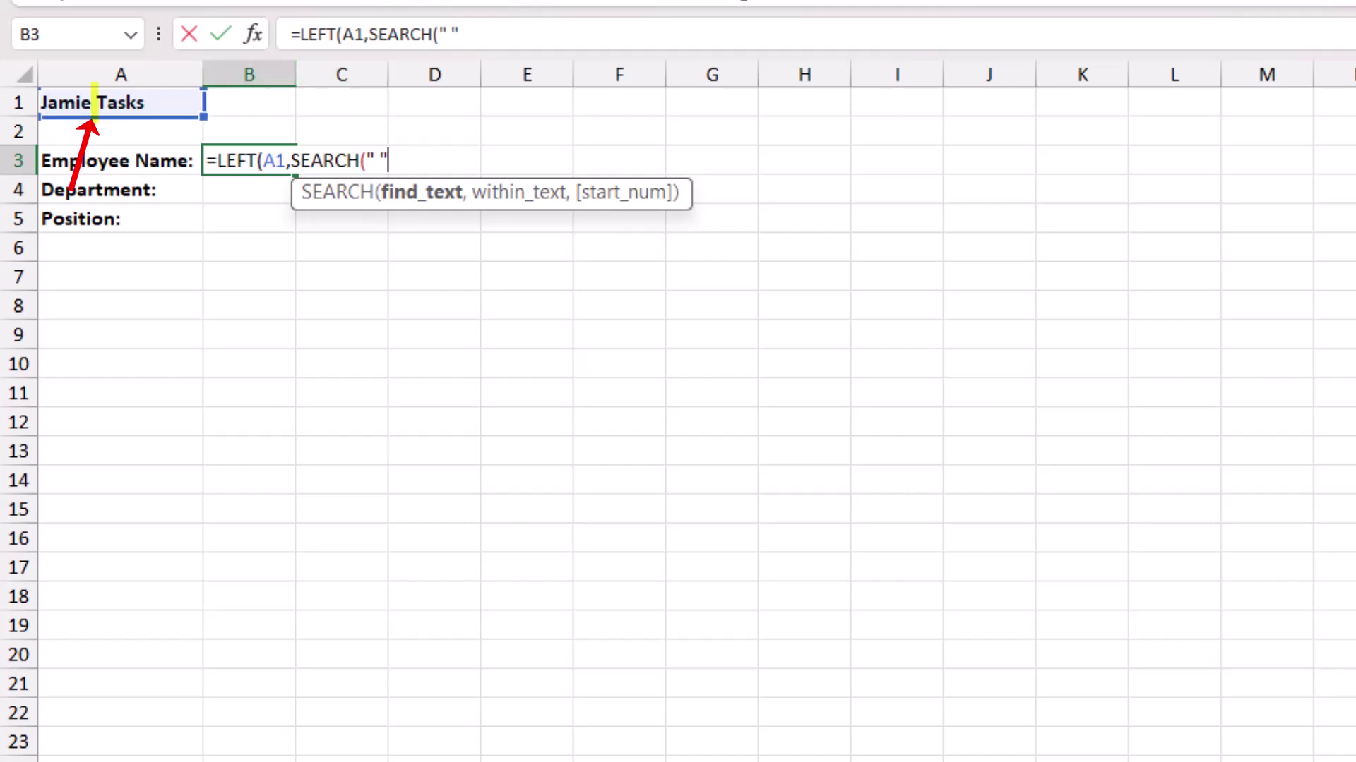
type(",")
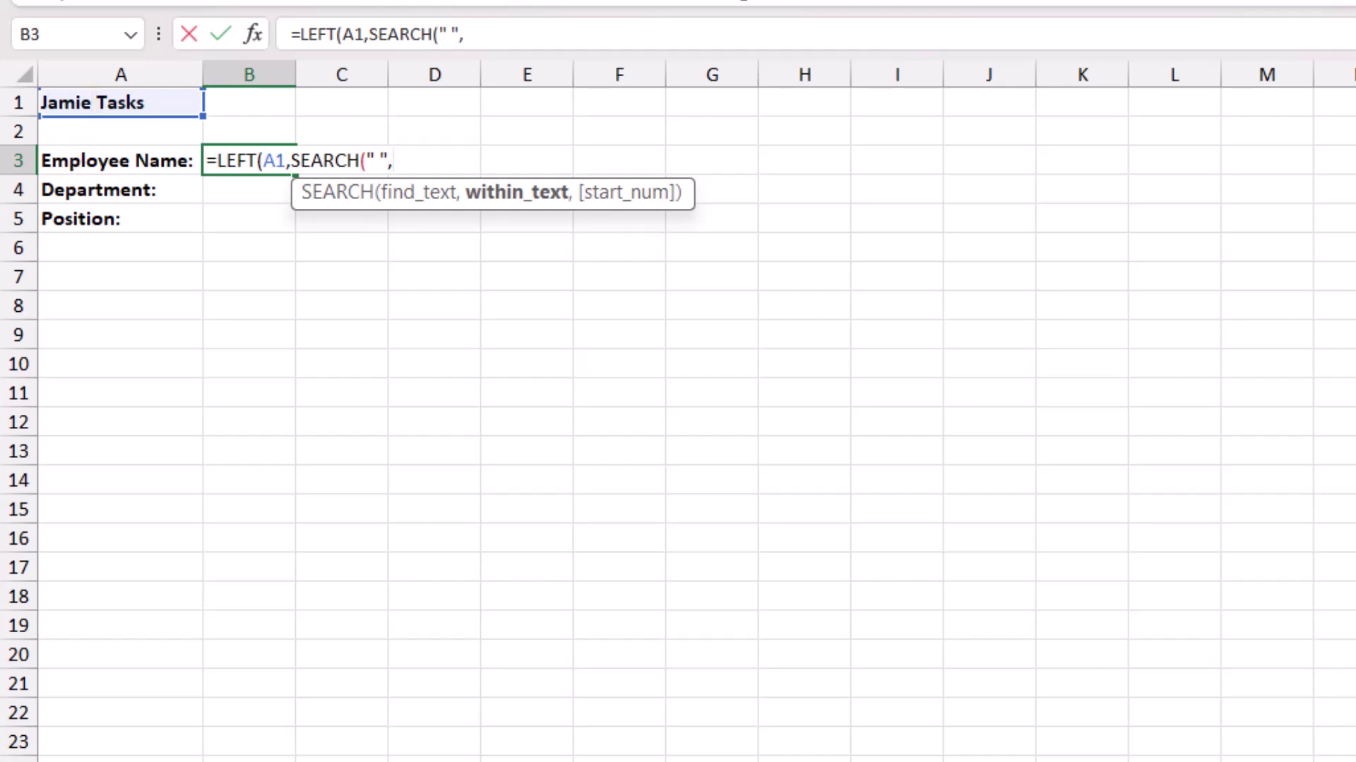
type("A1")
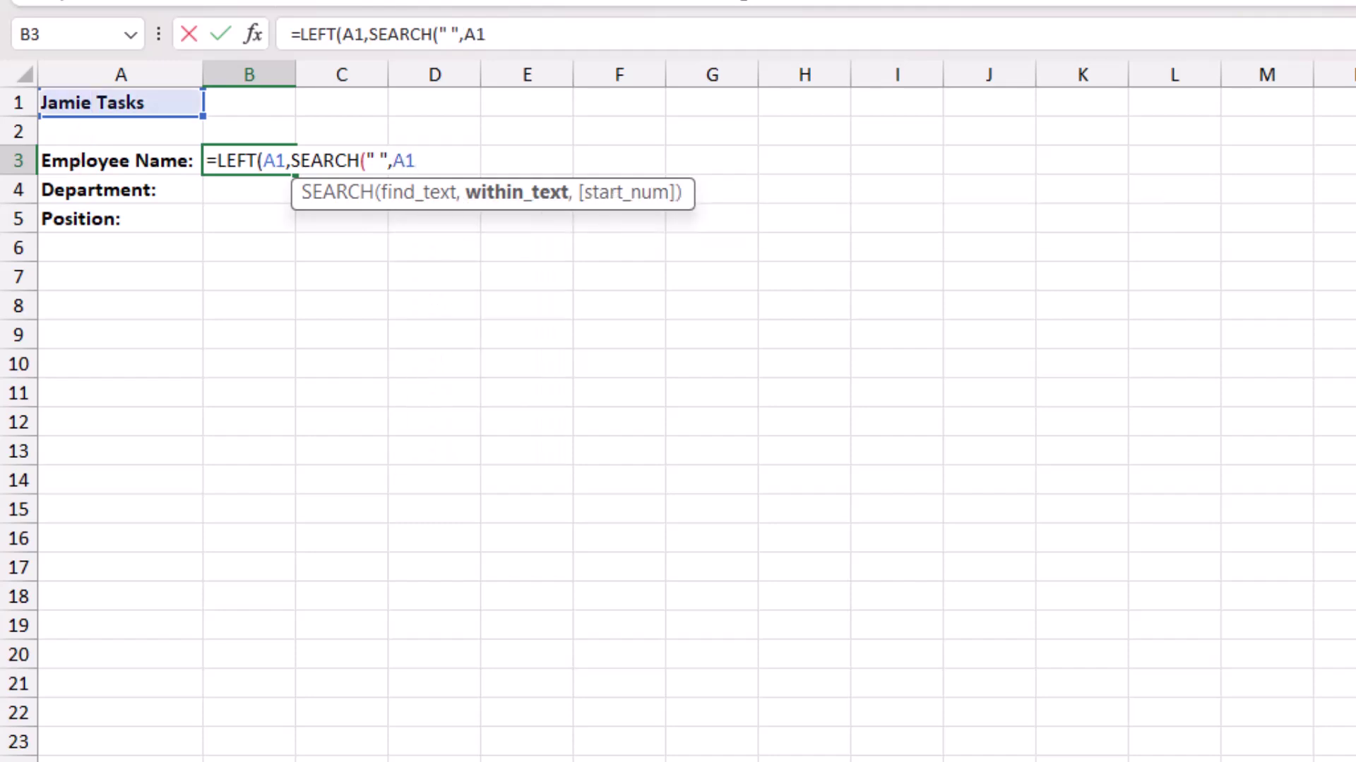
type(")")
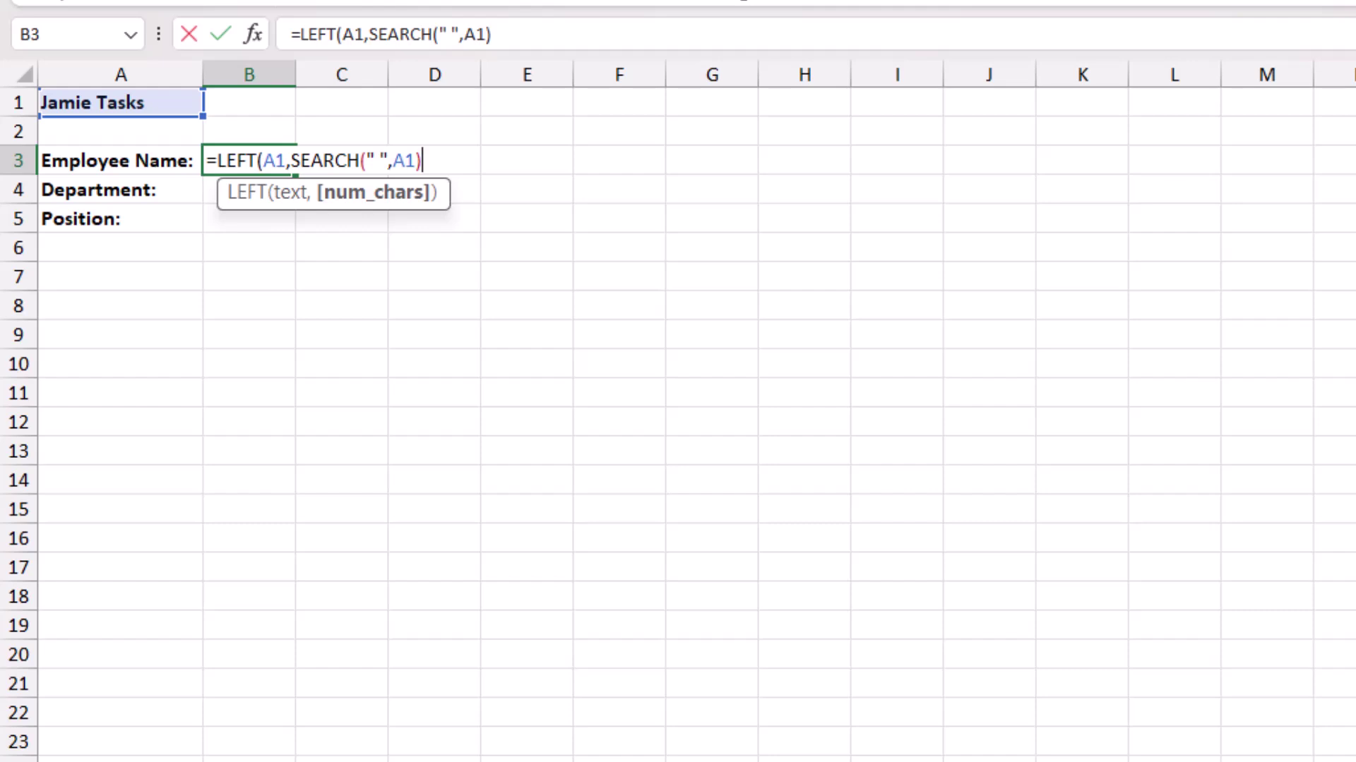
type("-1")
type(")")
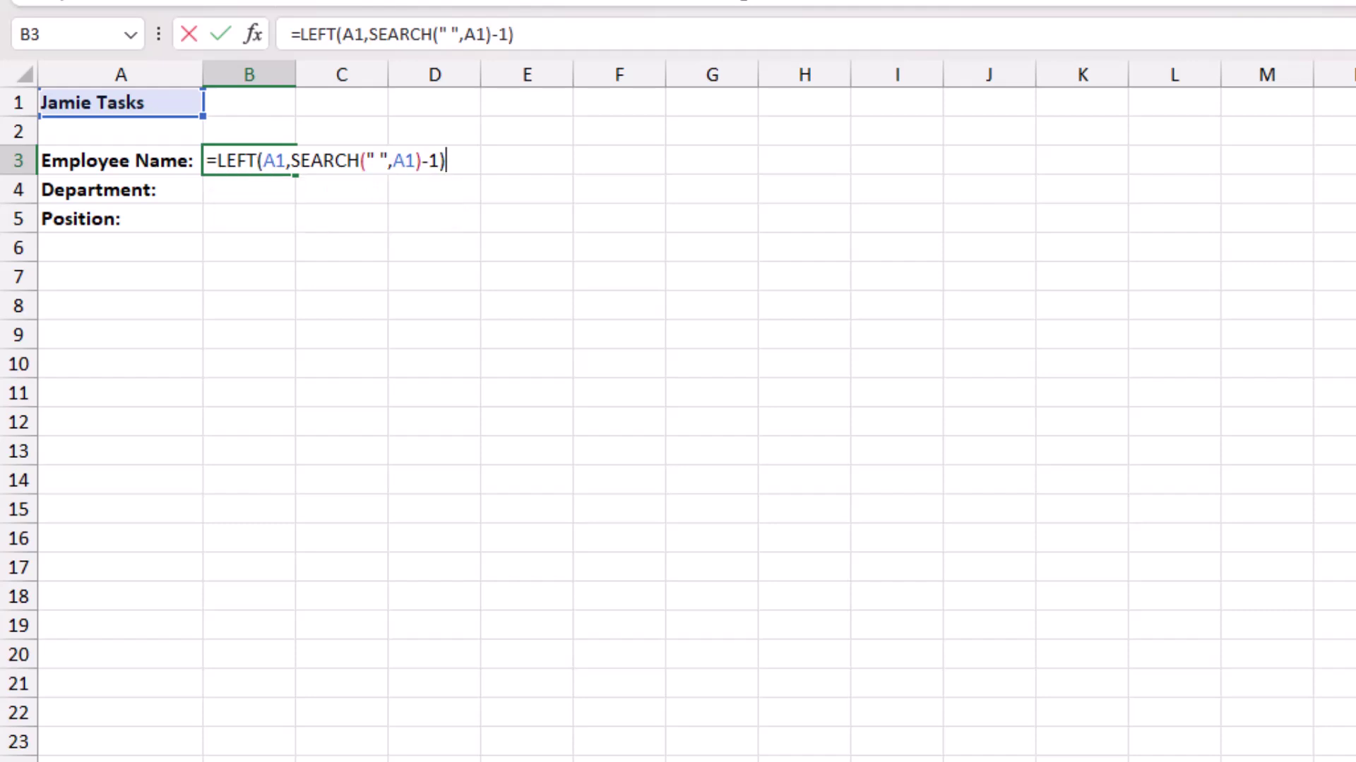
key("Return")
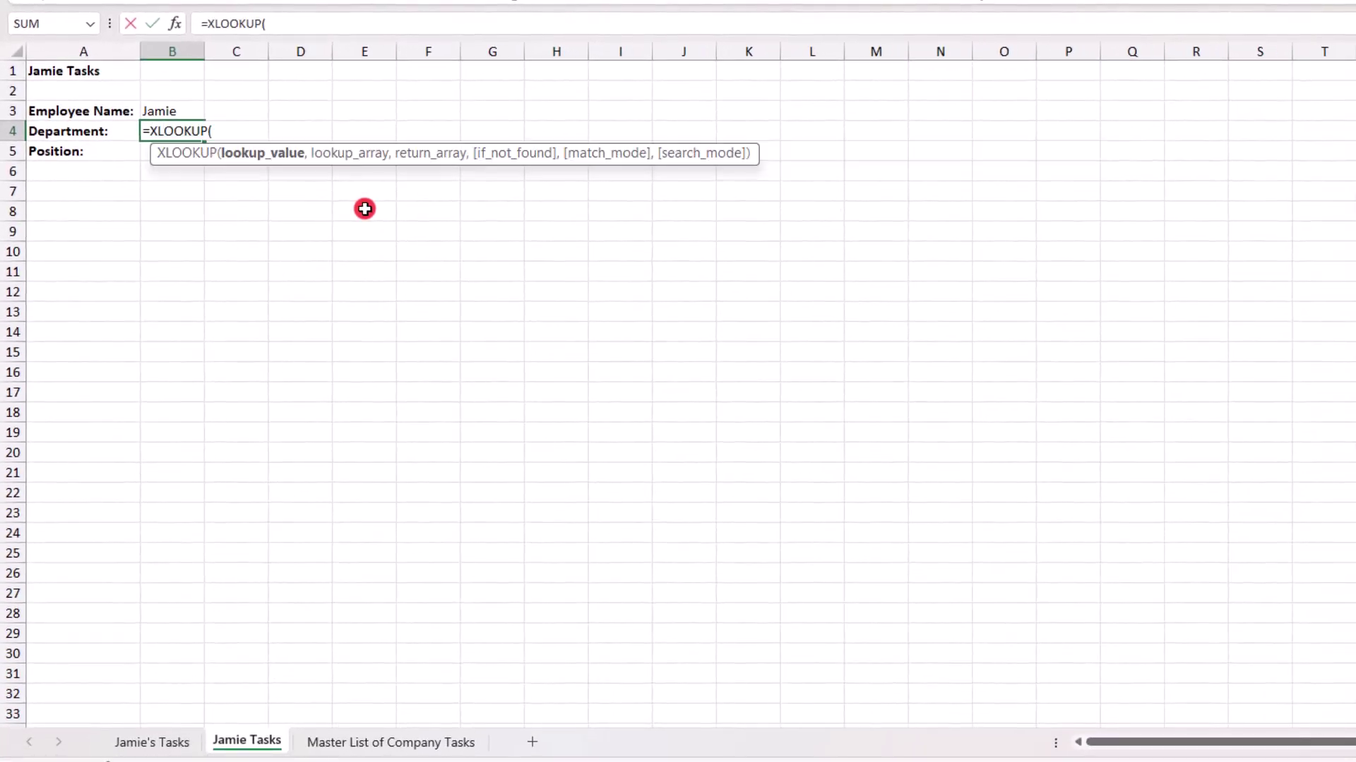
In B4, XLOOKUP Jamie's department (Copywriting Team) from the master list's Employee Name and Department columns.
left_click(185, 112)
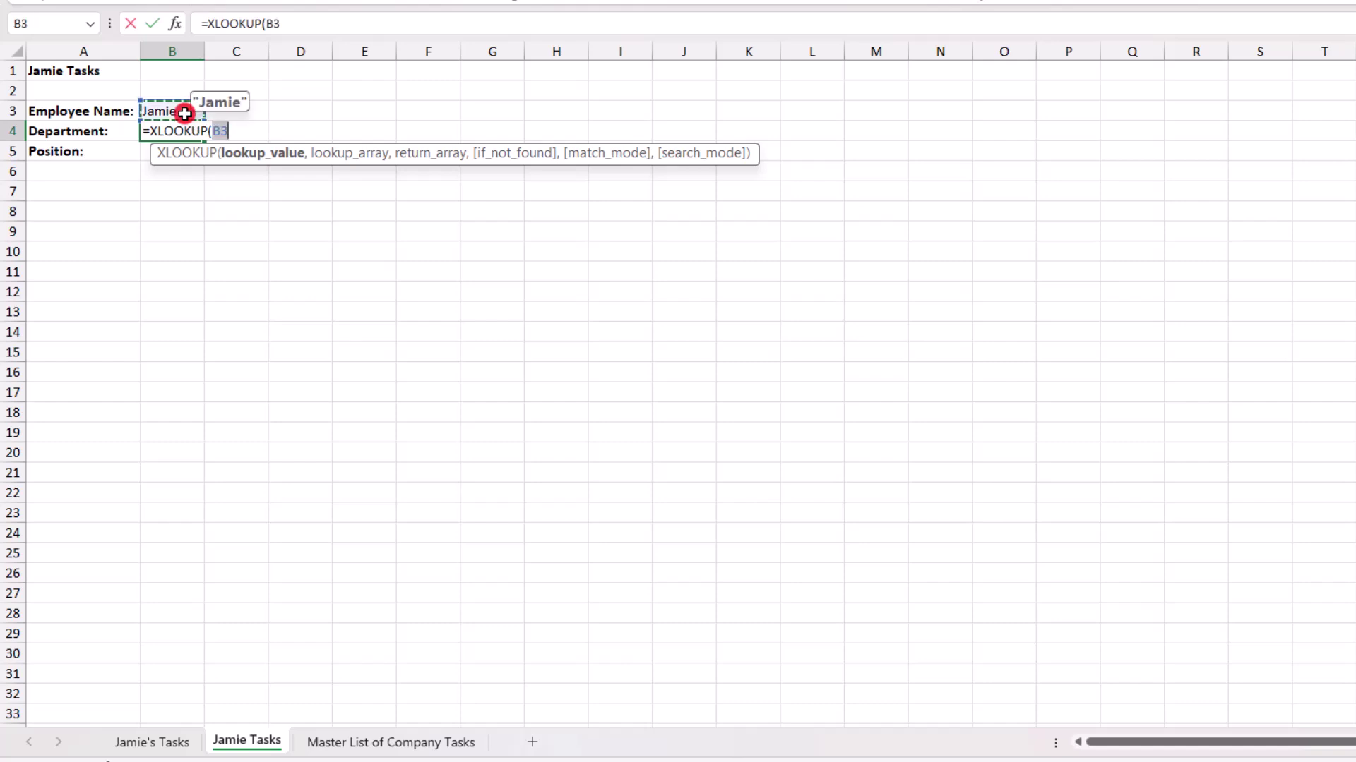
type(",")
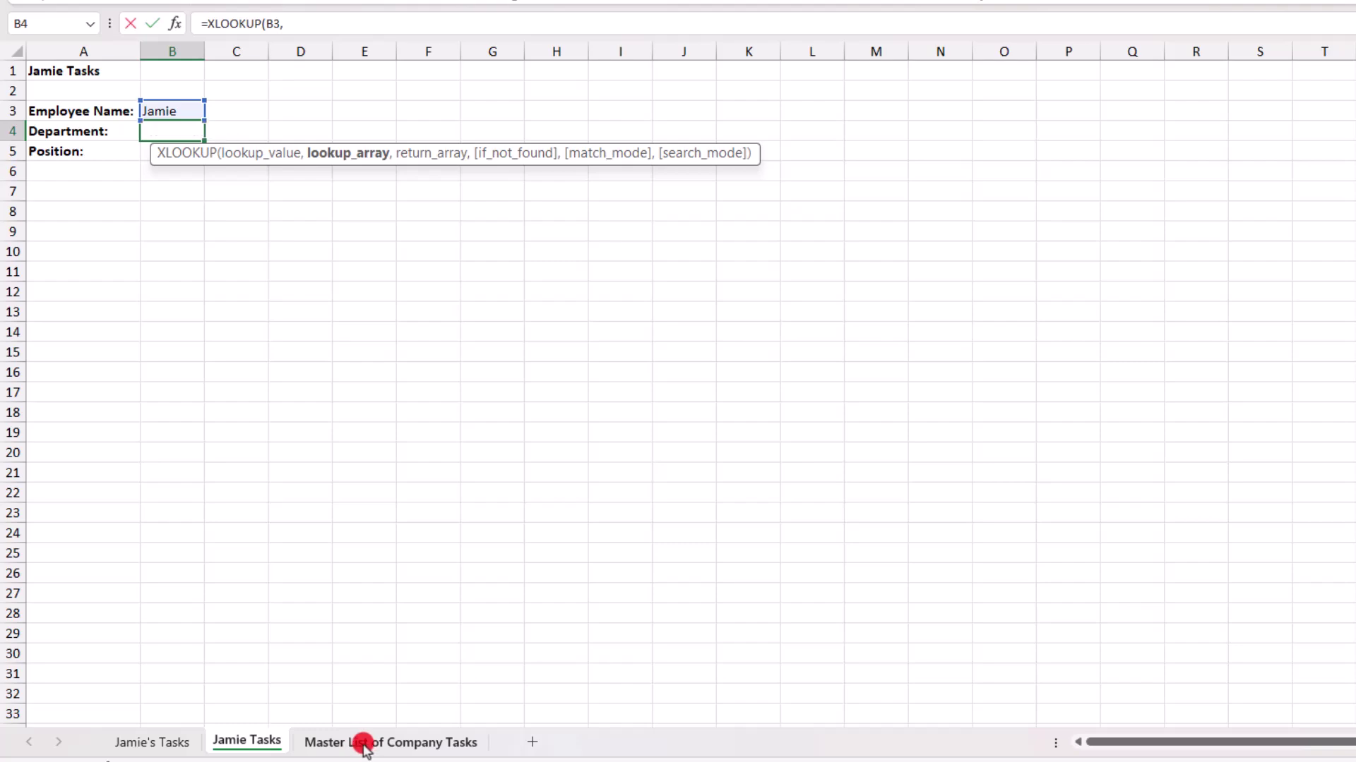
left_click(365, 744)
left_click(99, 91)
left_click_drag(100, 91, 76, 454)
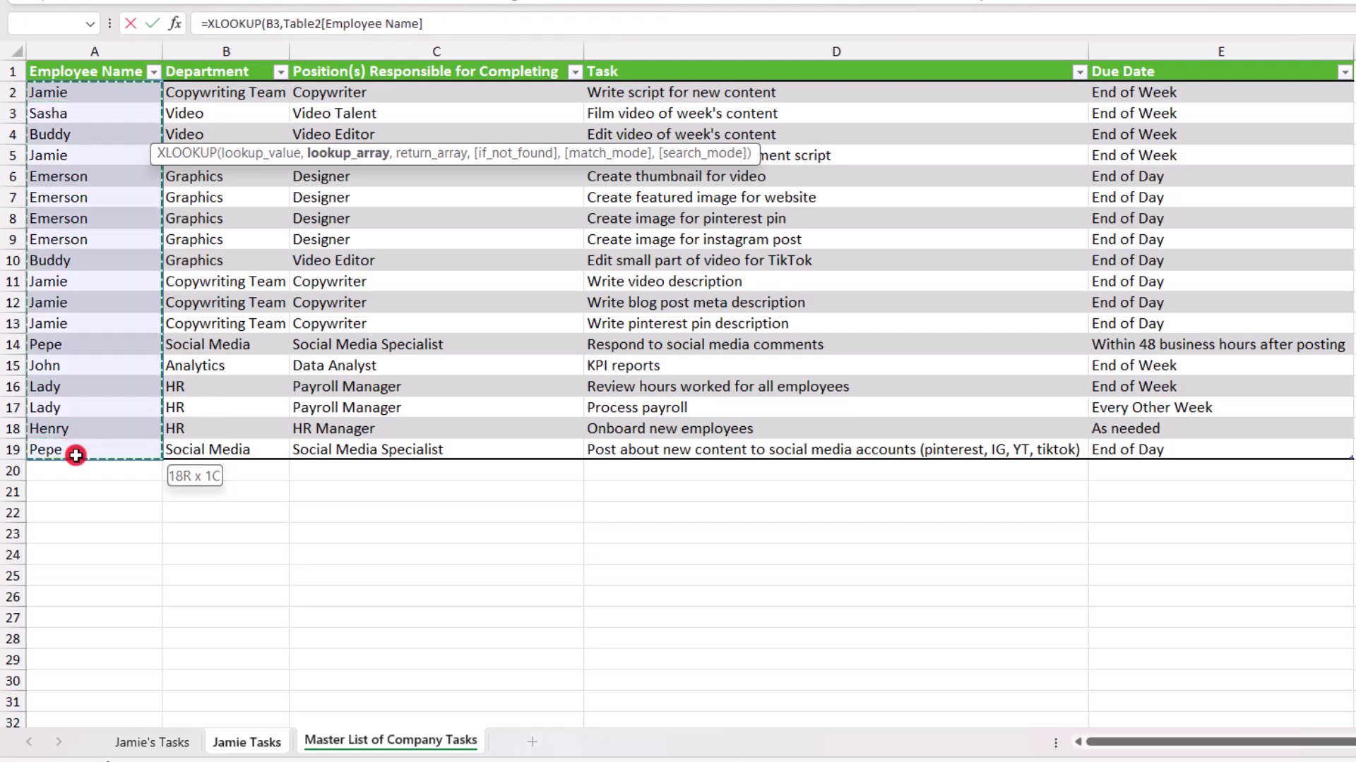
type(",")
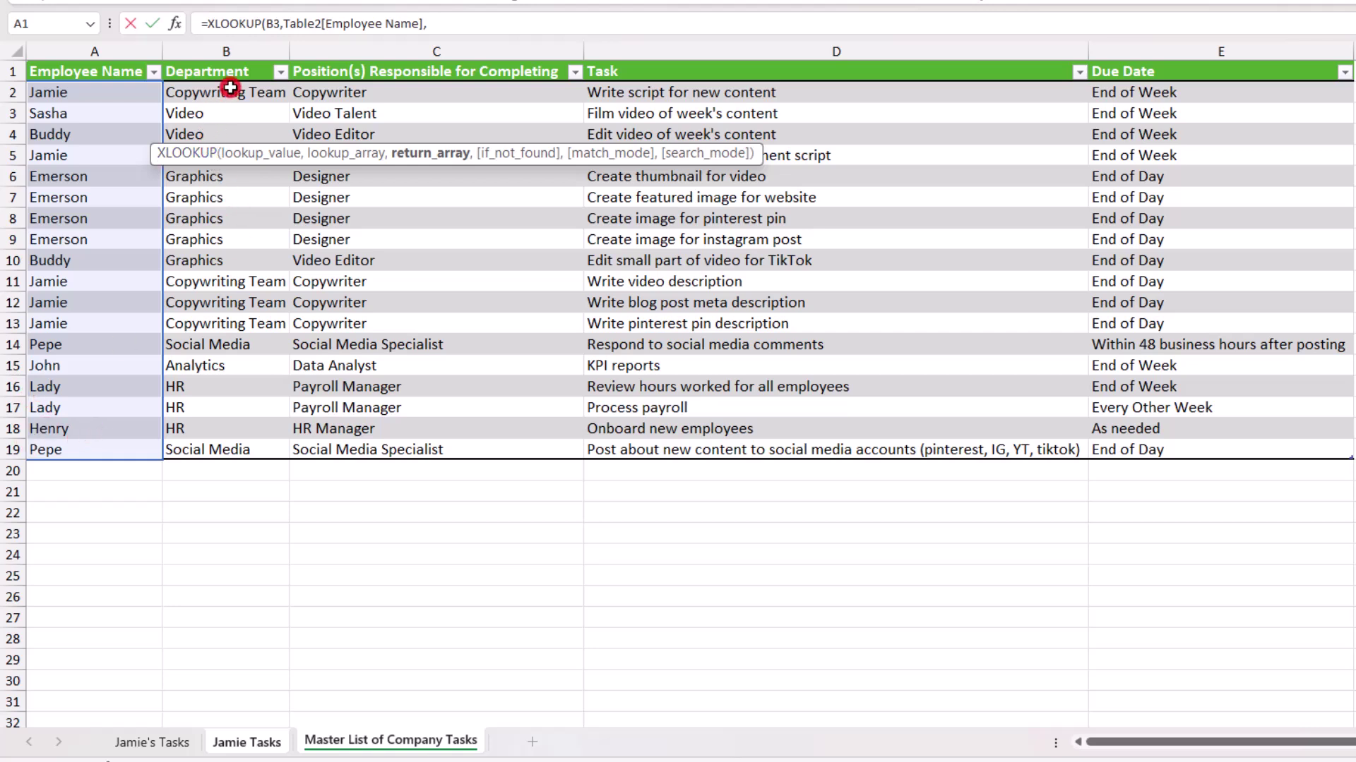
left_click_drag(229, 88, 225, 450)
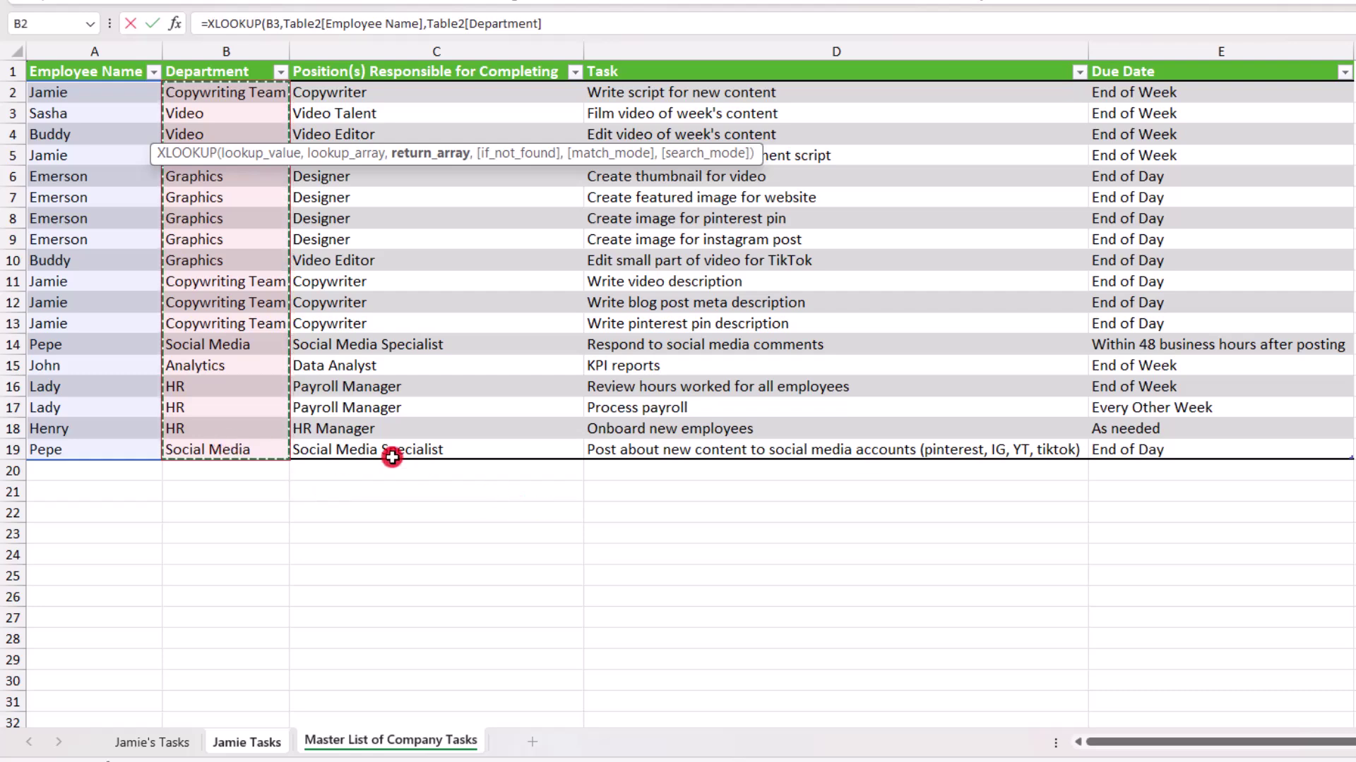
key("Return")
type("=")
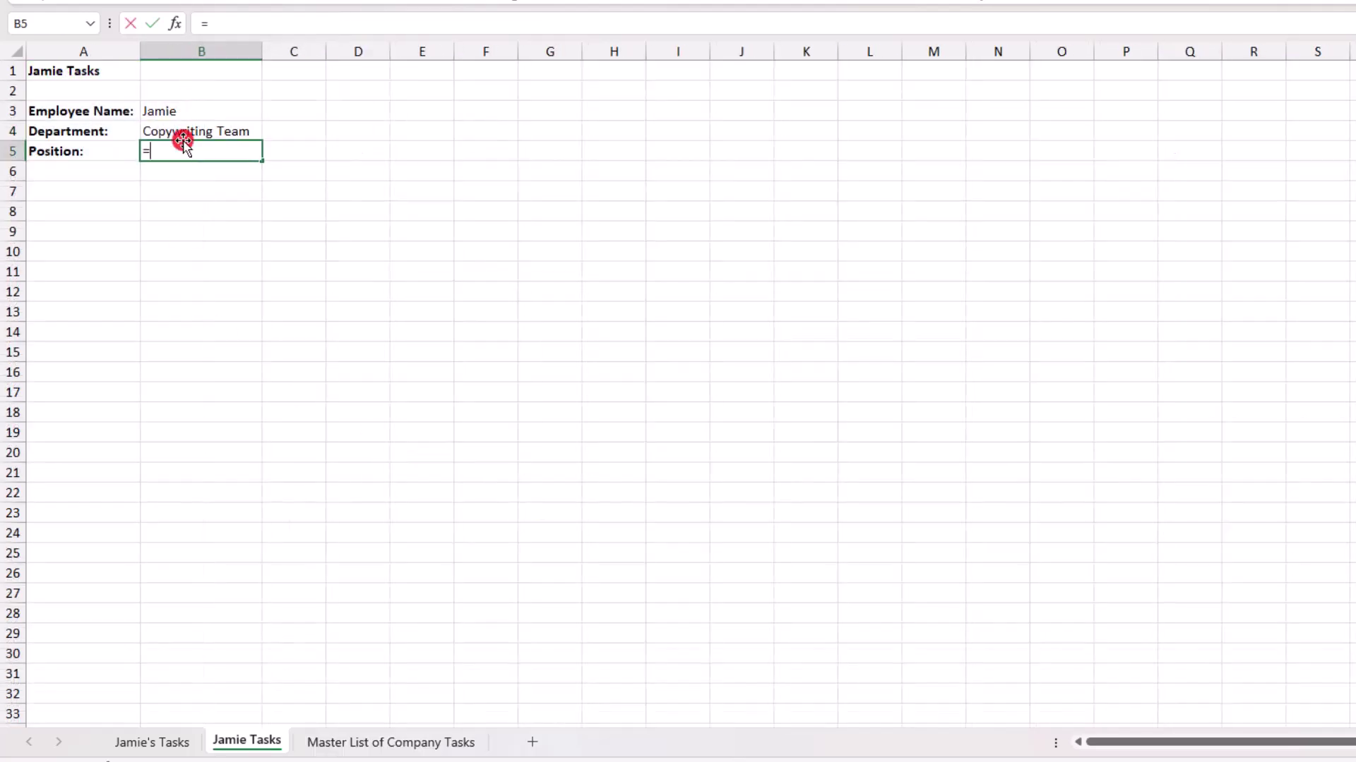
type("xl")
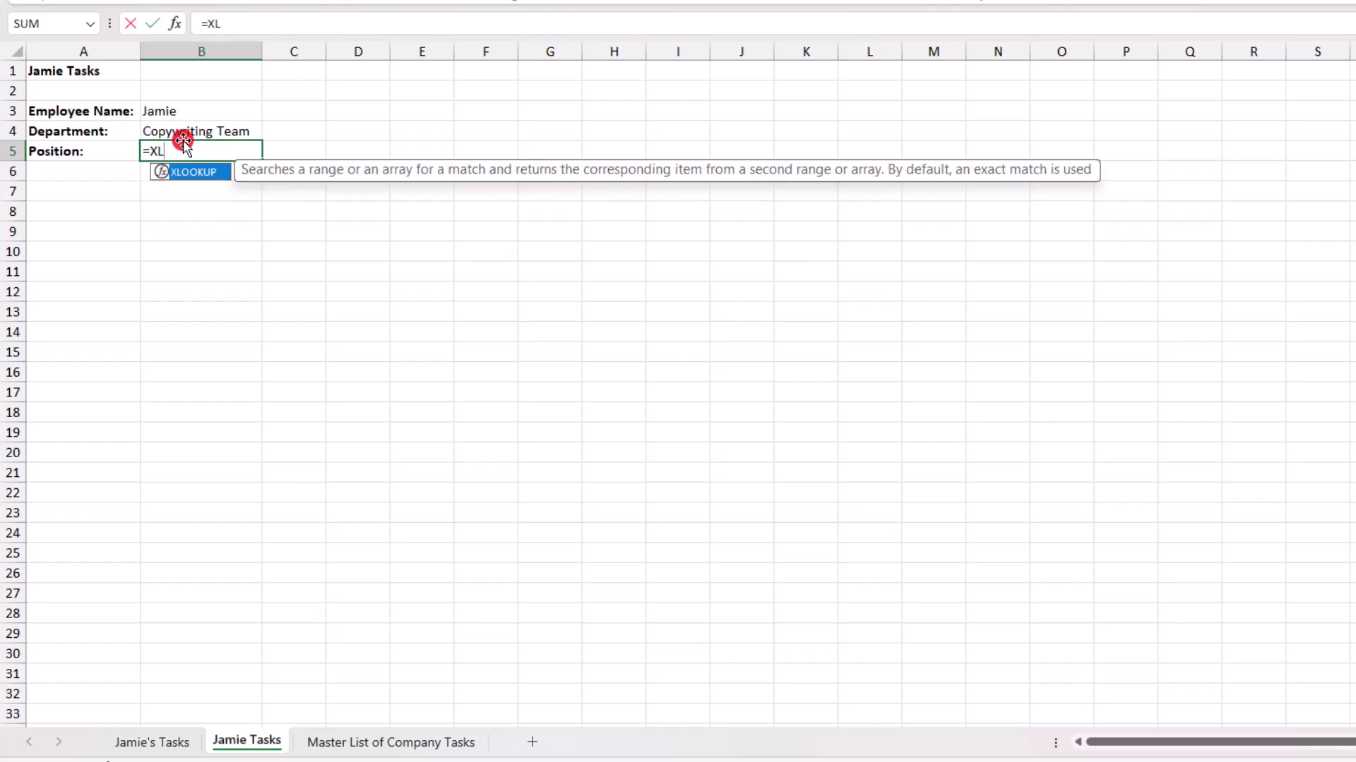
In B5, XLOOKUP Jamie's position (Copywriter) from the master list's Position(s) Responsible for Completing column.
key("Tab")
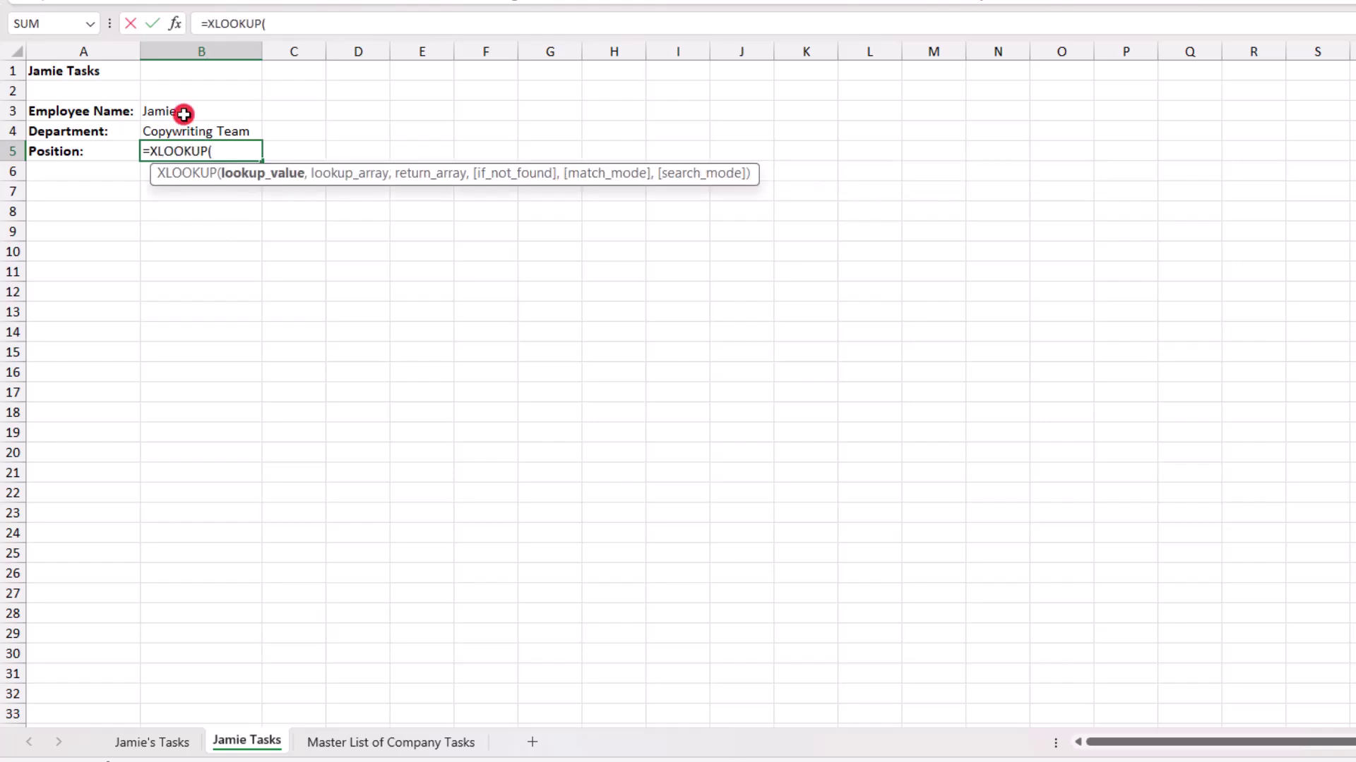
left_click(184, 112)
type(",")
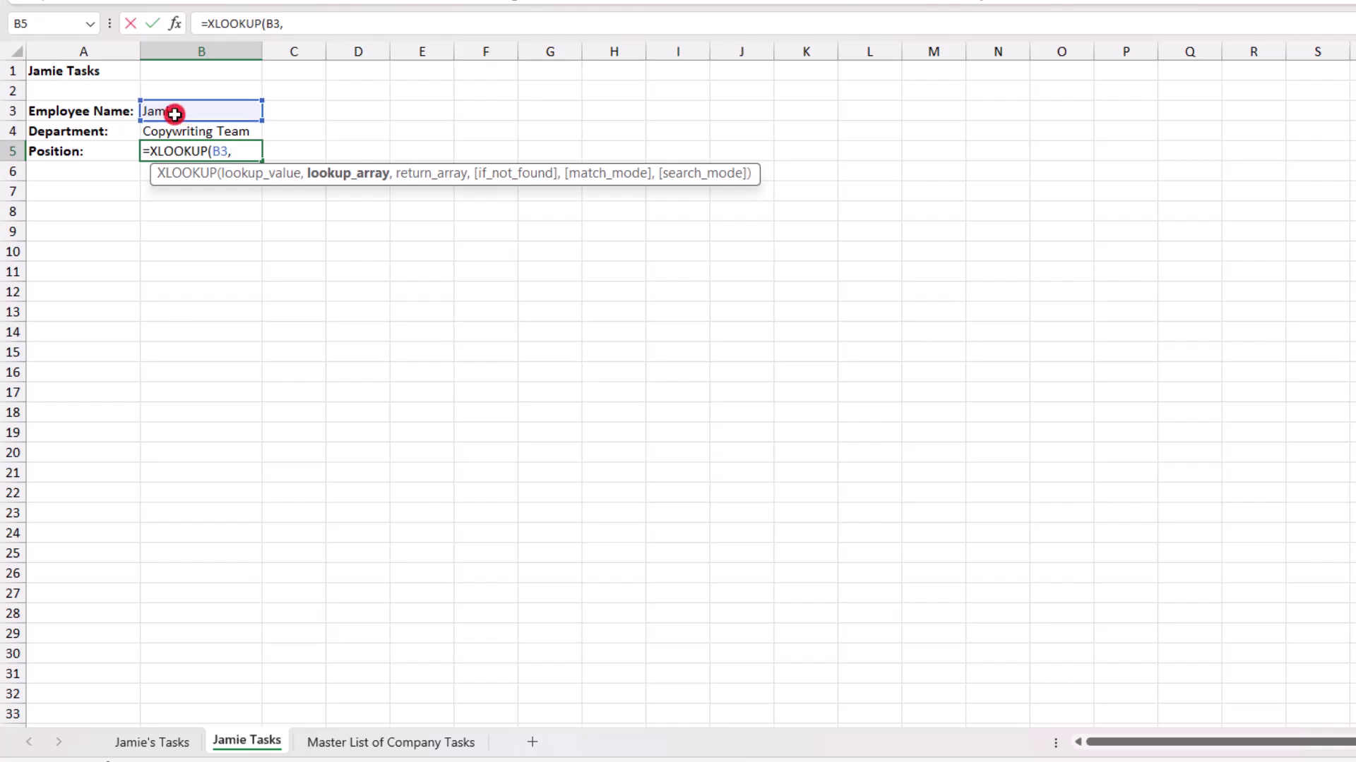
left_click(303, 745)
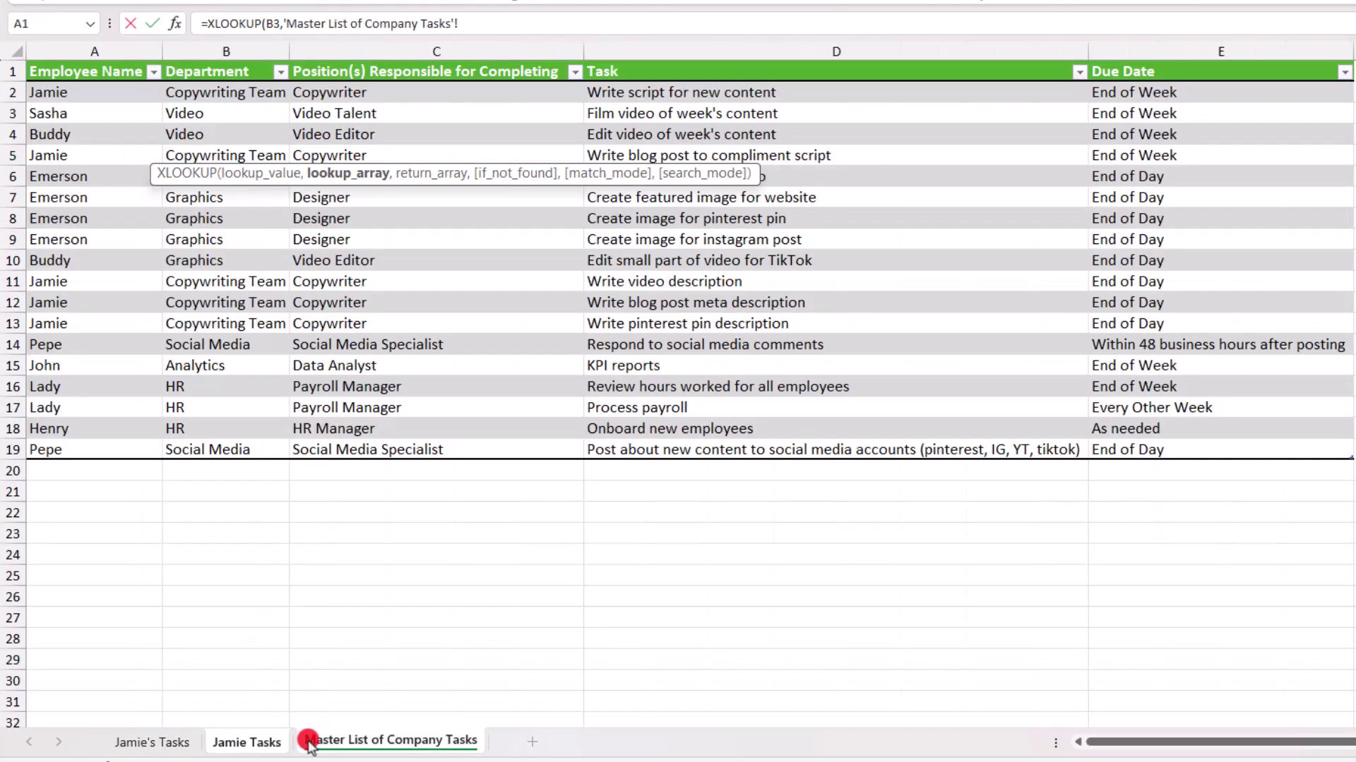
left_click_drag(70, 92, 55, 447)
type(",")
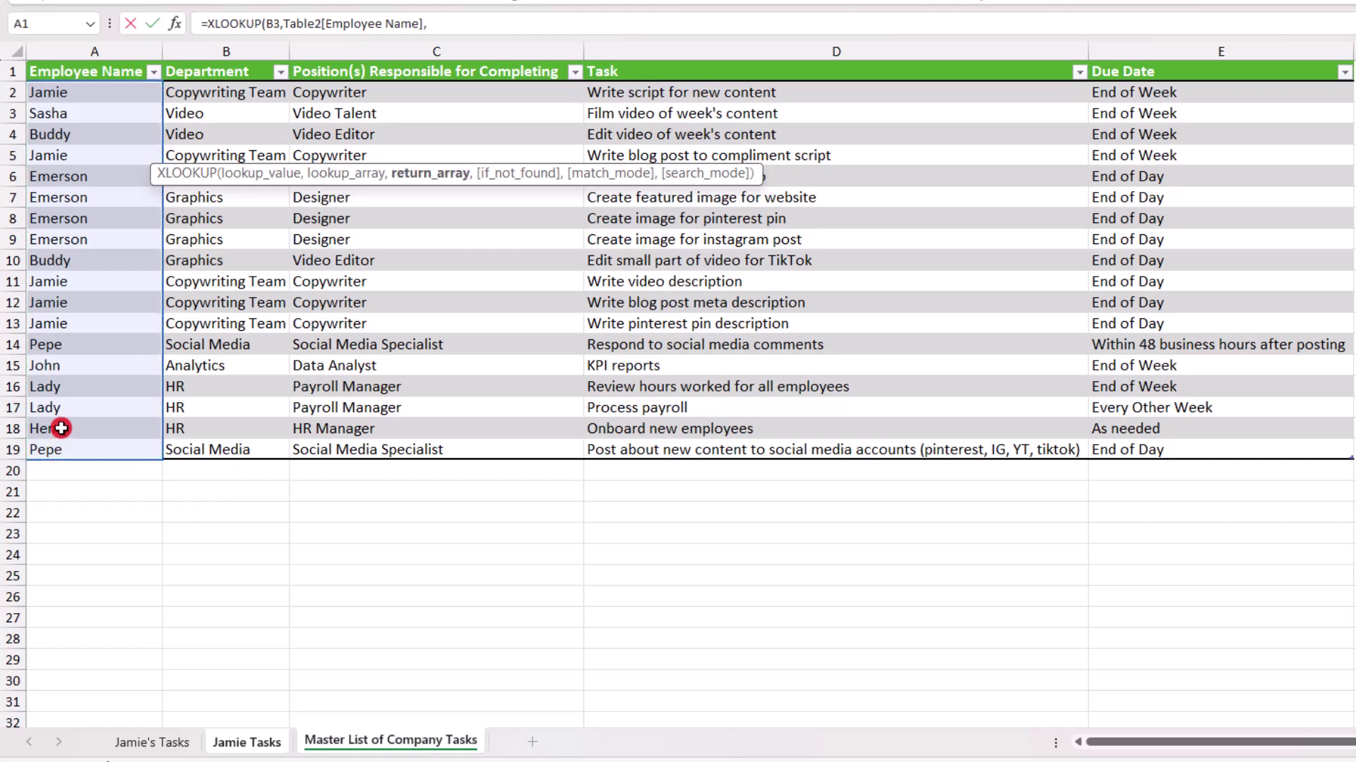
left_click_drag(431, 95, 406, 449)
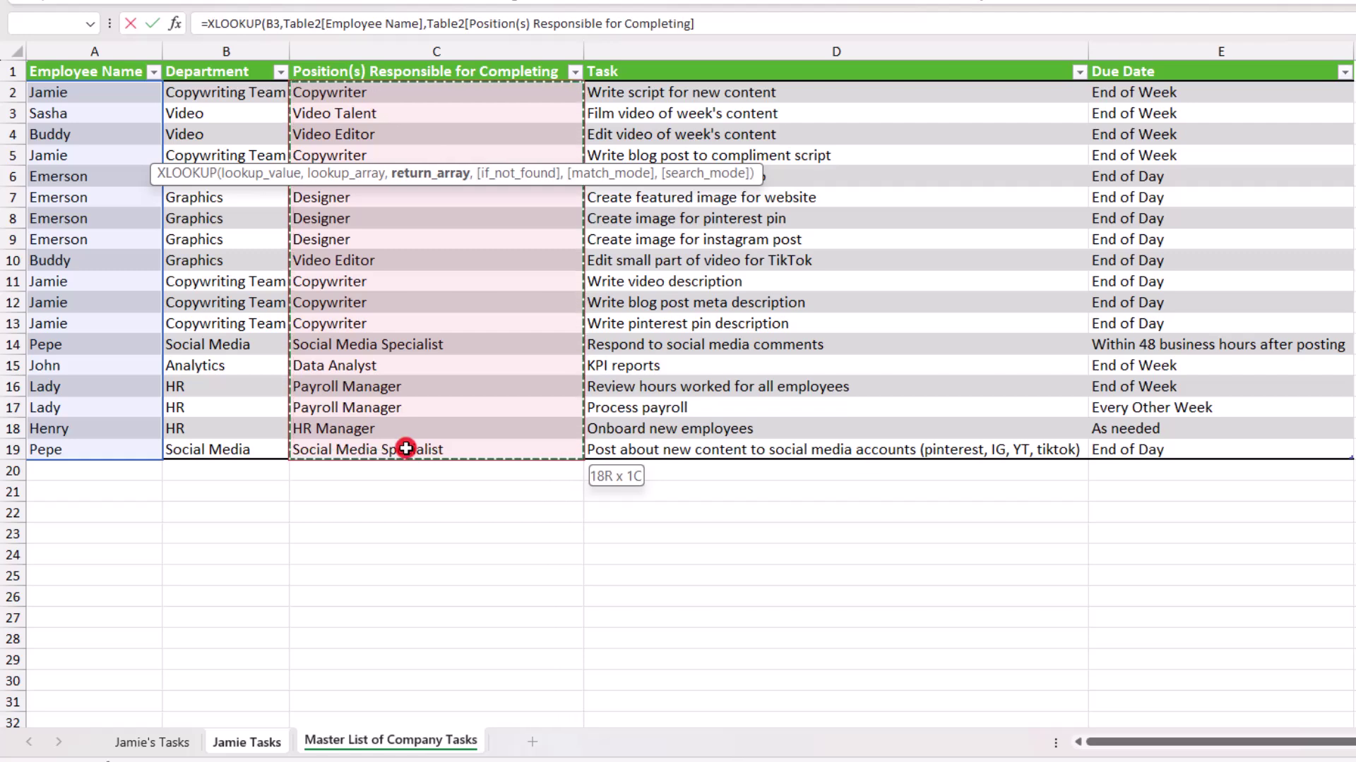
key("Return")
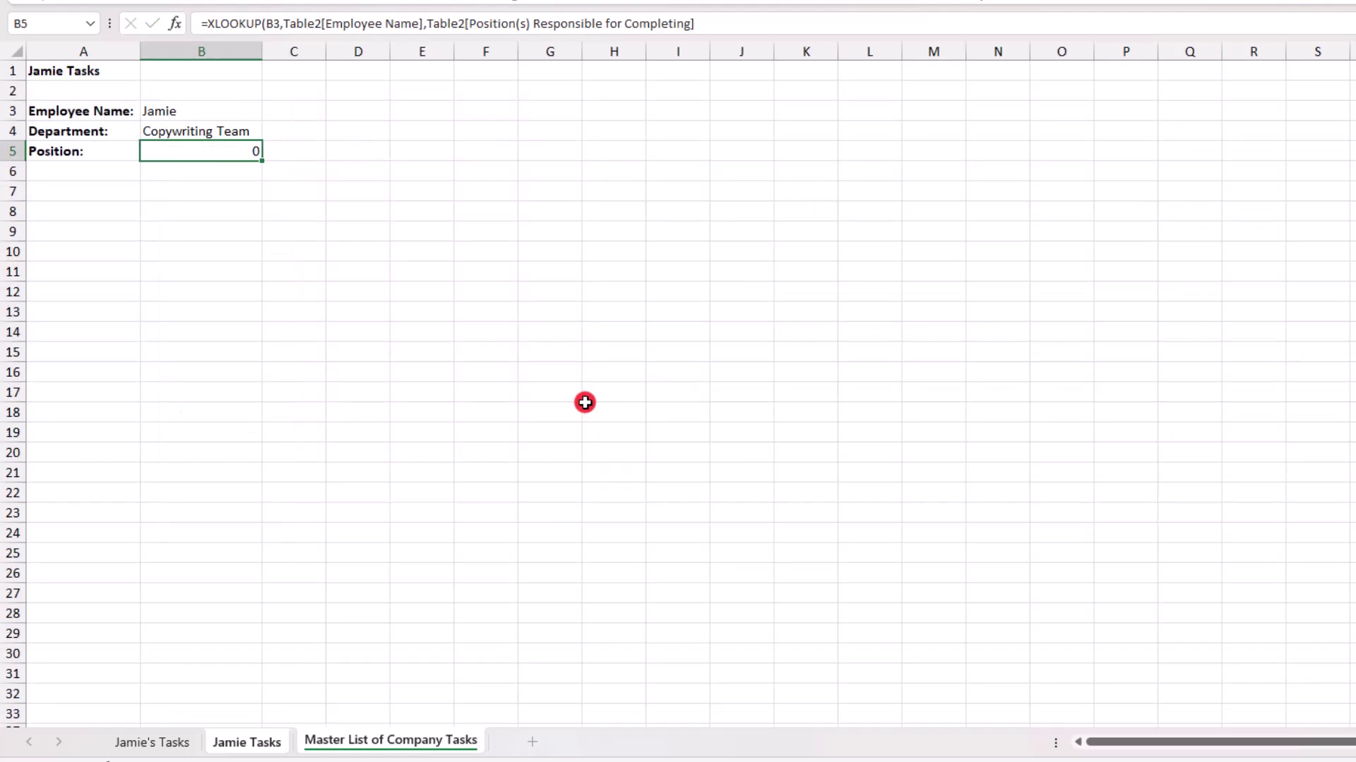
left_click(53, 188)
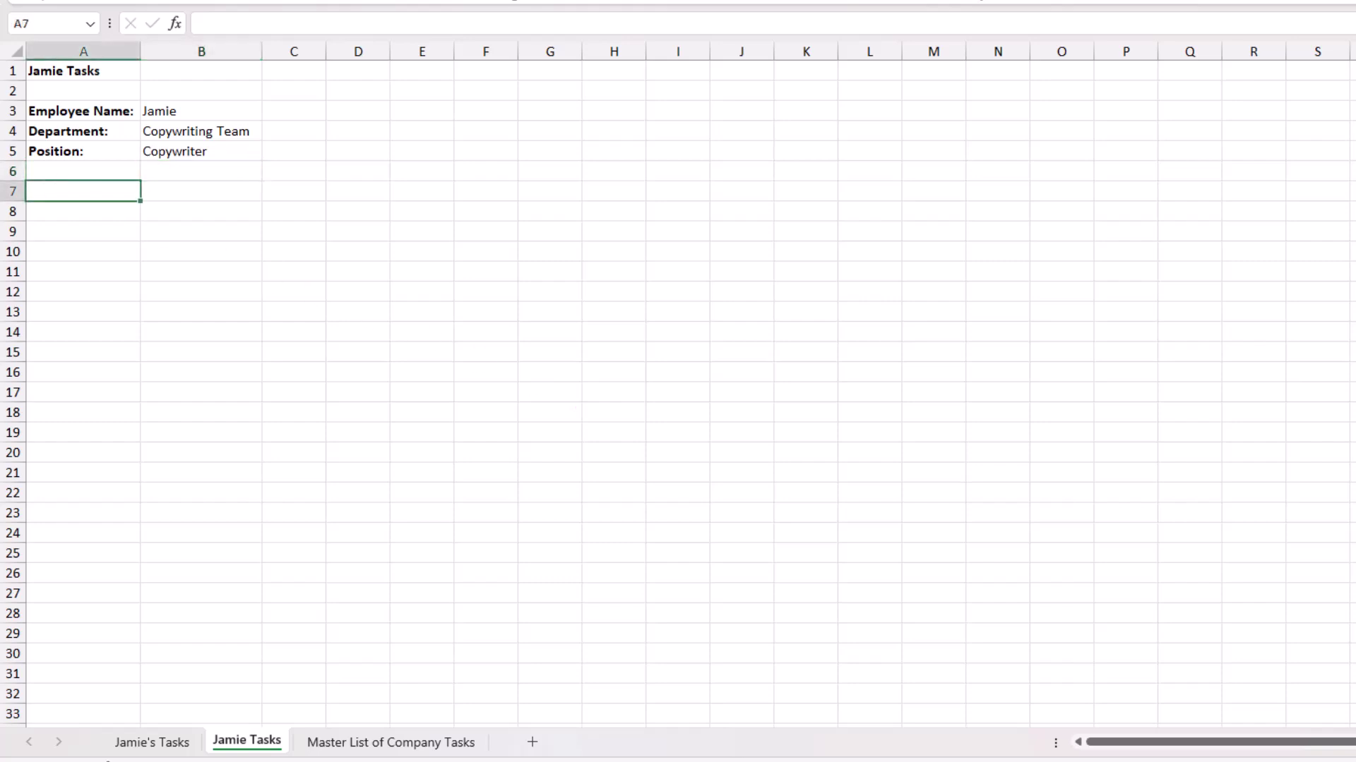
type("TASKS")
Enter the headers TASKS, DUE DATE, COMPLETED (Y/N) and COMMENTS across A7:D7.
key("Tab")
type("DUE")
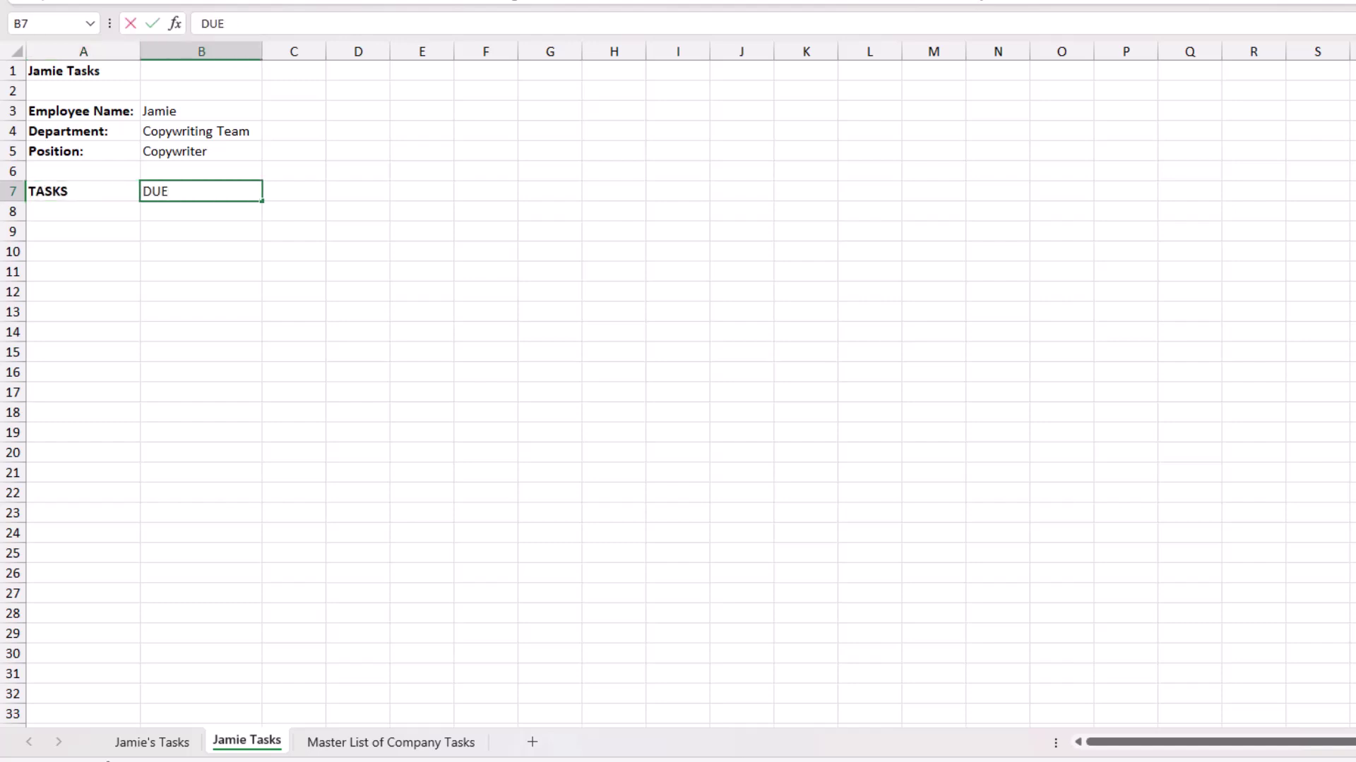
type(" DATE")
key("Tab")
type("COMPLETED ")
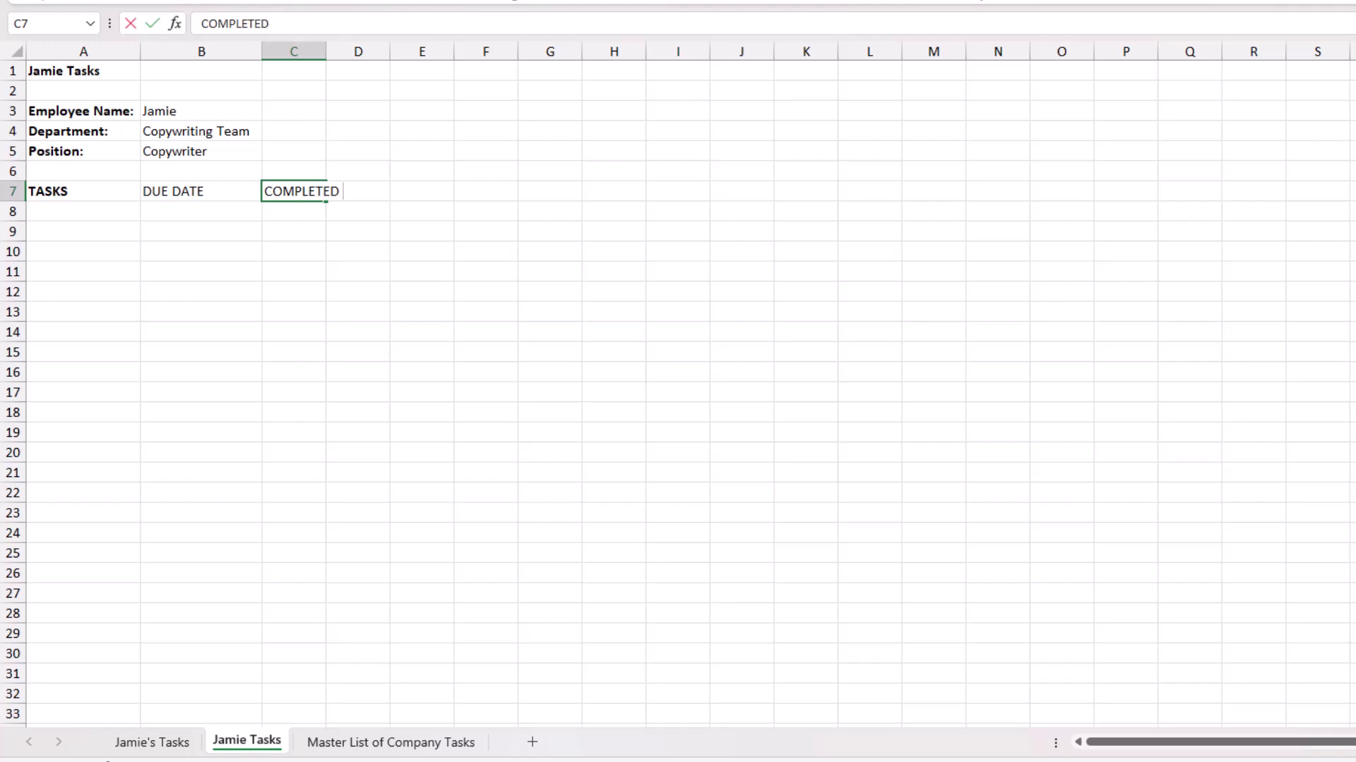
type("(Y/N")
key("Tab")
type("COMMENTS")
key("Return")
Bold the B7:D7 headers and AutoFit the columns to fit all four headers.
left_click_drag(131, 51, 430, 42)
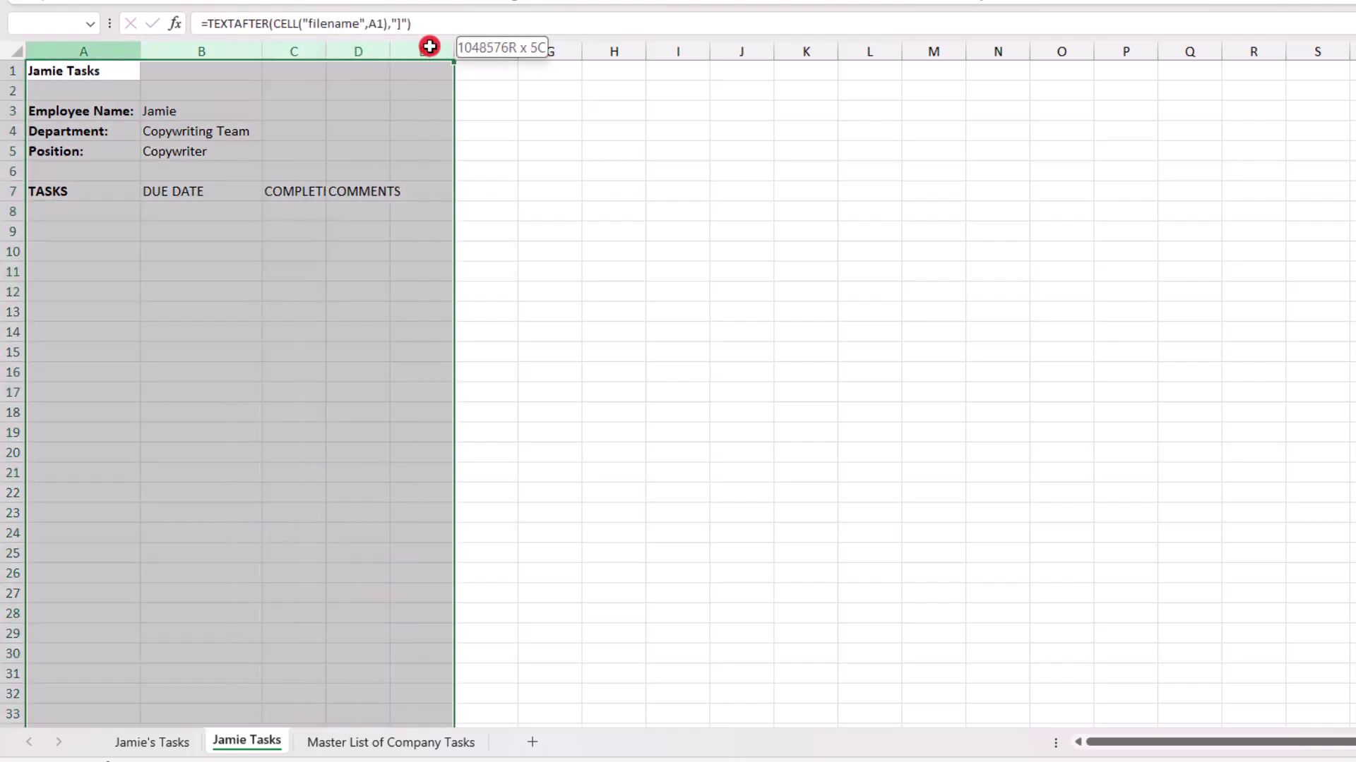
double_click(393, 52)
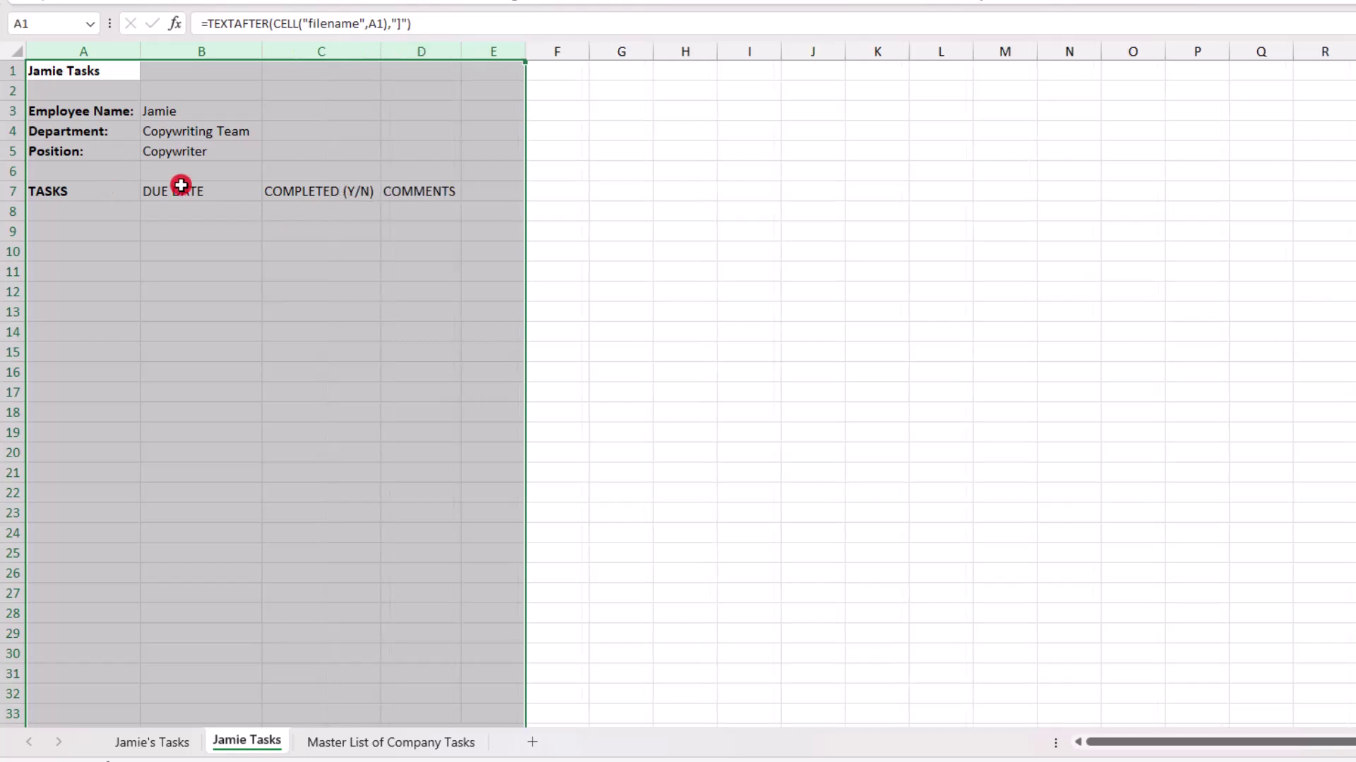
left_click_drag(180, 187, 408, 188)
key("ctrl+b")
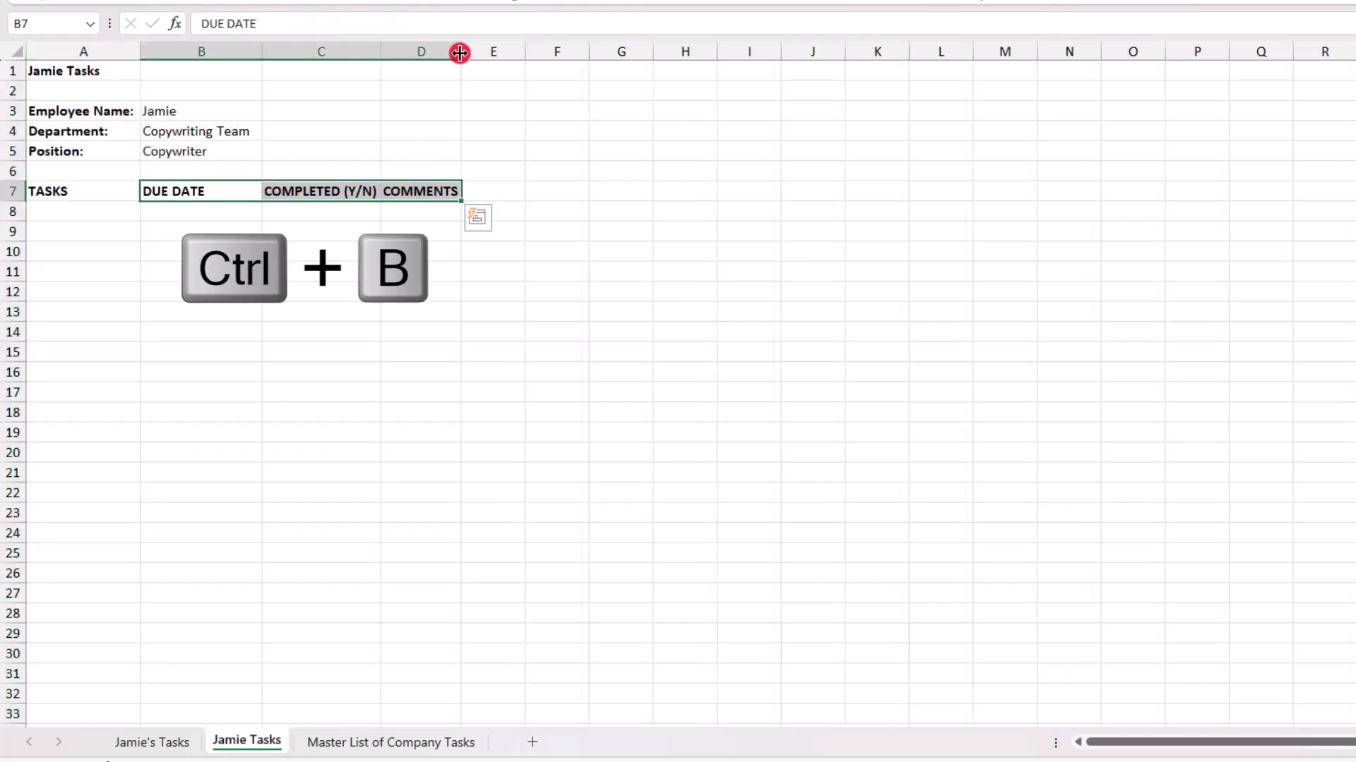
left_click_drag(343, 48, 424, 54)
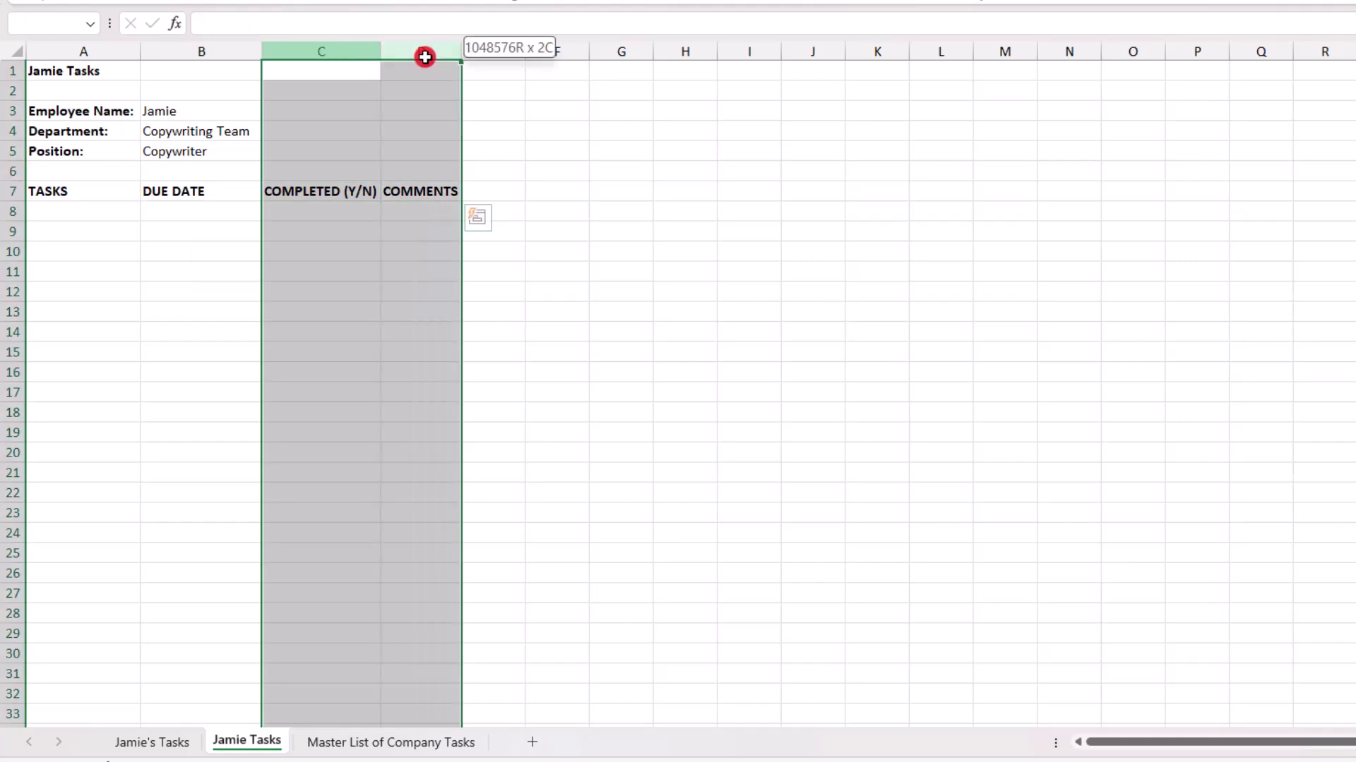
double_click(378, 48)
left_click(107, 212)
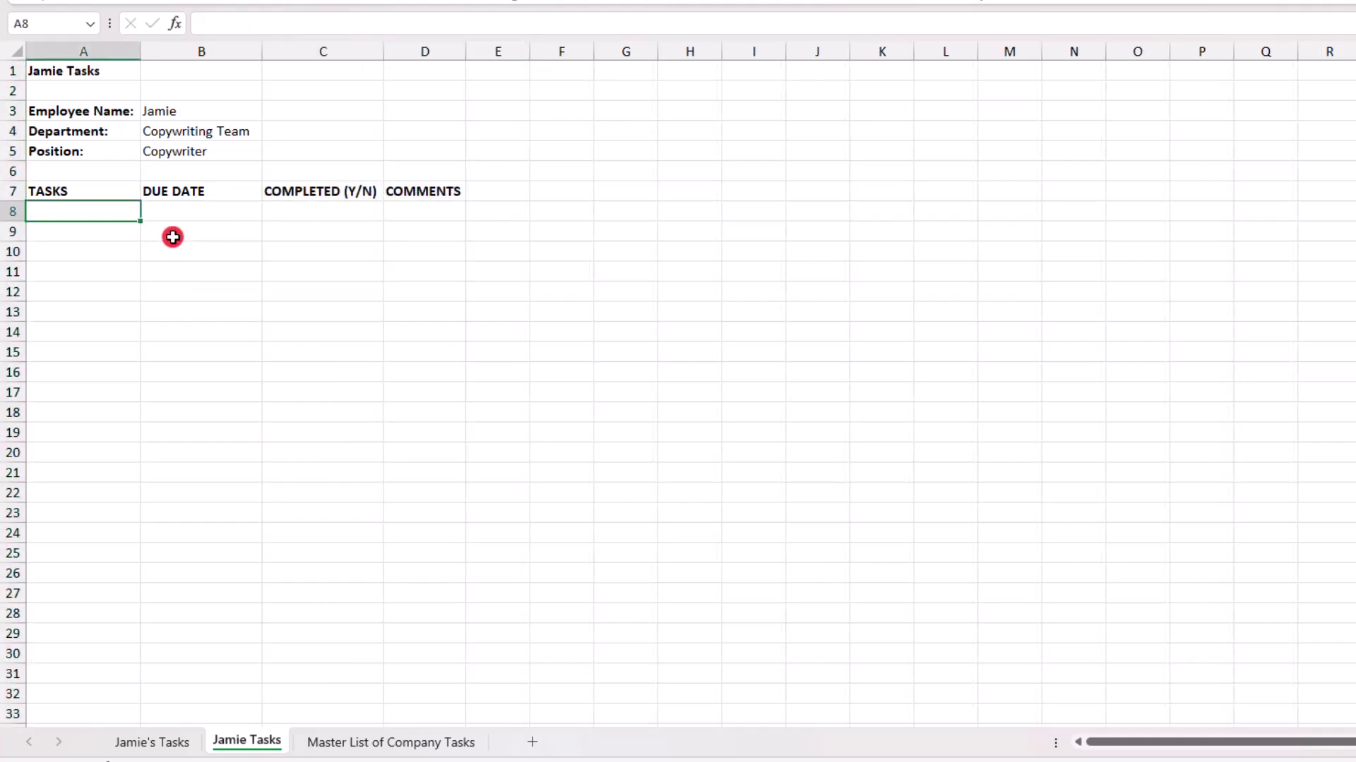
type("=FILTER")
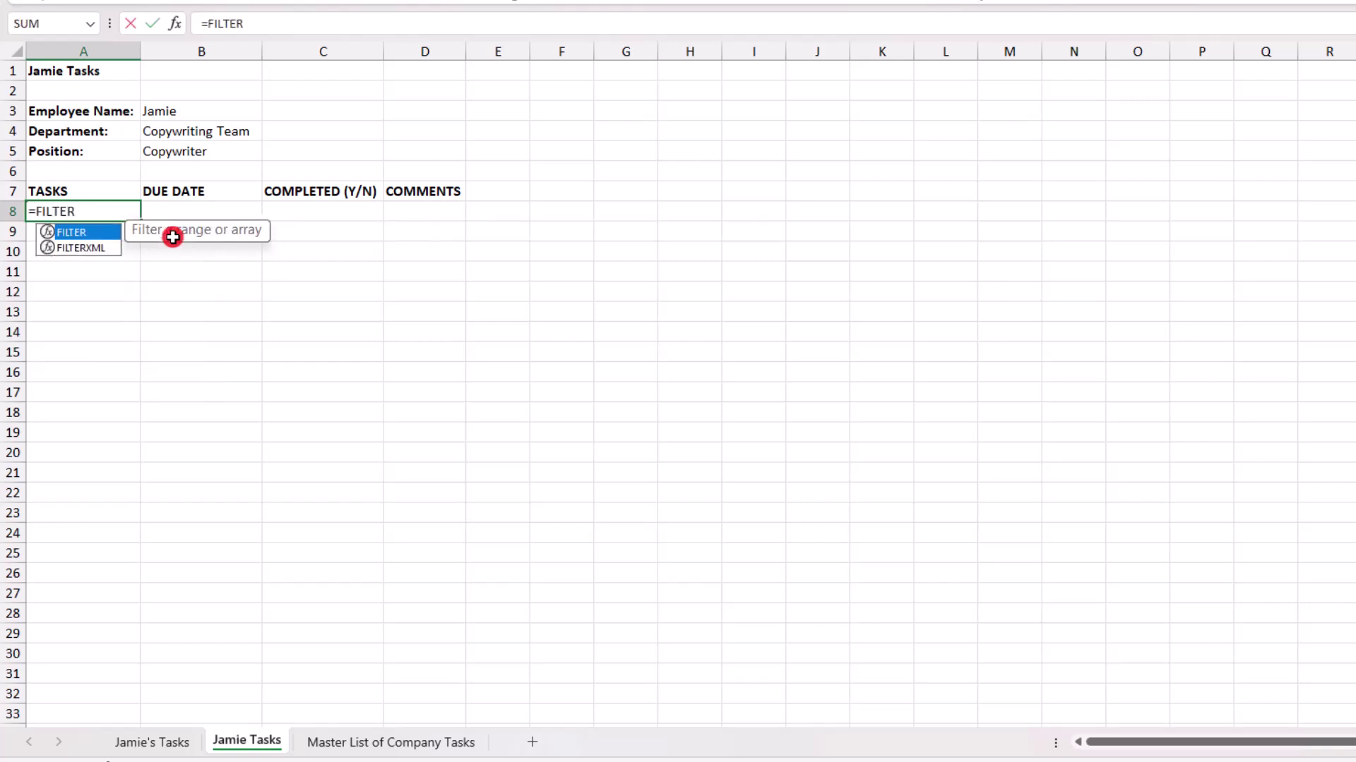
type("(")
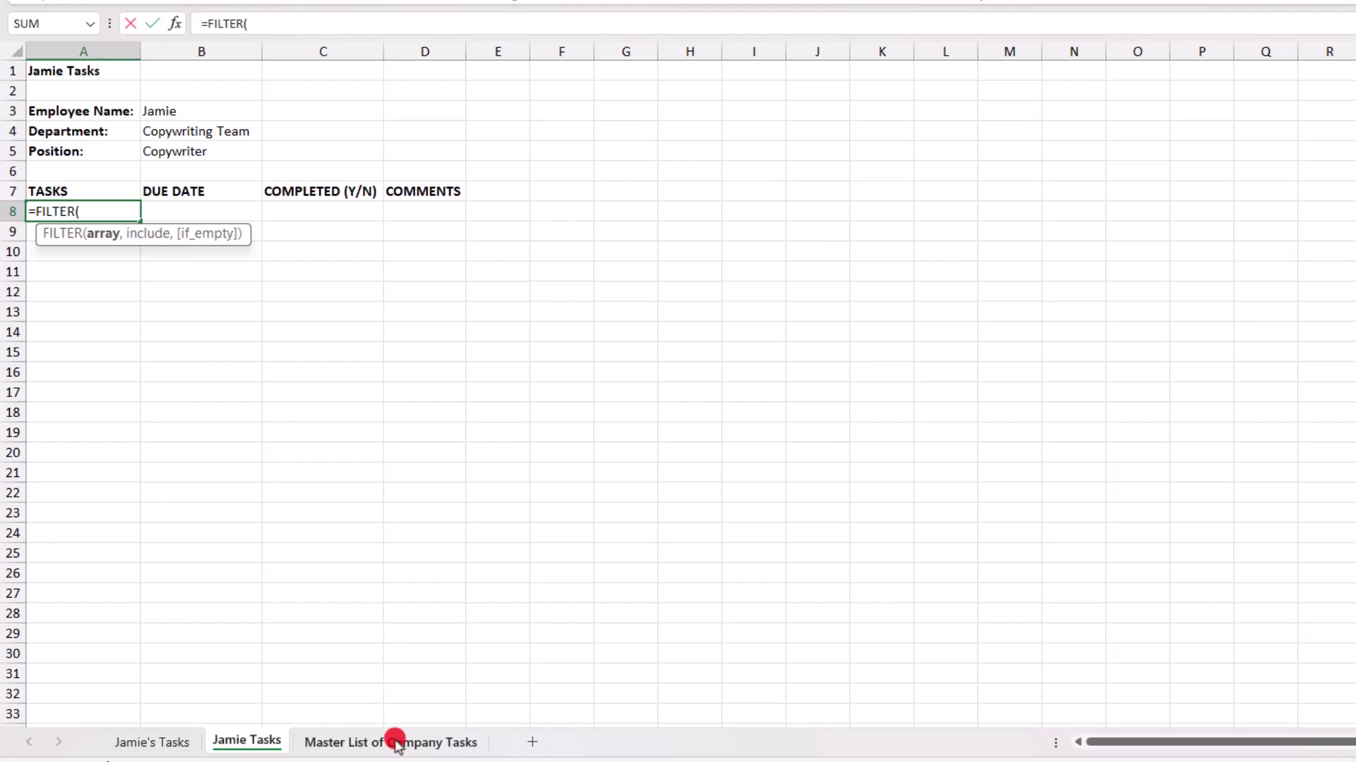
In A8, build =FILTER(Table2[Task],Table2[Employee Name]='Jamie Tasks'!B3," ") to list Jamie's tasks.
left_click(392, 741)
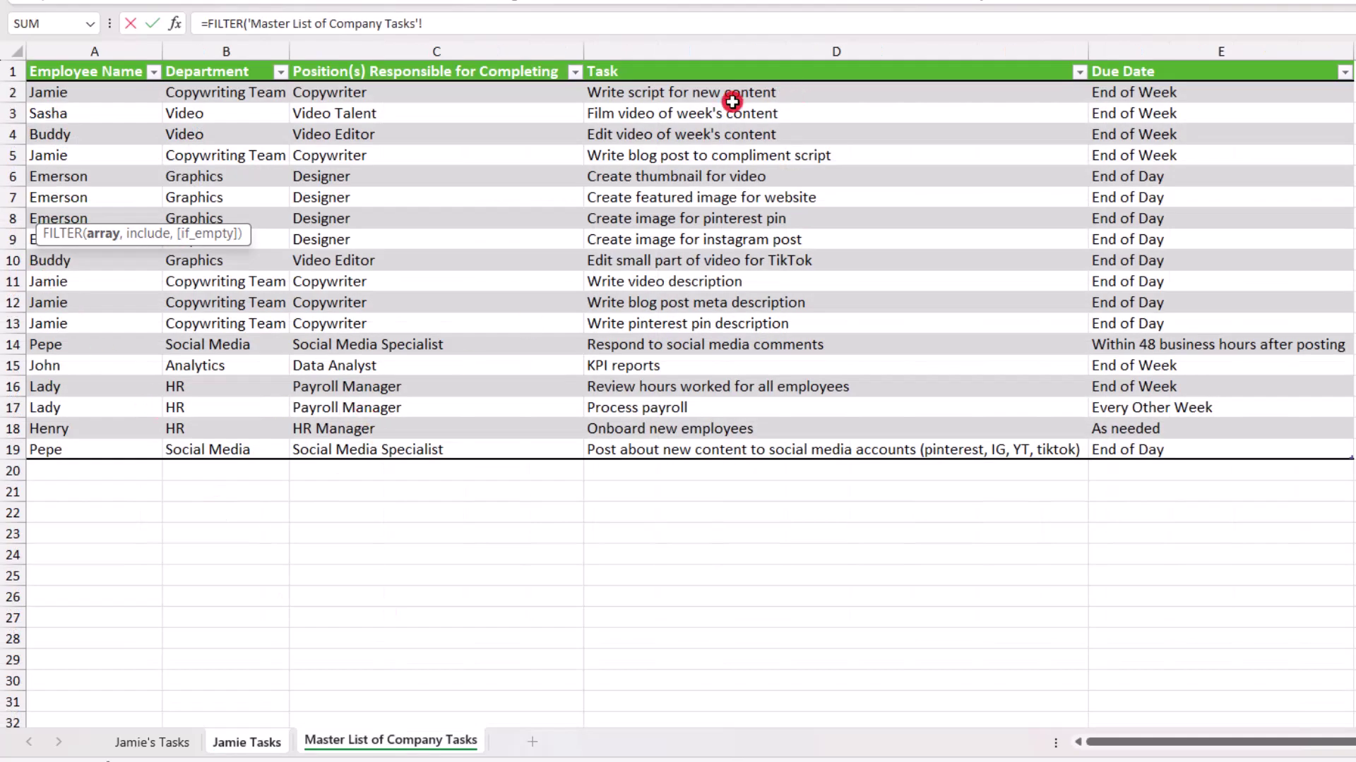
left_click_drag(659, 90, 655, 448)
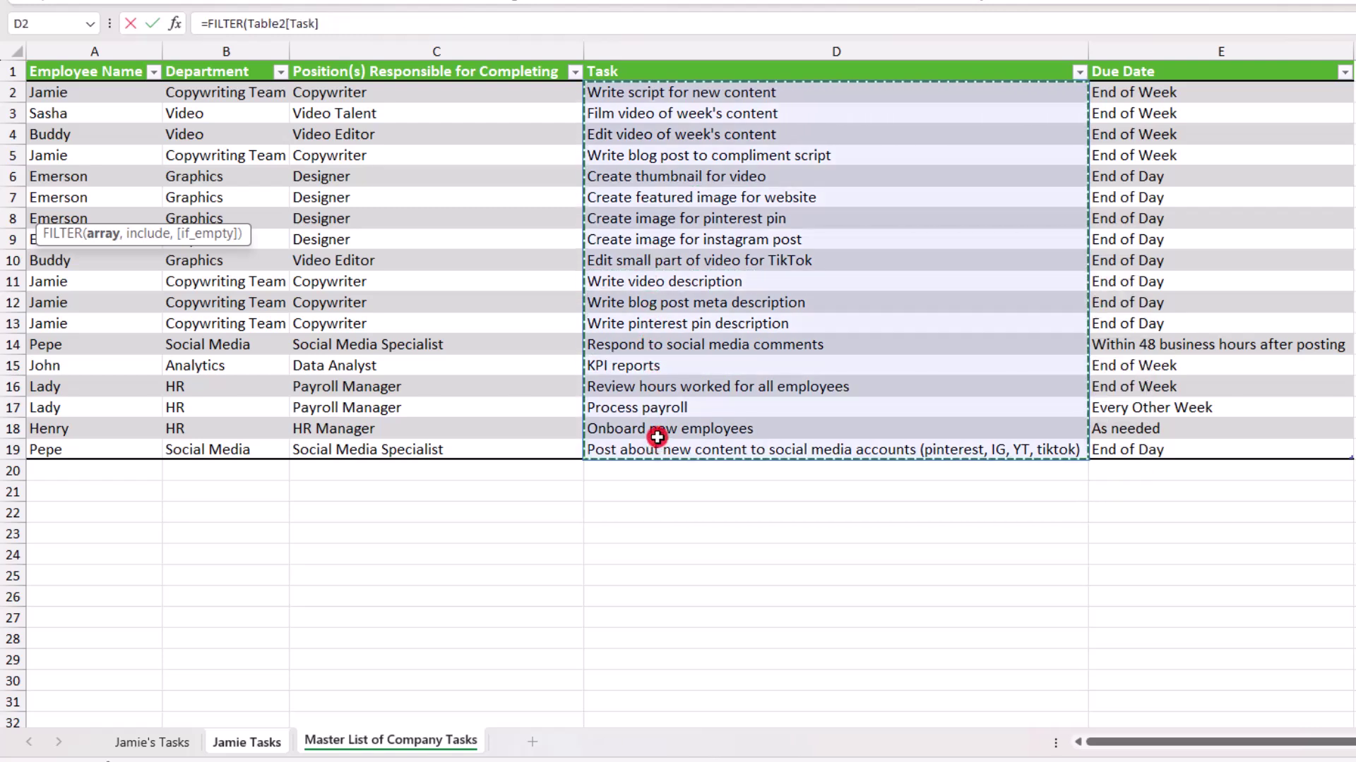
type(",")
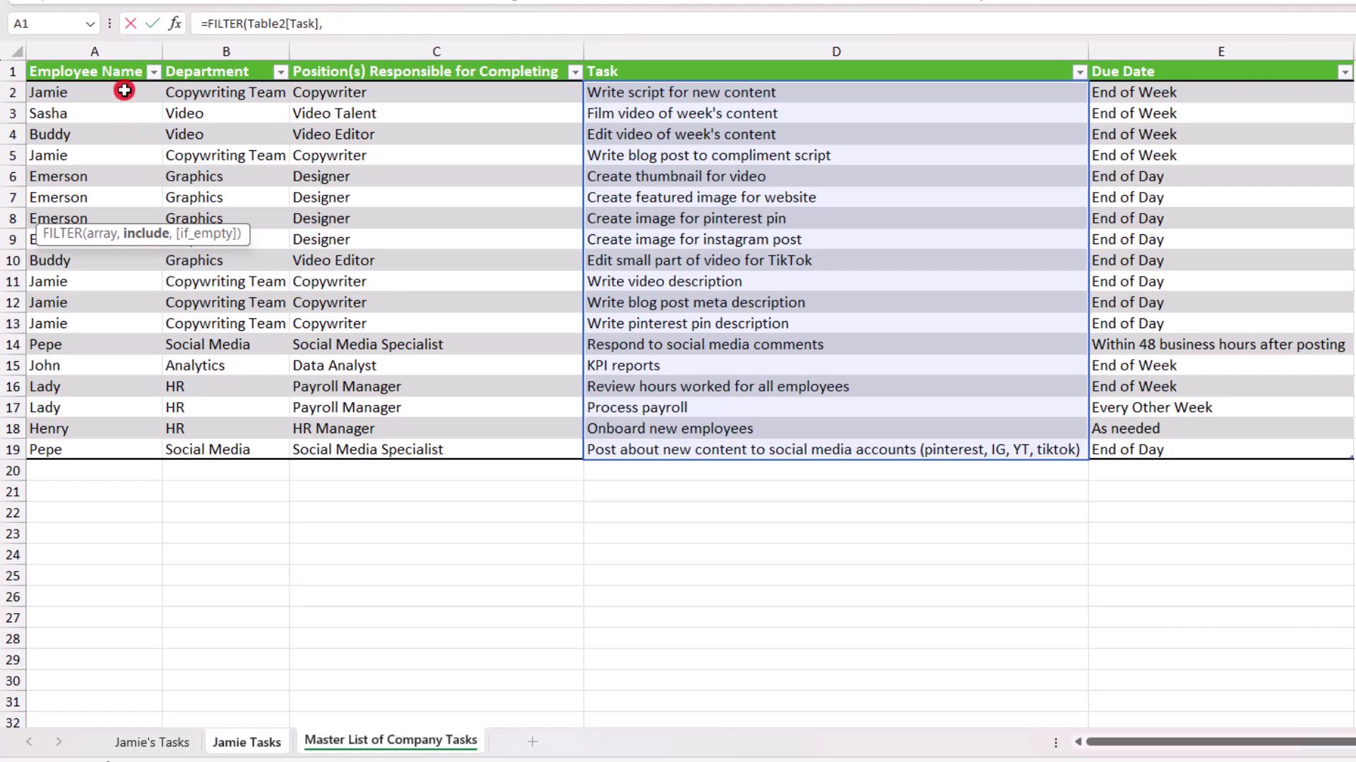
mouse_move(124, 91)
left_mouse_down()
mouse_move(107, 198)
mouse_move(107, 443)
left_mouse_up()
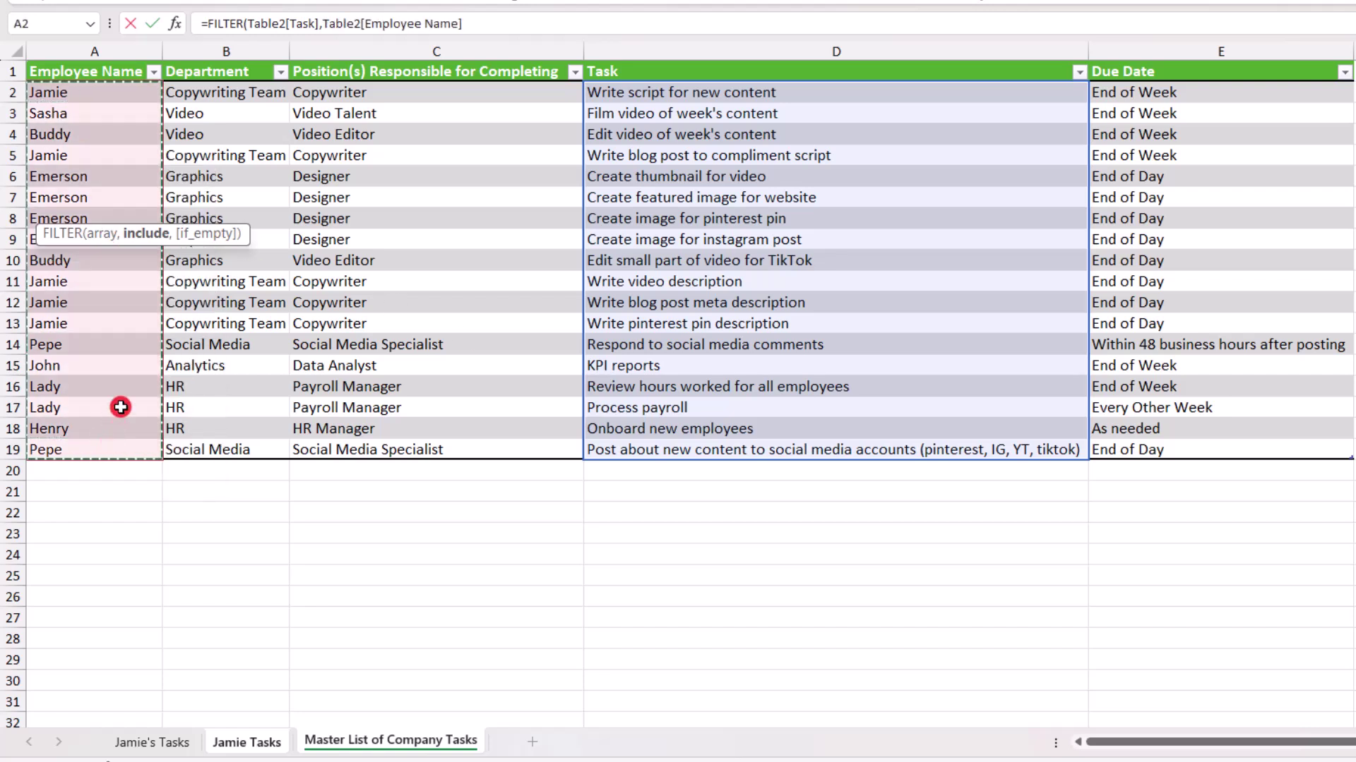
type("=")
left_click(258, 740)
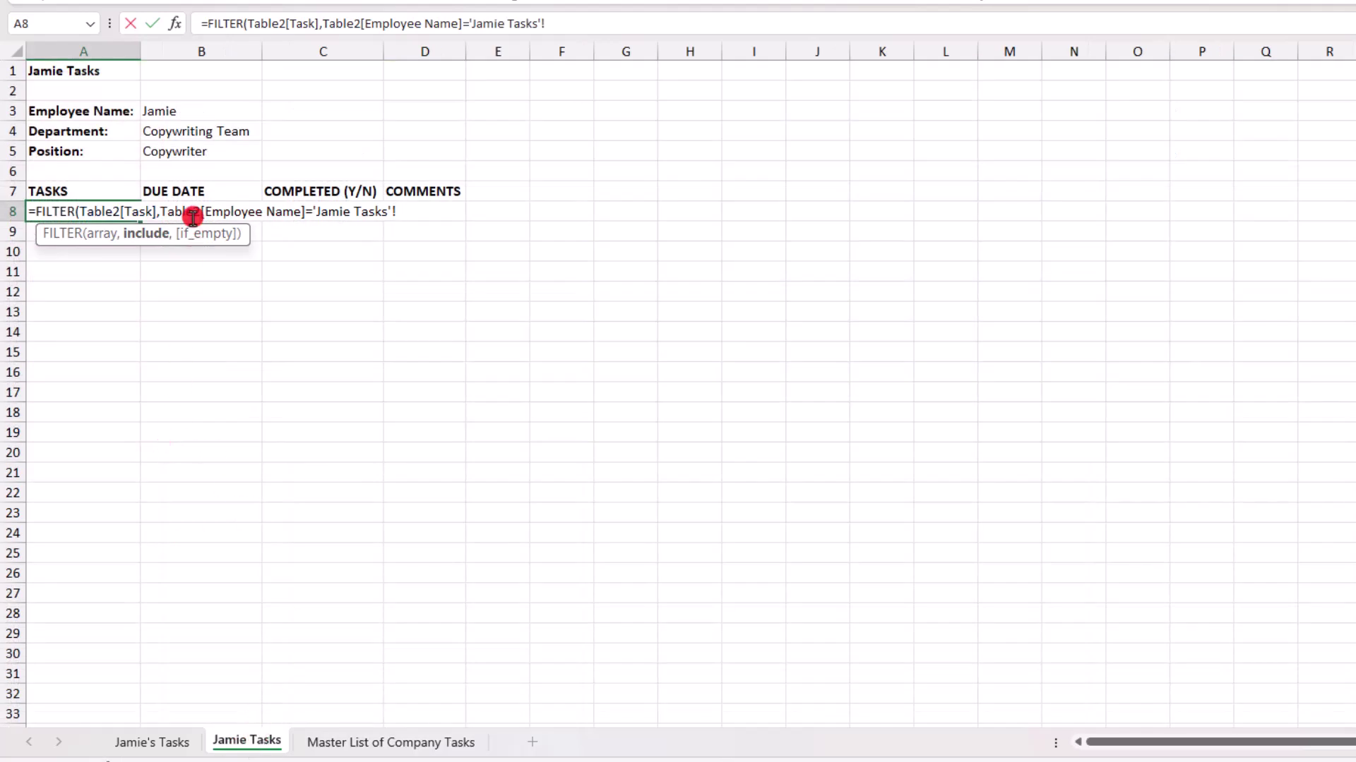
left_click(172, 106)
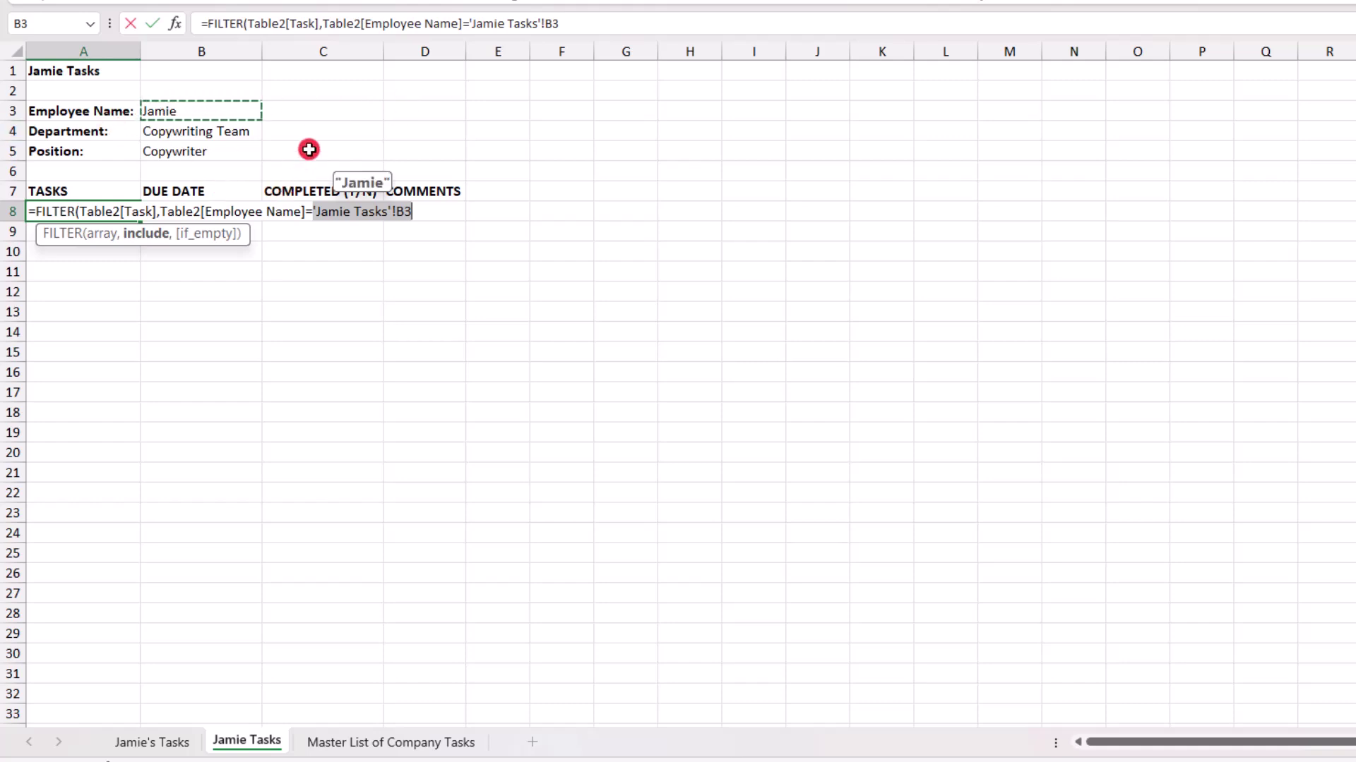
type(",")
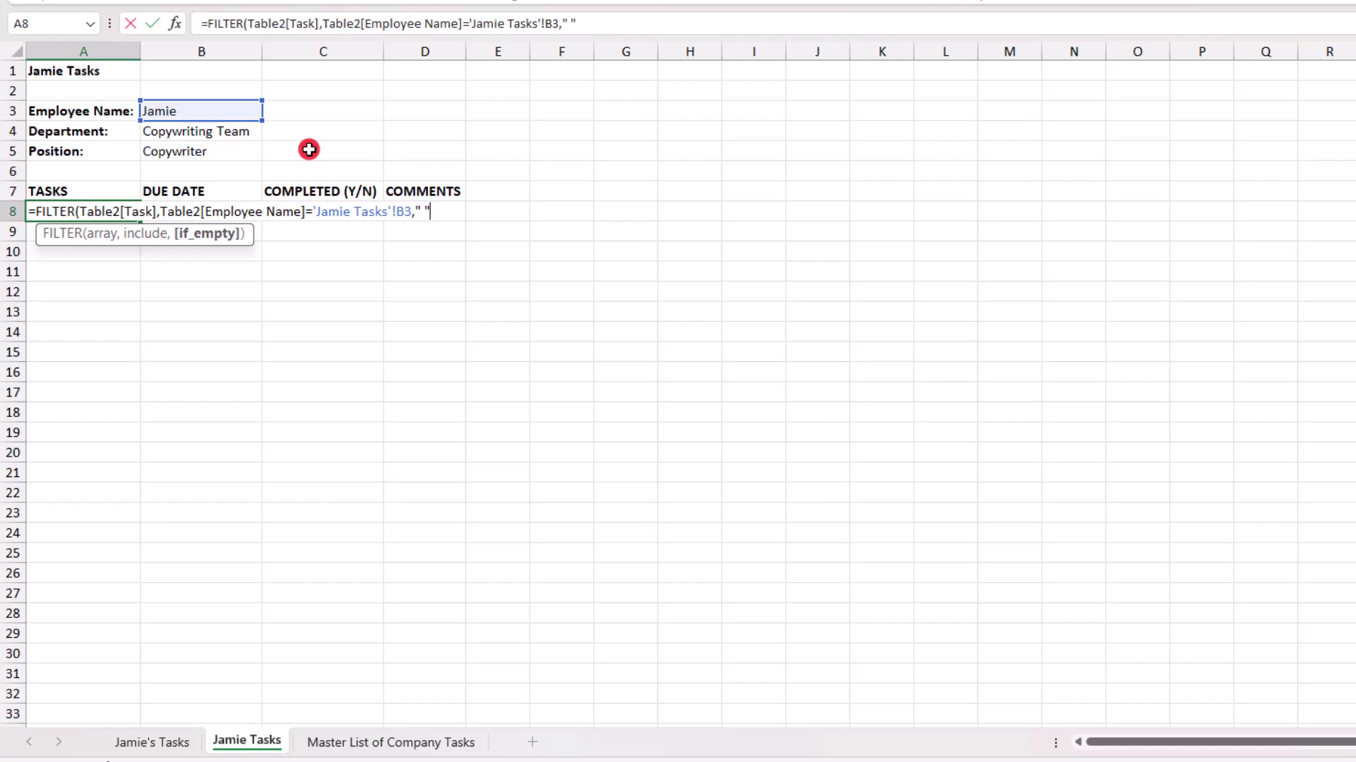
type(")")
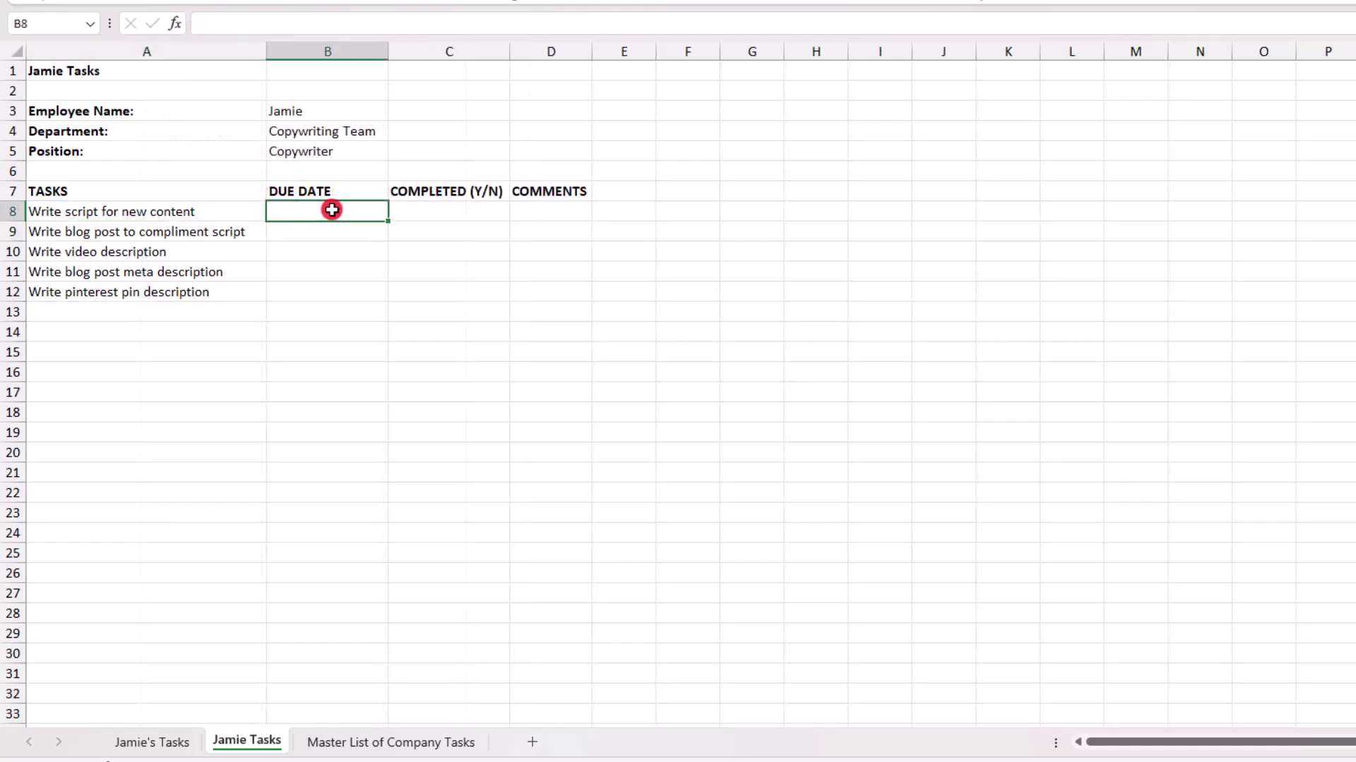
type("=")
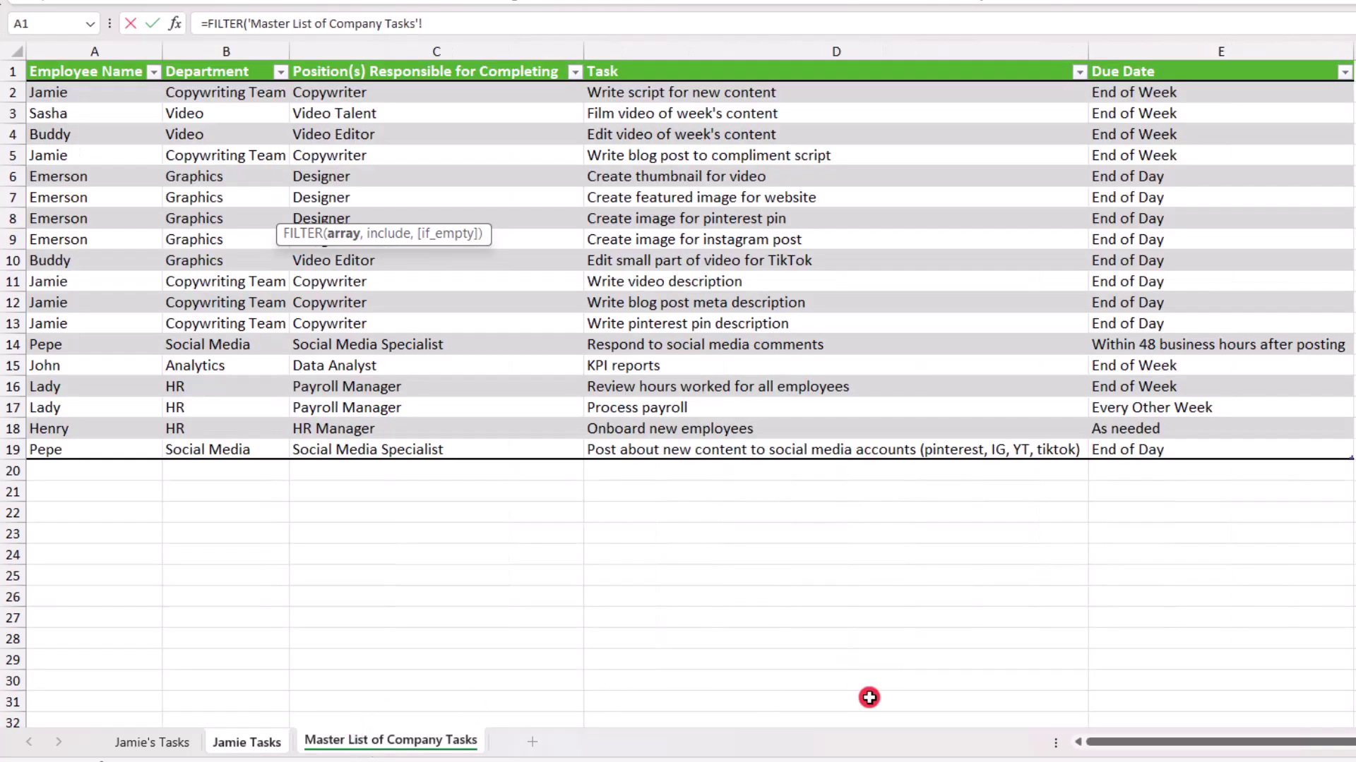
In B8, enter =FILTER(Table2[Due Date],Table2[Employee Name]='Jamie Tasks'!B3," ") for Jamie's due dates.
left_click_drag(1207, 90, 1216, 457)
type(",")
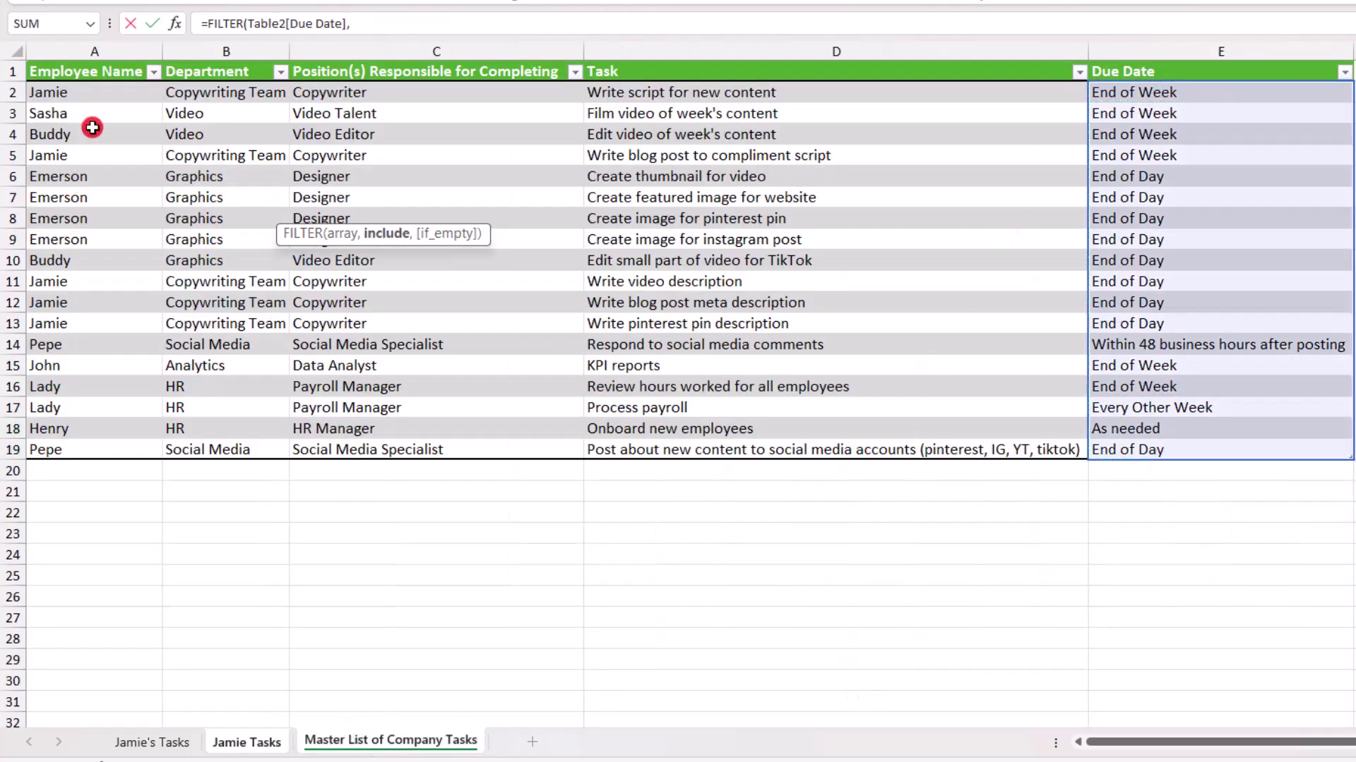
left_click_drag(100, 94, 100, 450)
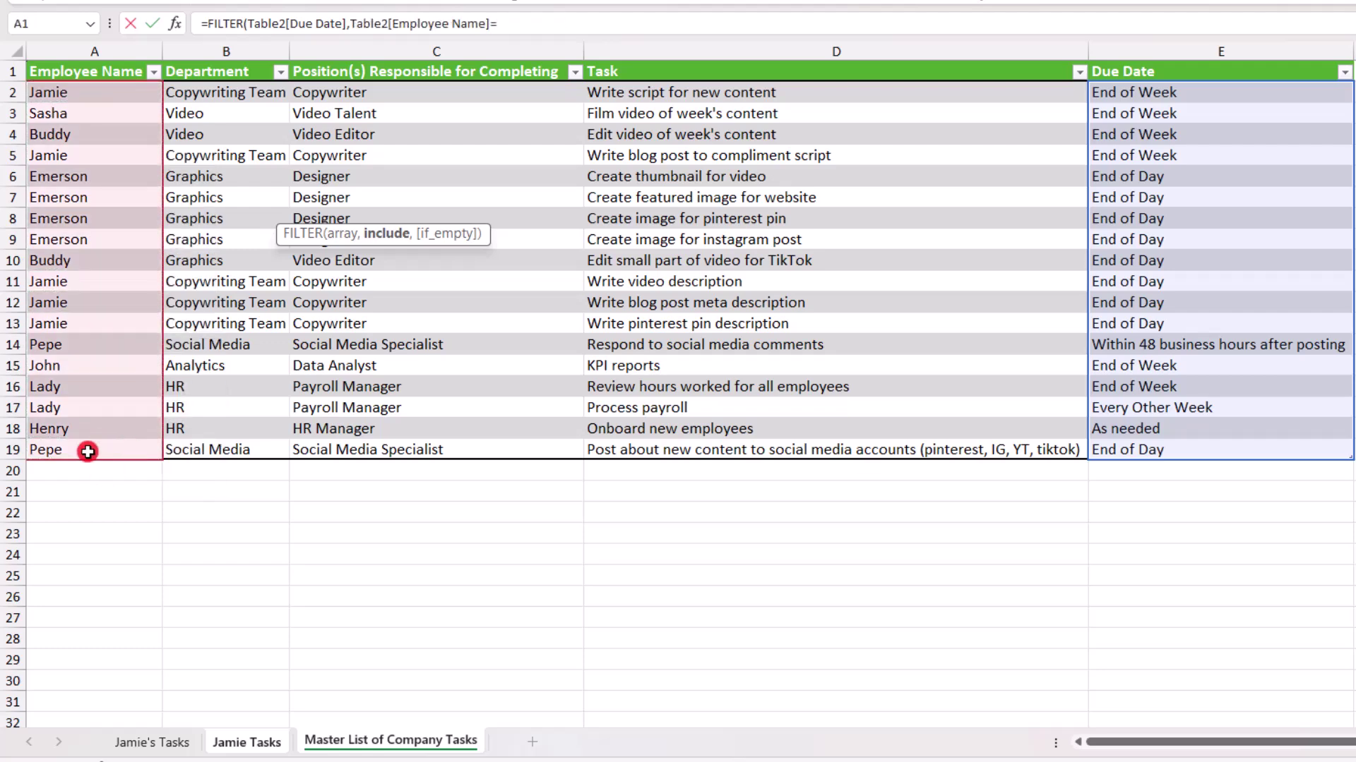
left_click(250, 744)
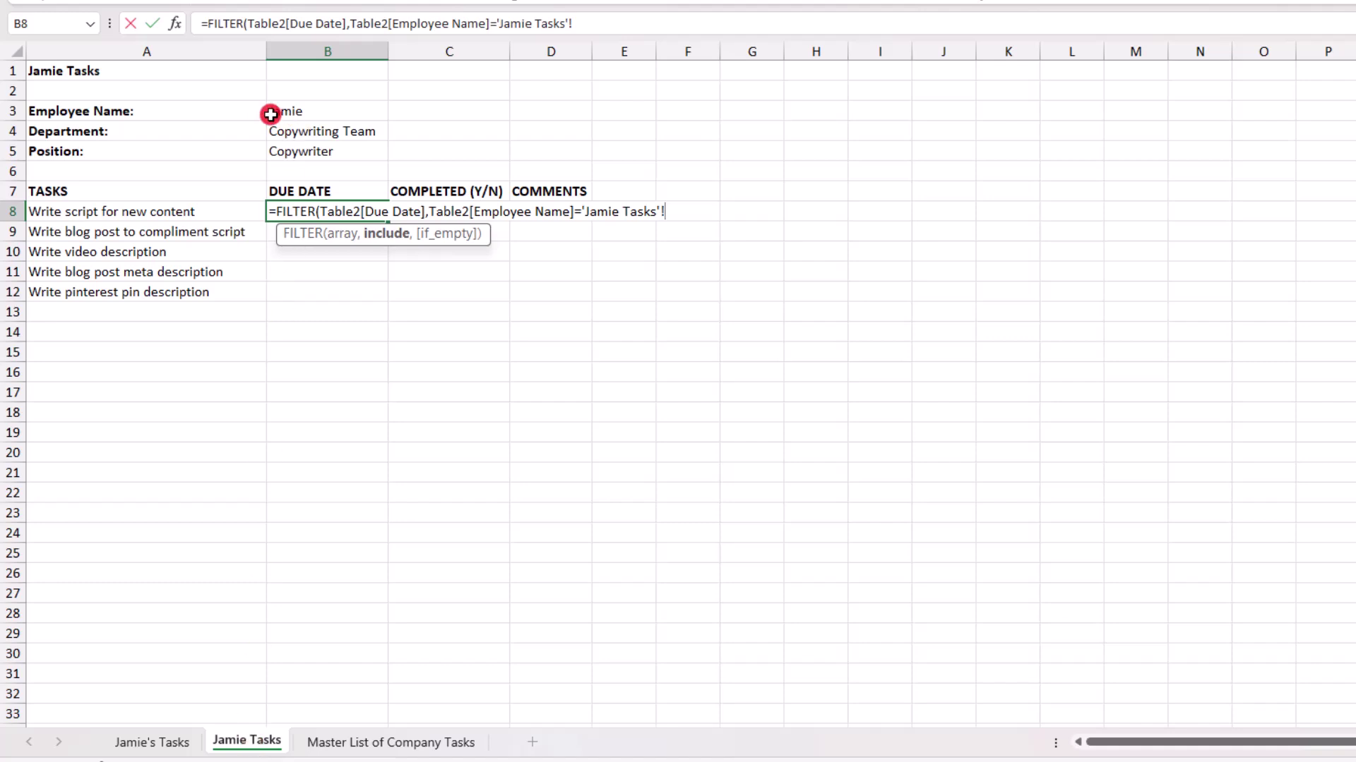
left_click(281, 110)
type(",")
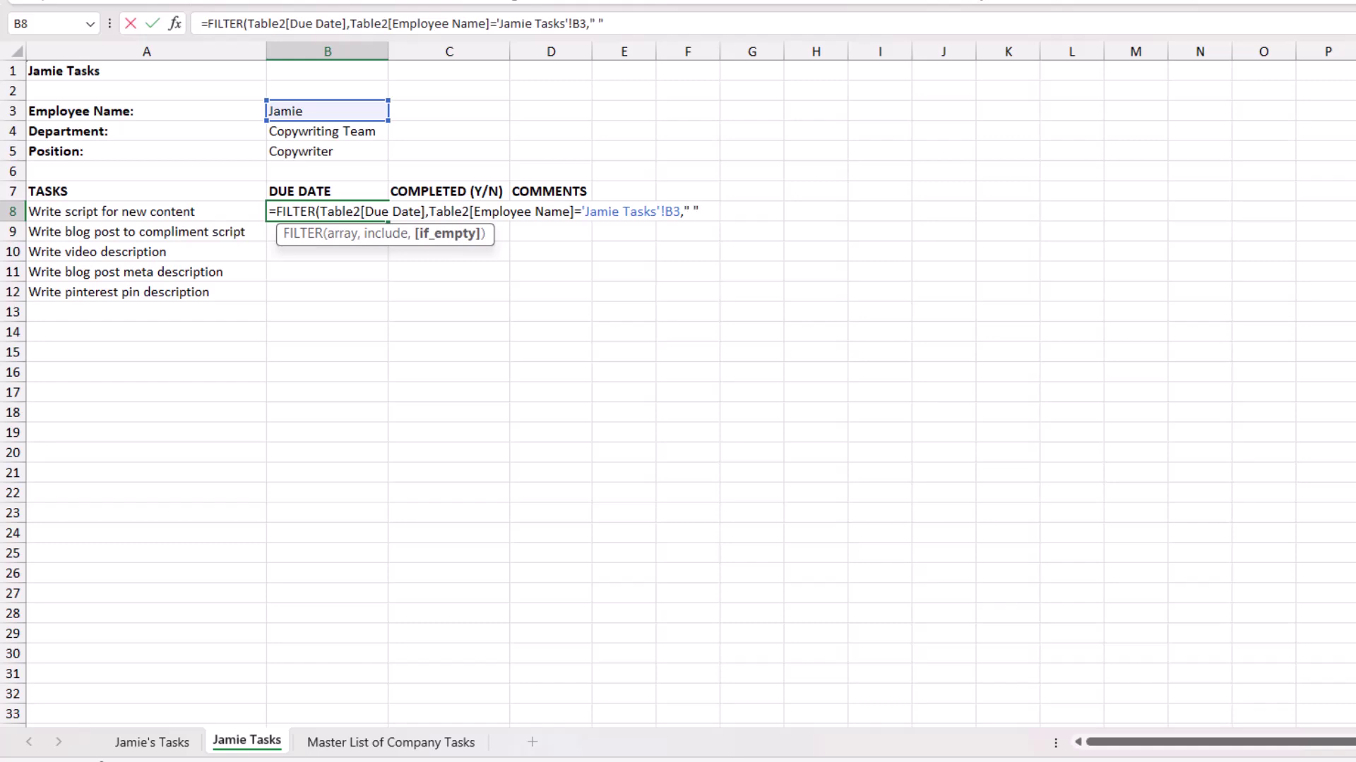
type(")")
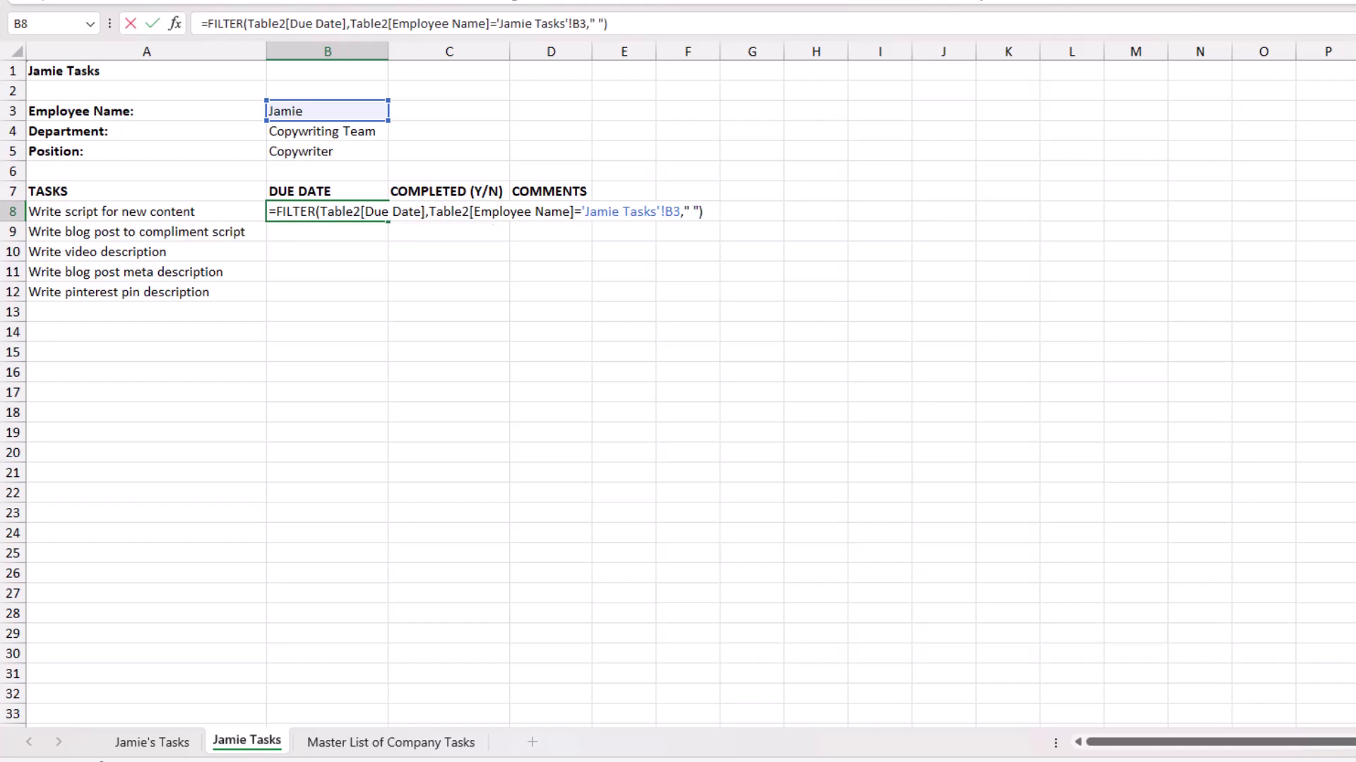
key("Return")
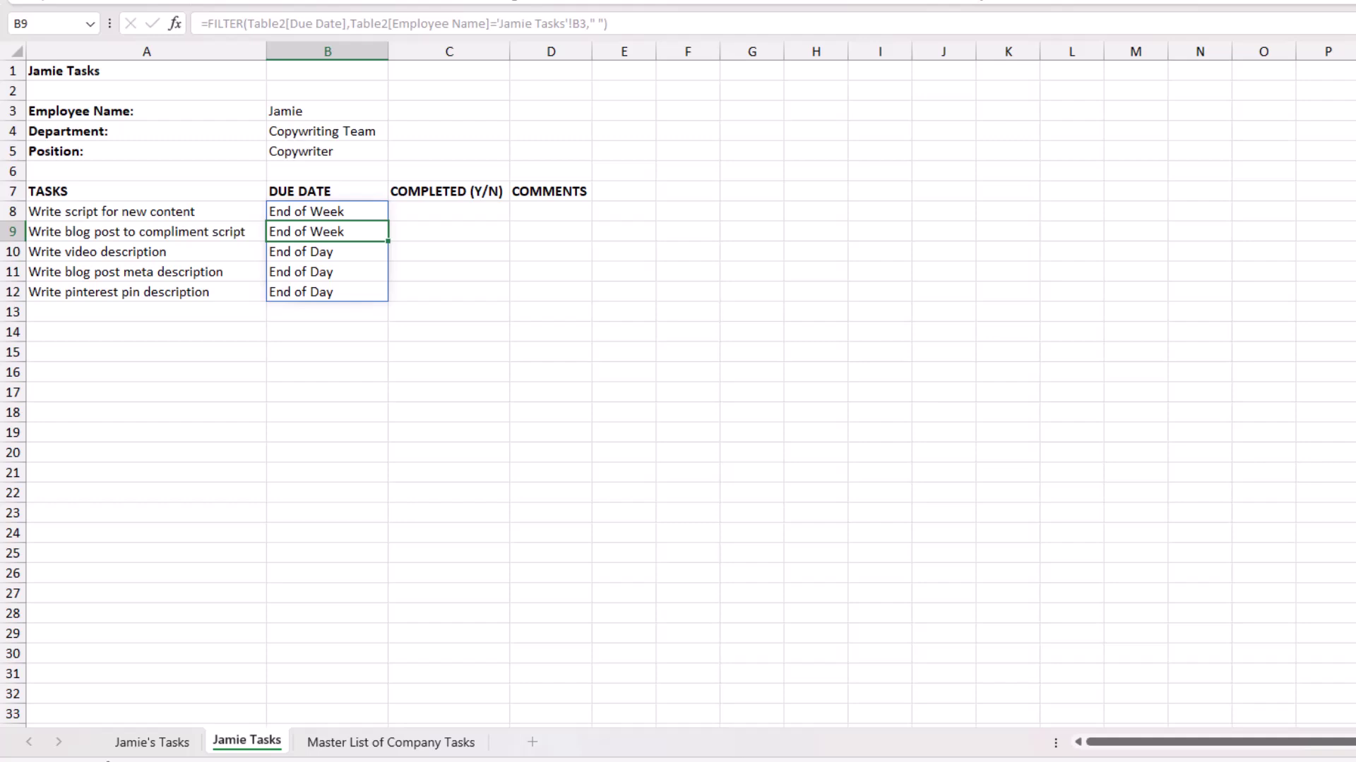
left_click(146, 351)
left_click(146, 210)
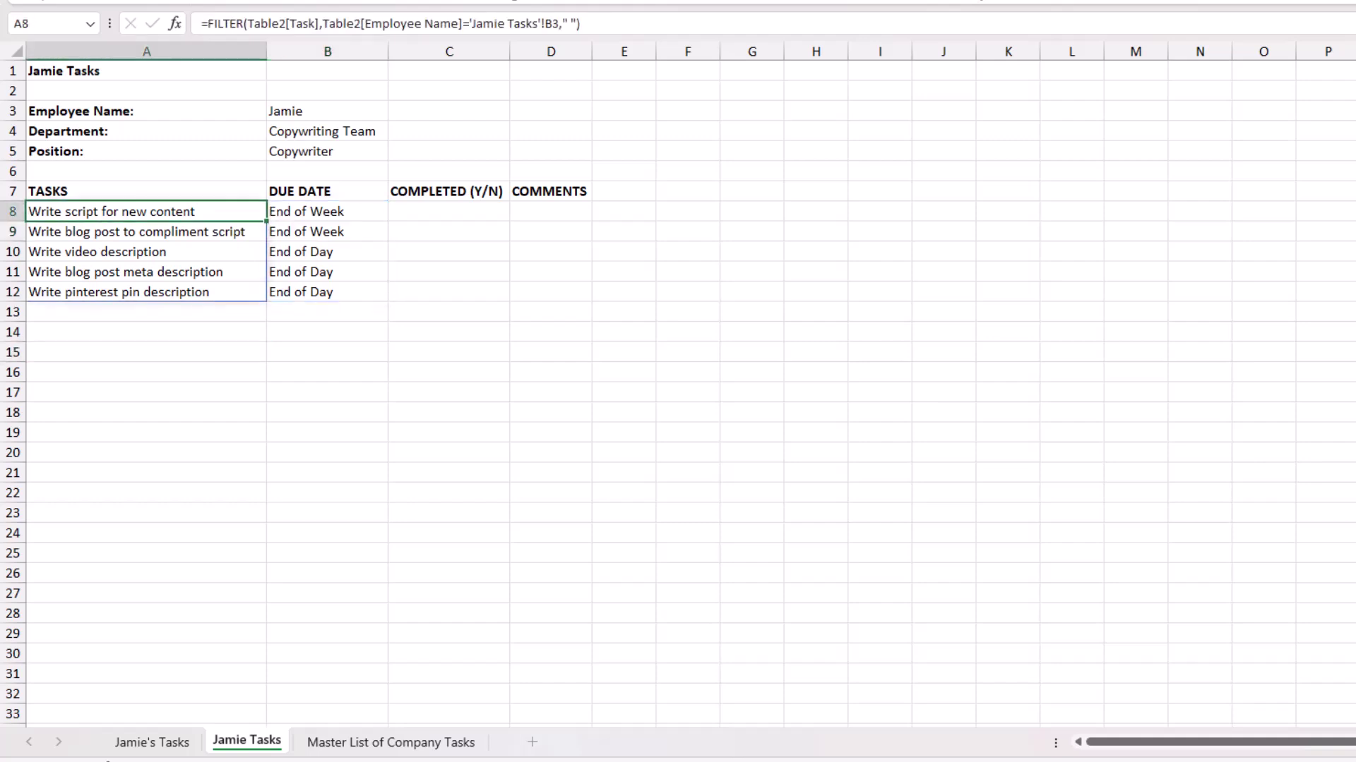
left_click_drag(147, 211, 328, 292)
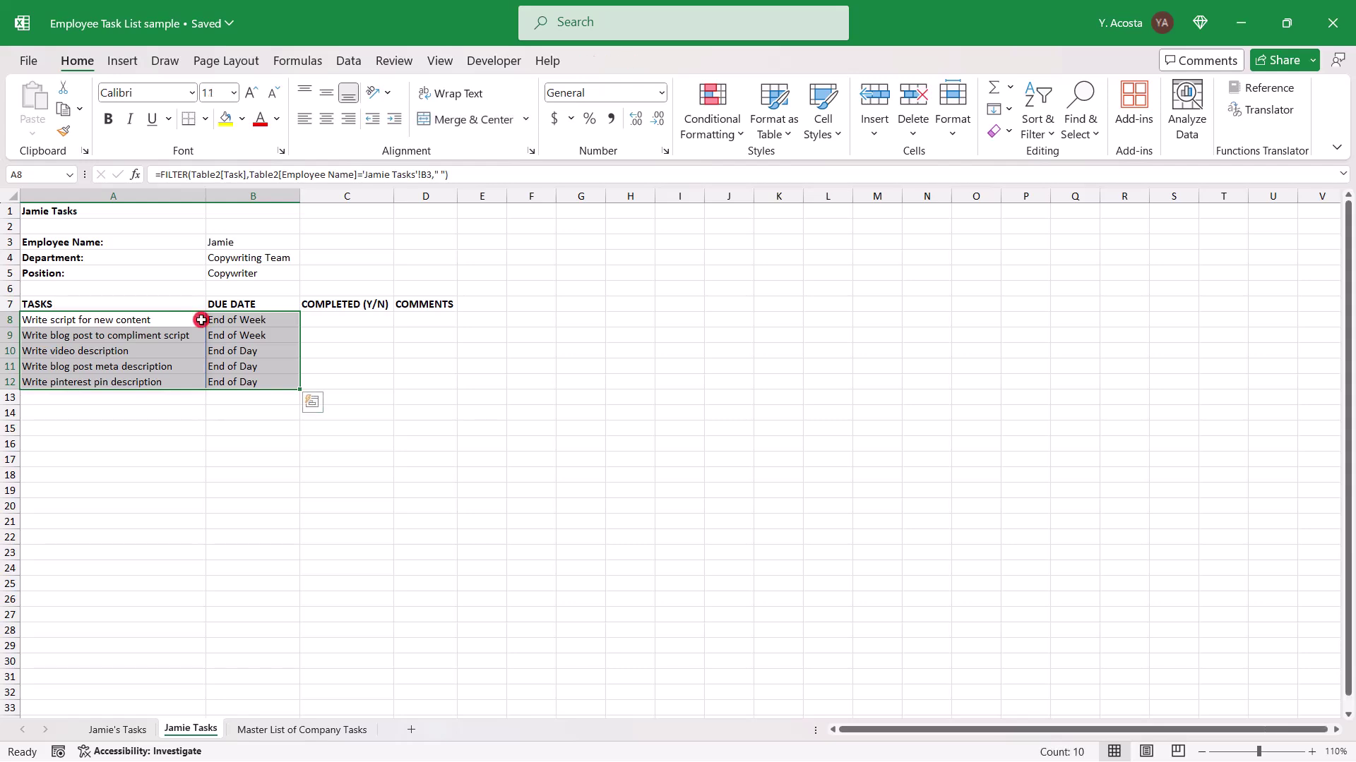
key("ctrl+c")
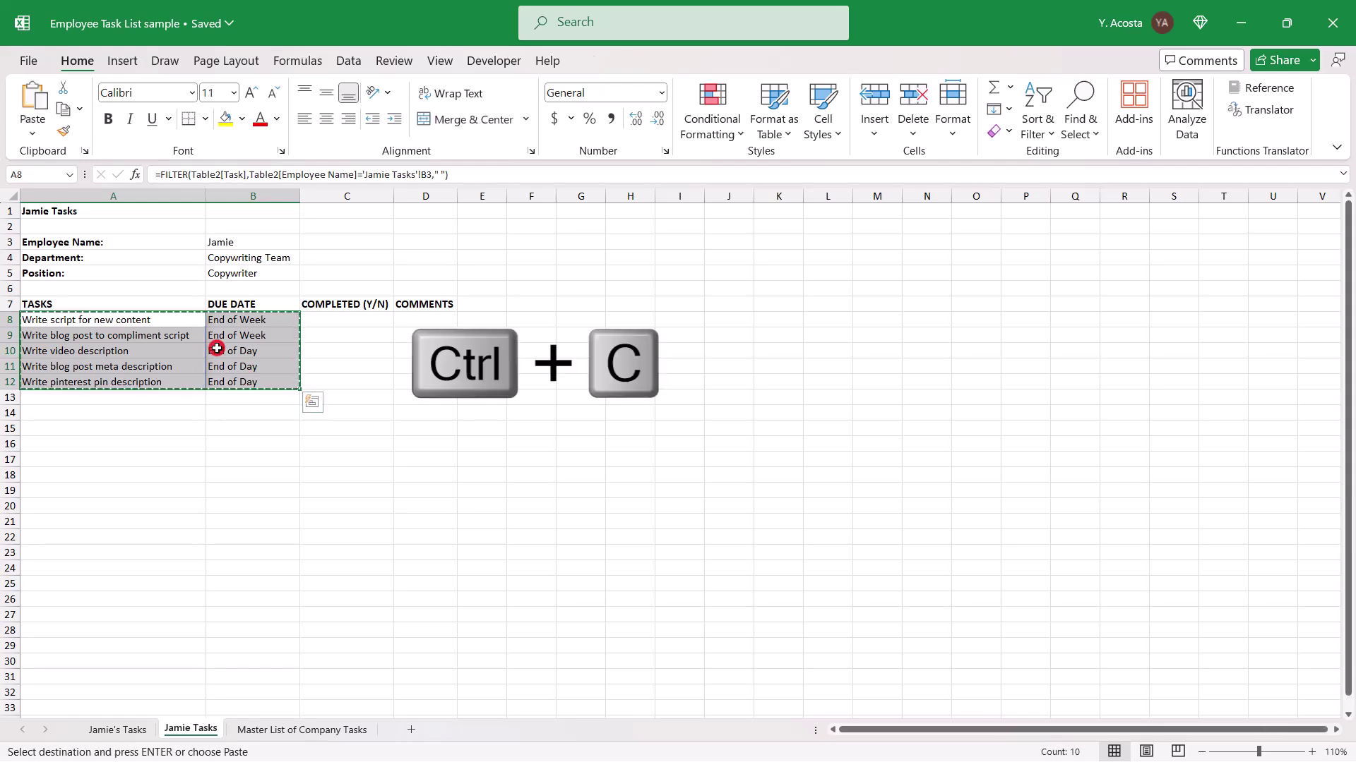
right_click(182, 345)
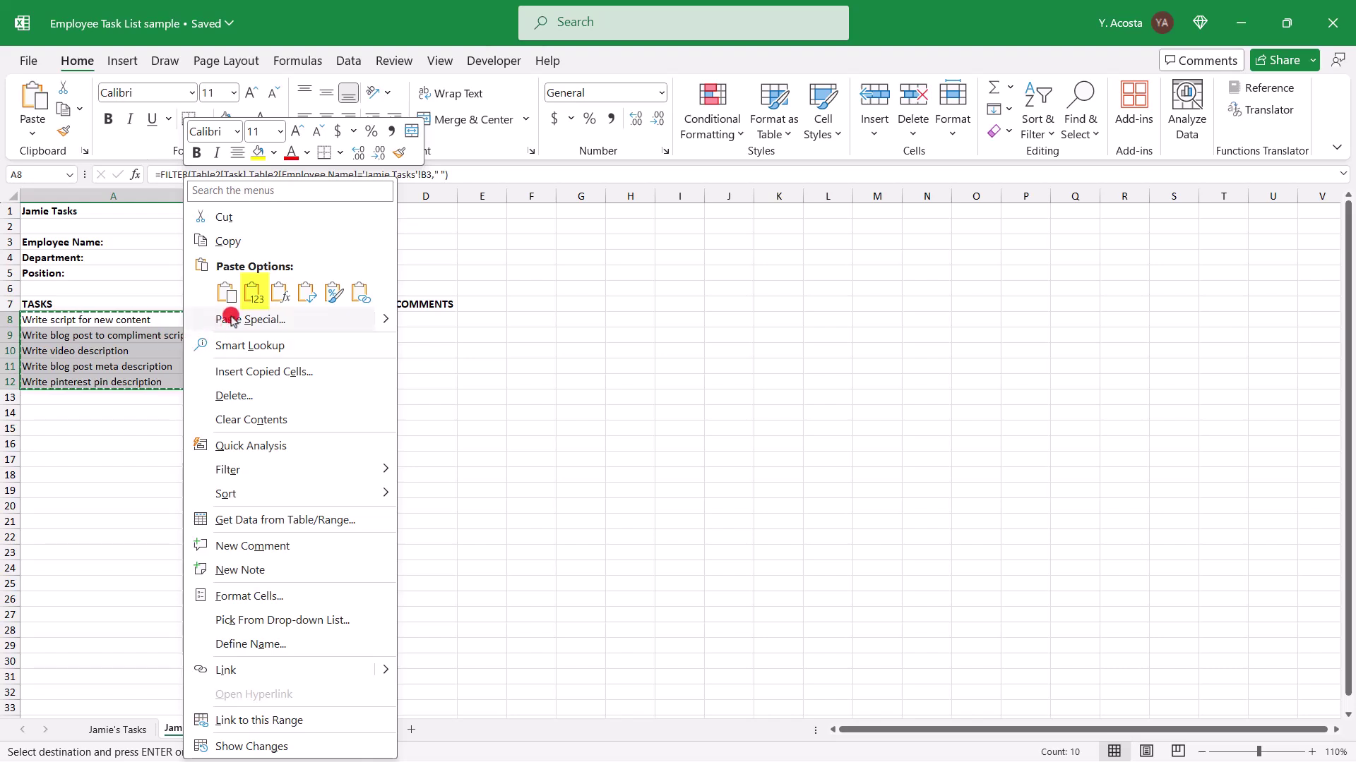
left_click(262, 291)
key("Right")
key("Down")
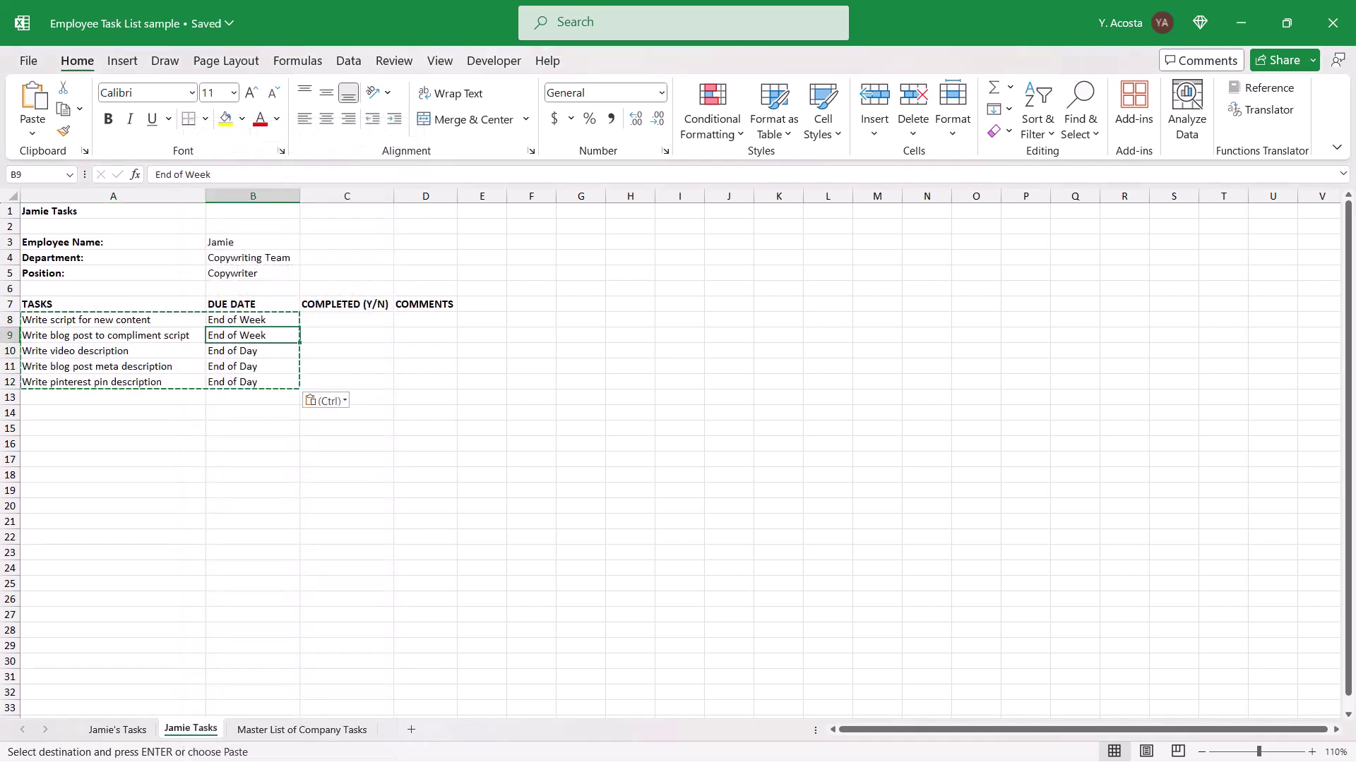
key("Down")
key("Down")
key("Left")
key("ctrl+z")
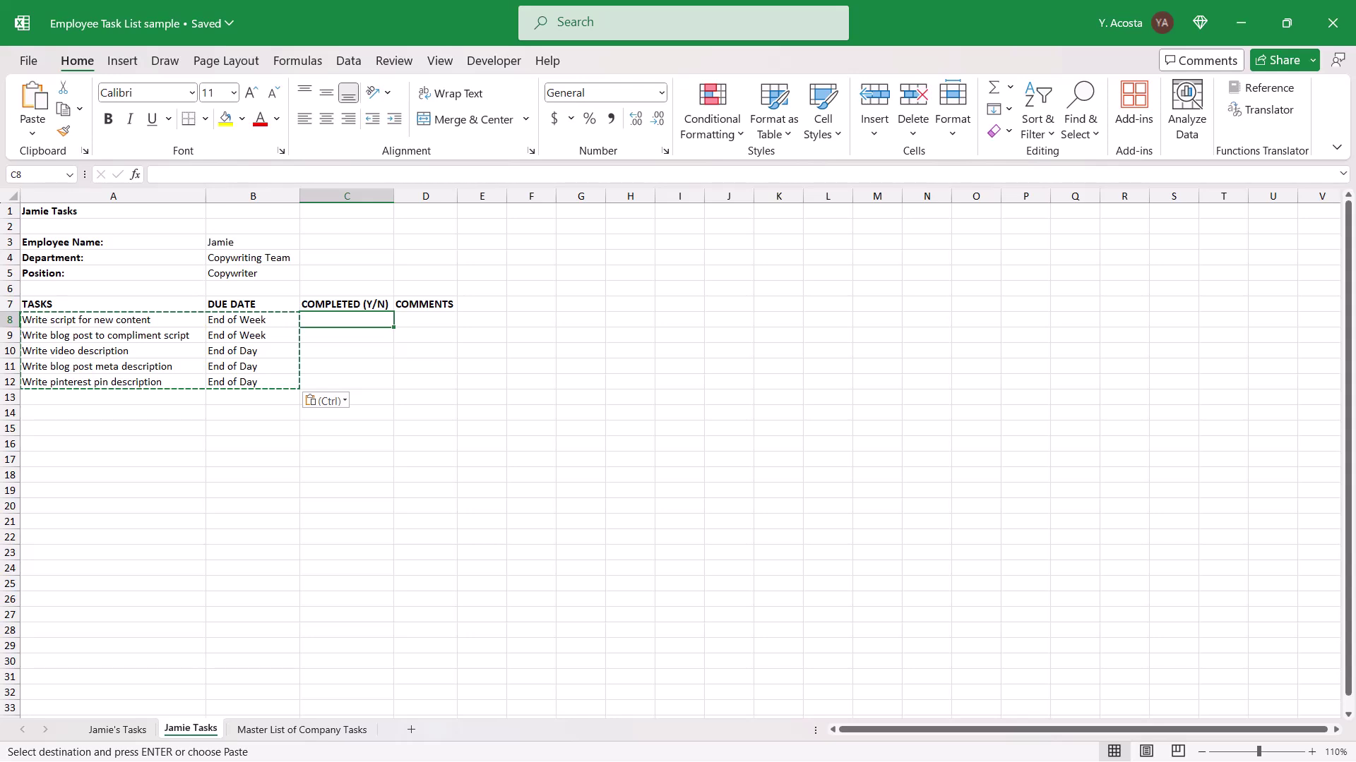
key("Escape")
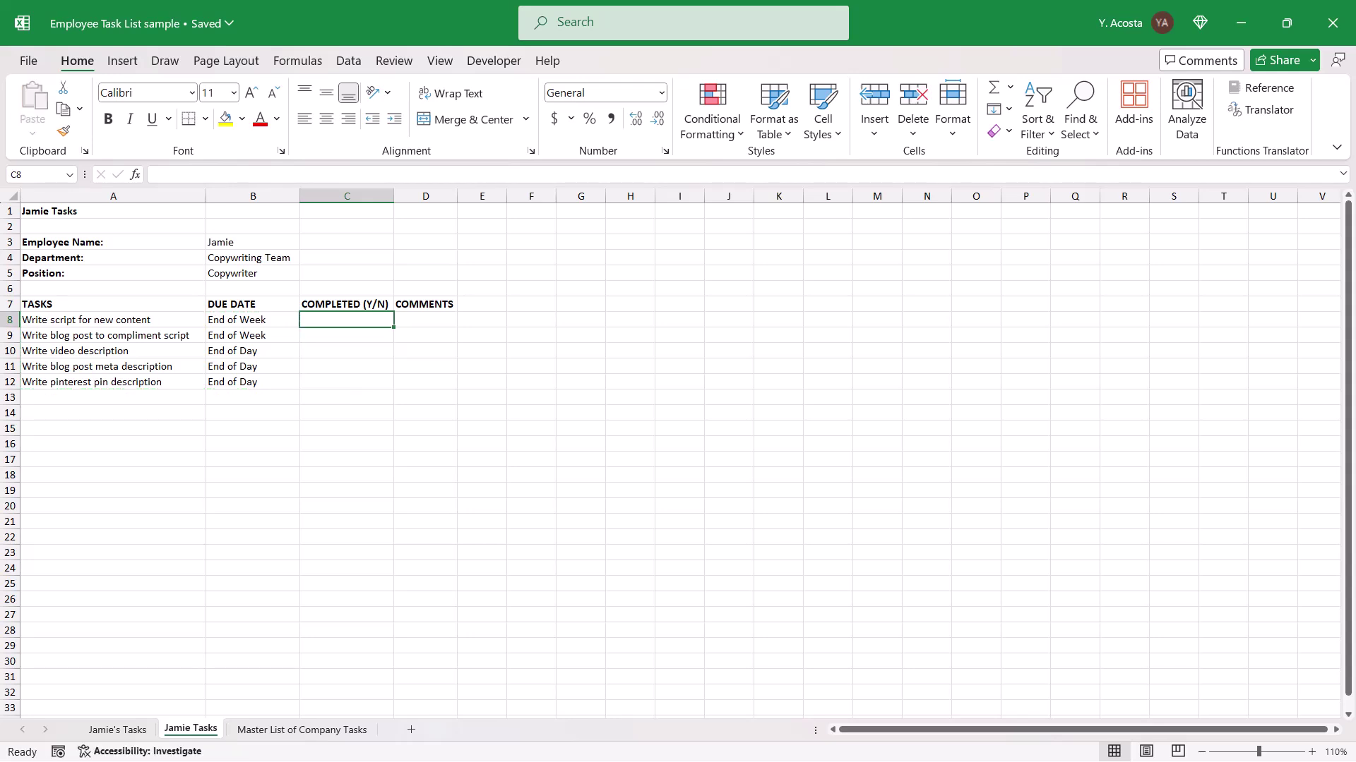
Restrict C8:C12 to a list validation sourced from 'Master List of Company Tasks'!$L$2:$L$3 (Yes/No).
left_click_drag(342, 318, 339, 383)
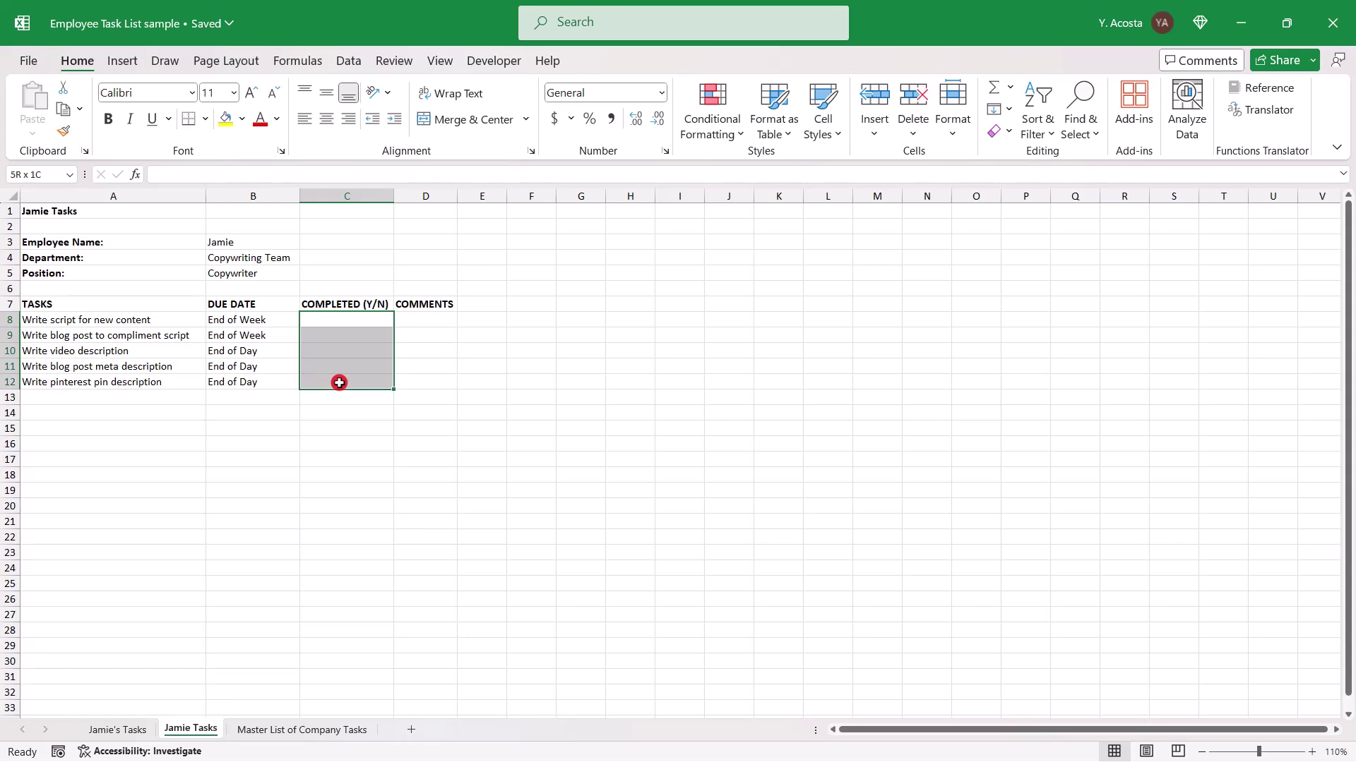
left_click(350, 62)
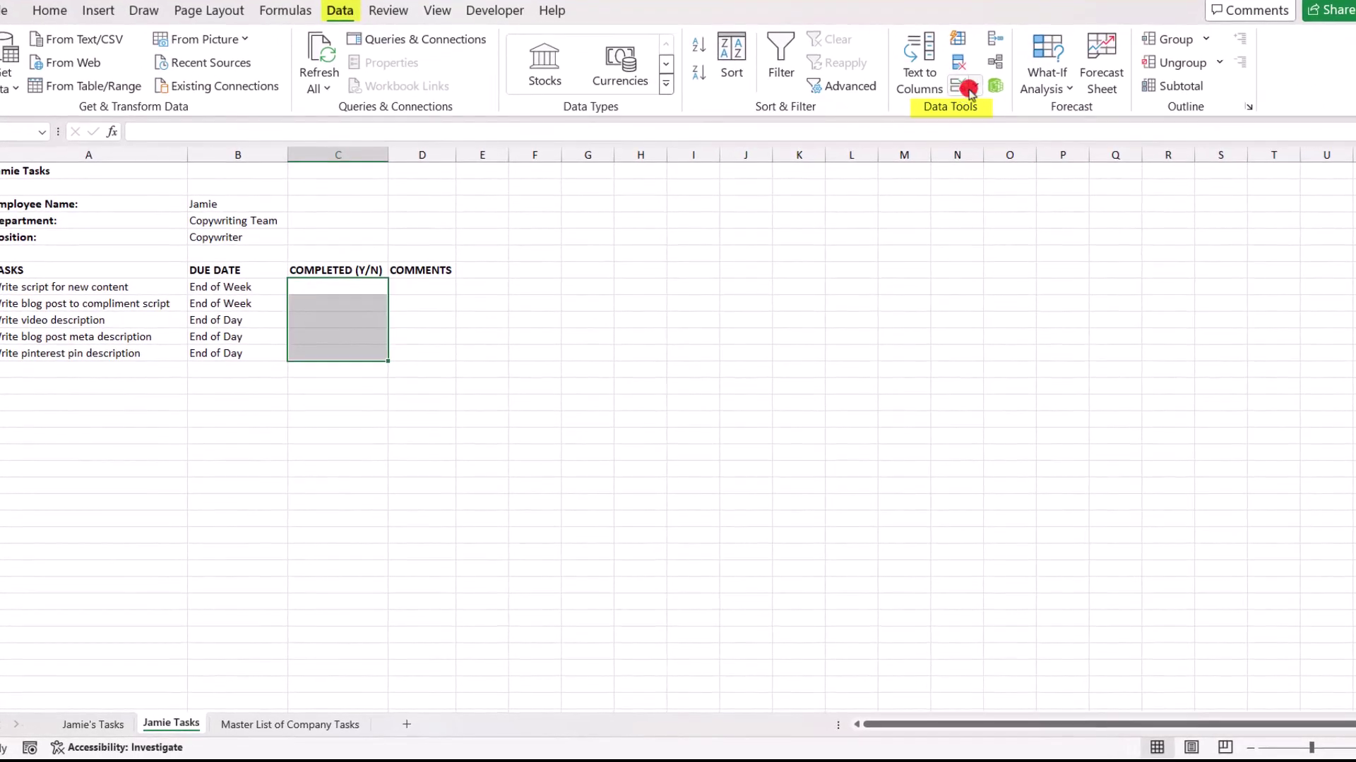
left_click(959, 85)
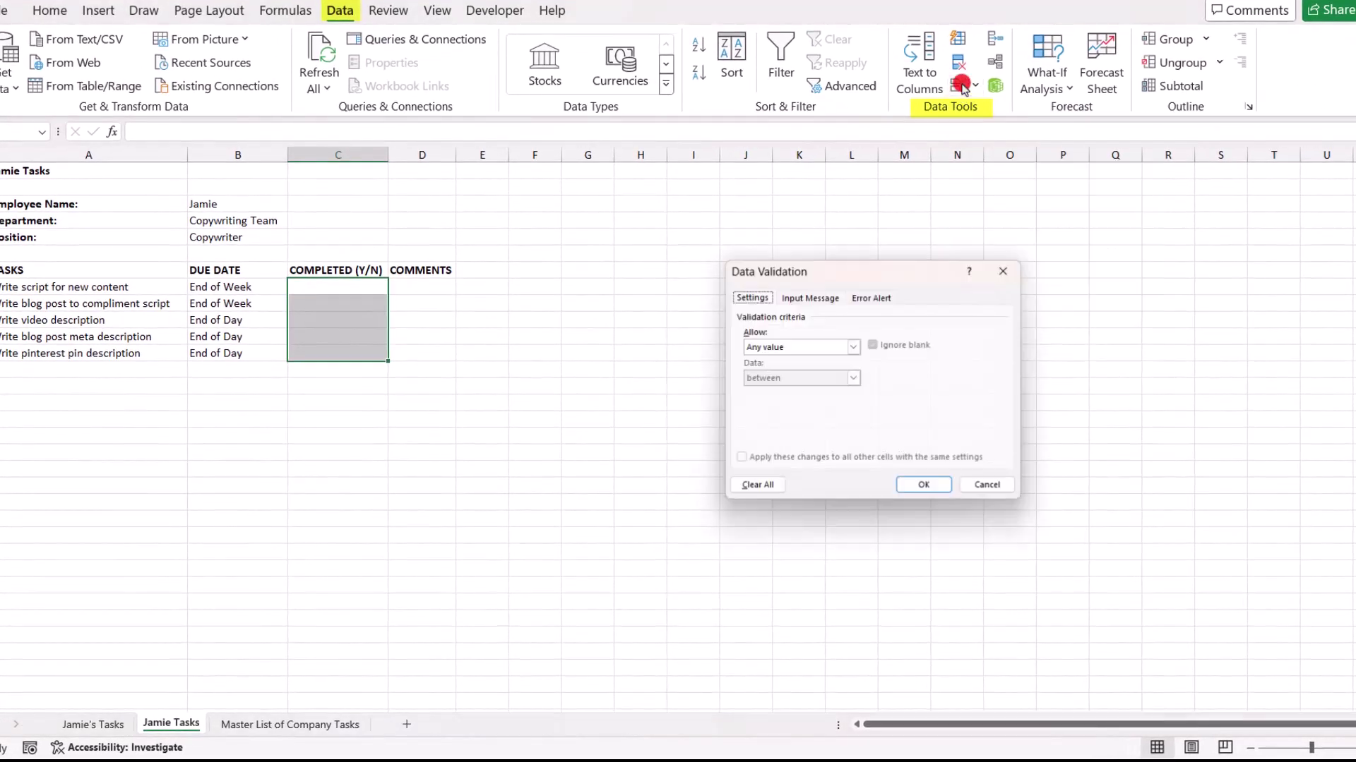
left_click(783, 346)
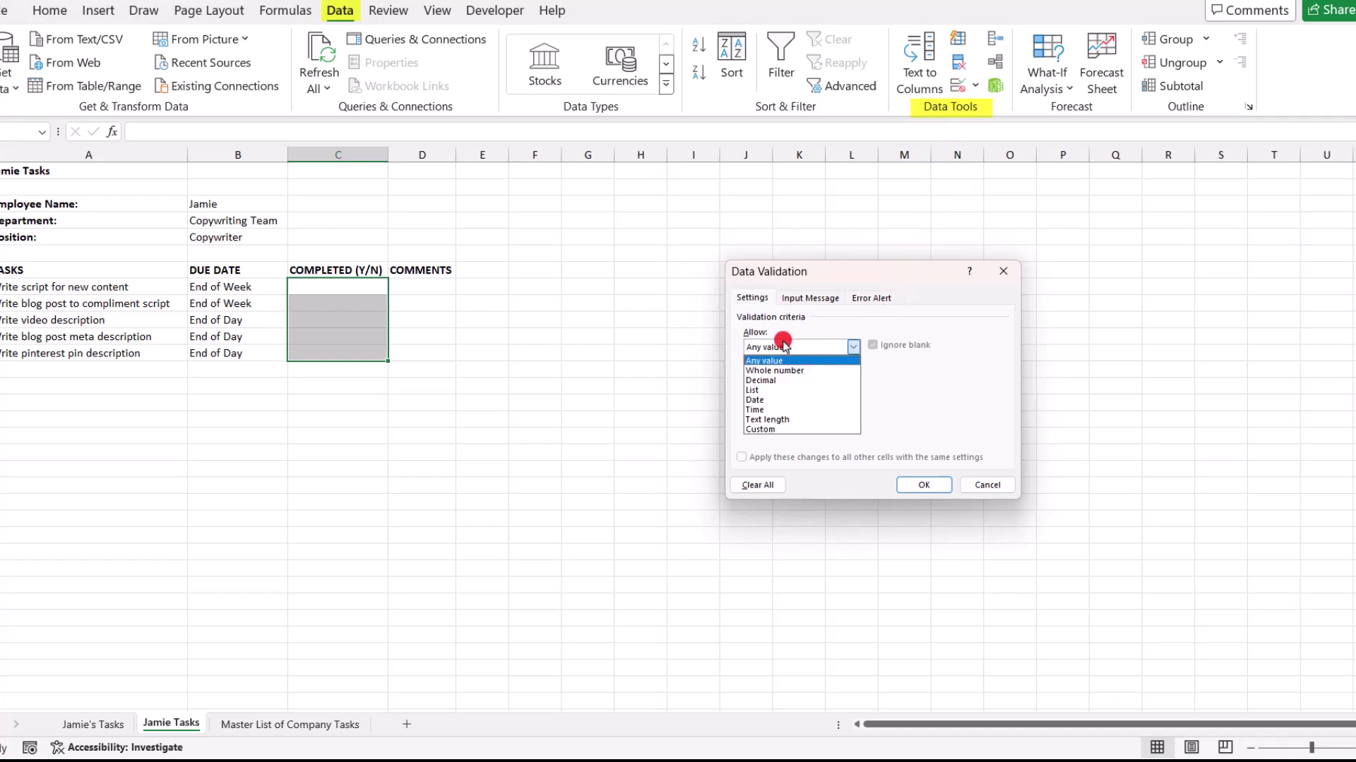
left_click(776, 392)
left_click(777, 407)
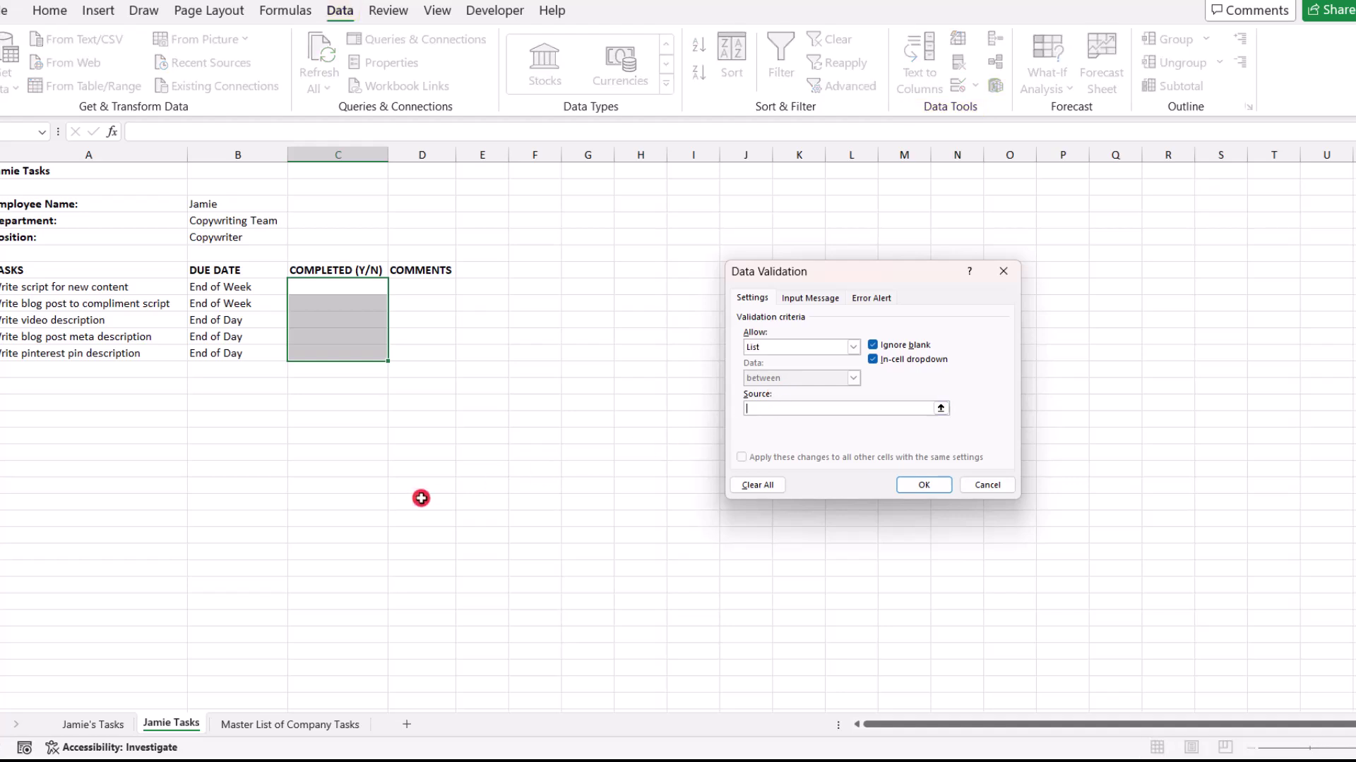
left_click(263, 728)
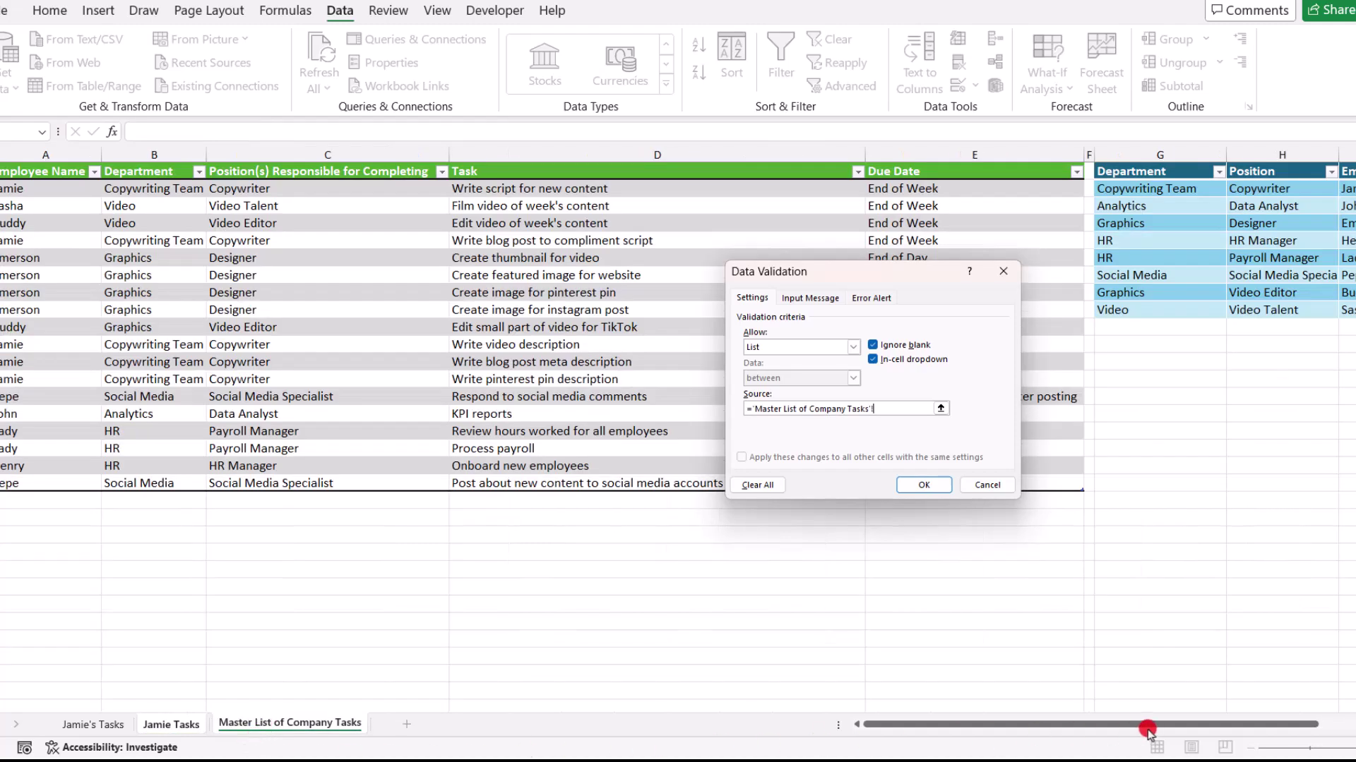
left_click_drag(1144, 725, 1242, 724)
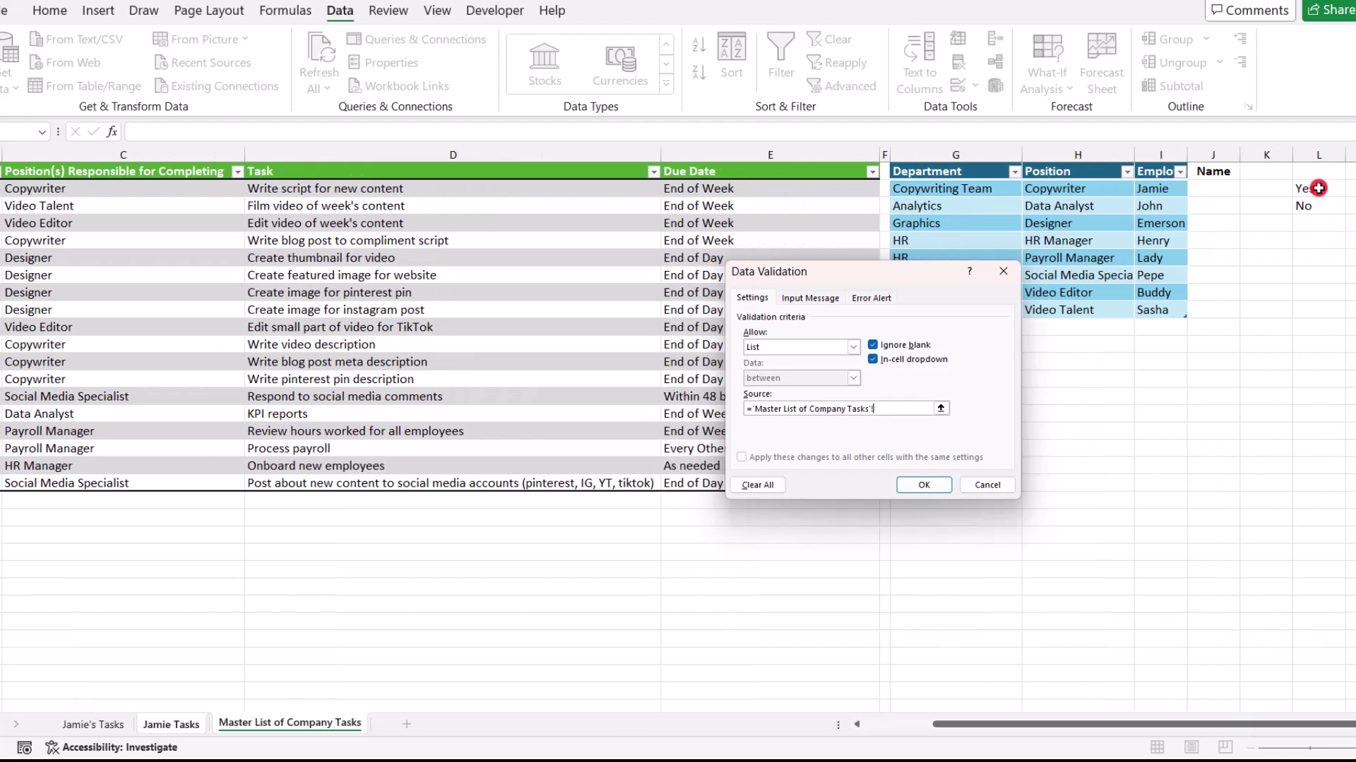
left_click_drag(1302, 190, 1314, 207)
left_click(901, 485)
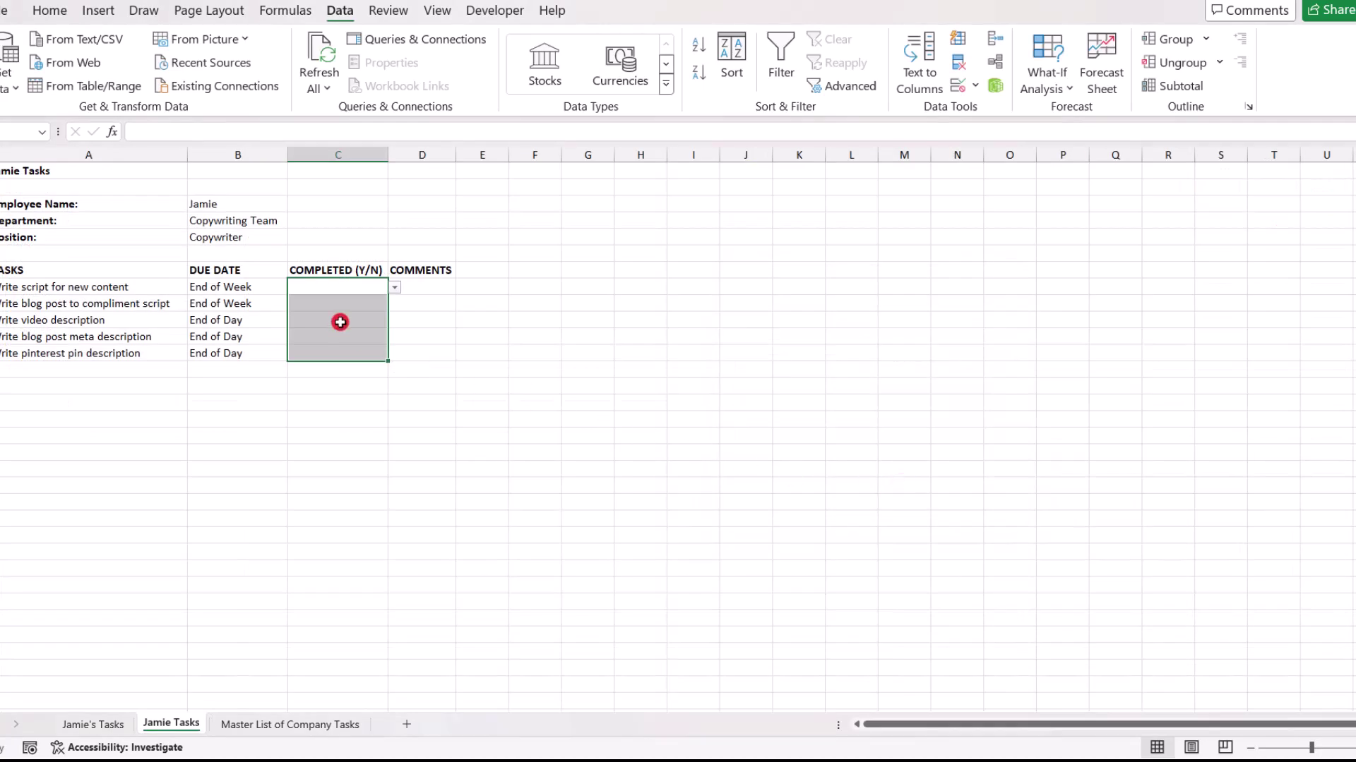
left_click(349, 287)
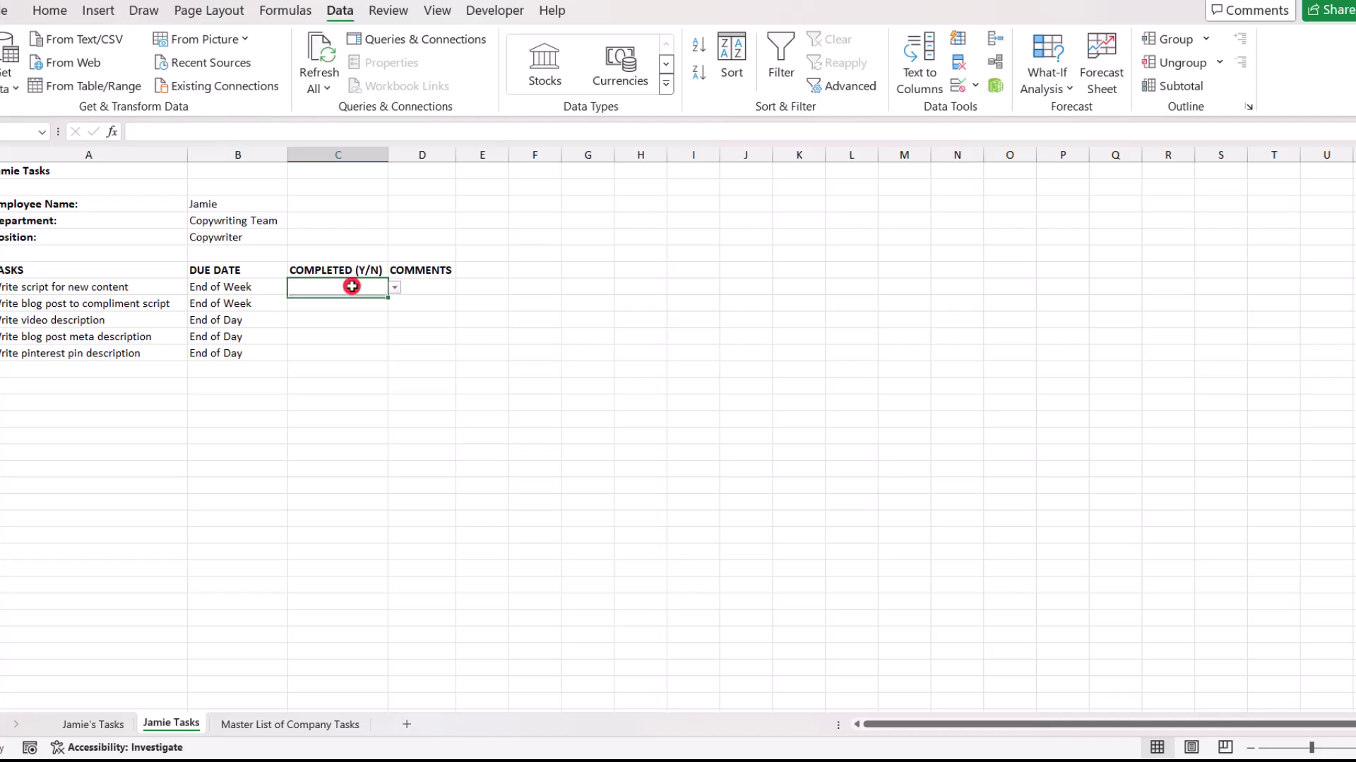
left_click(392, 288)
left_click(333, 313)
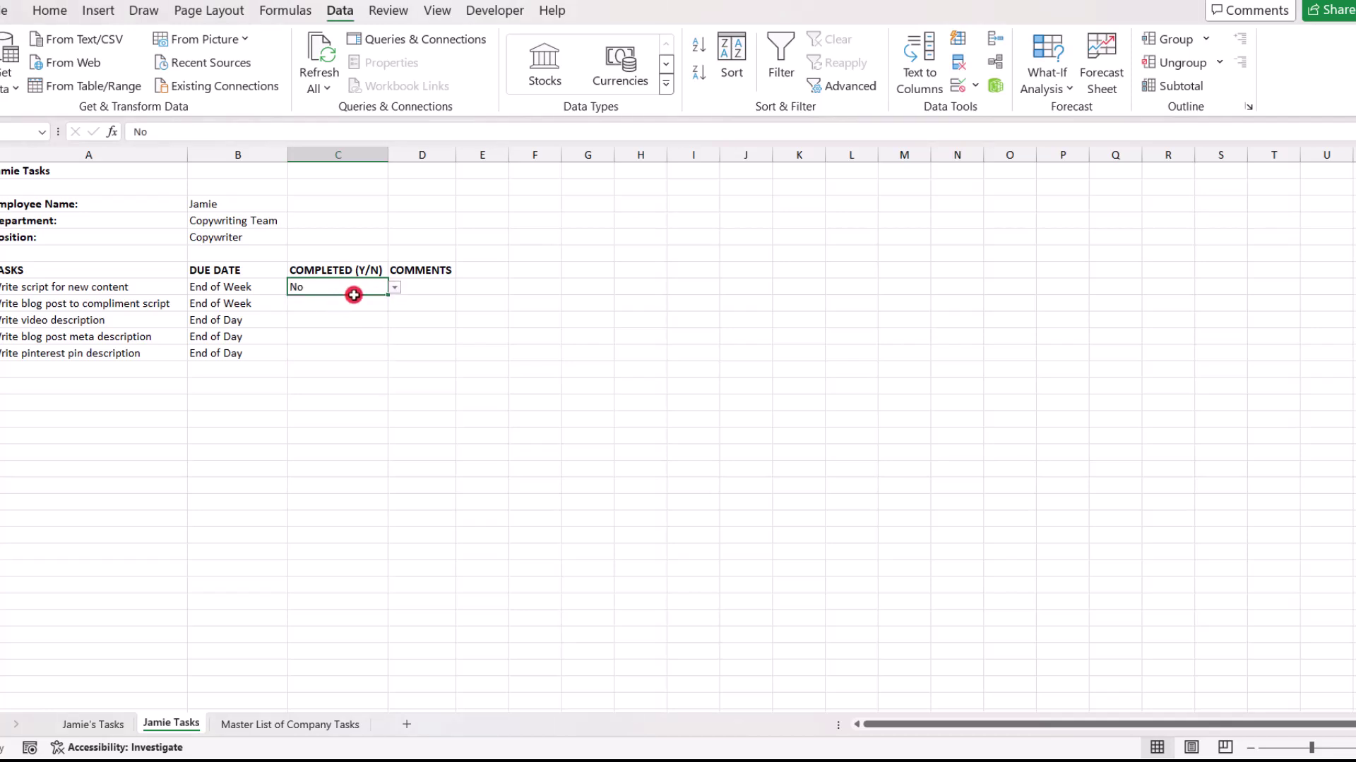
left_click(393, 288)
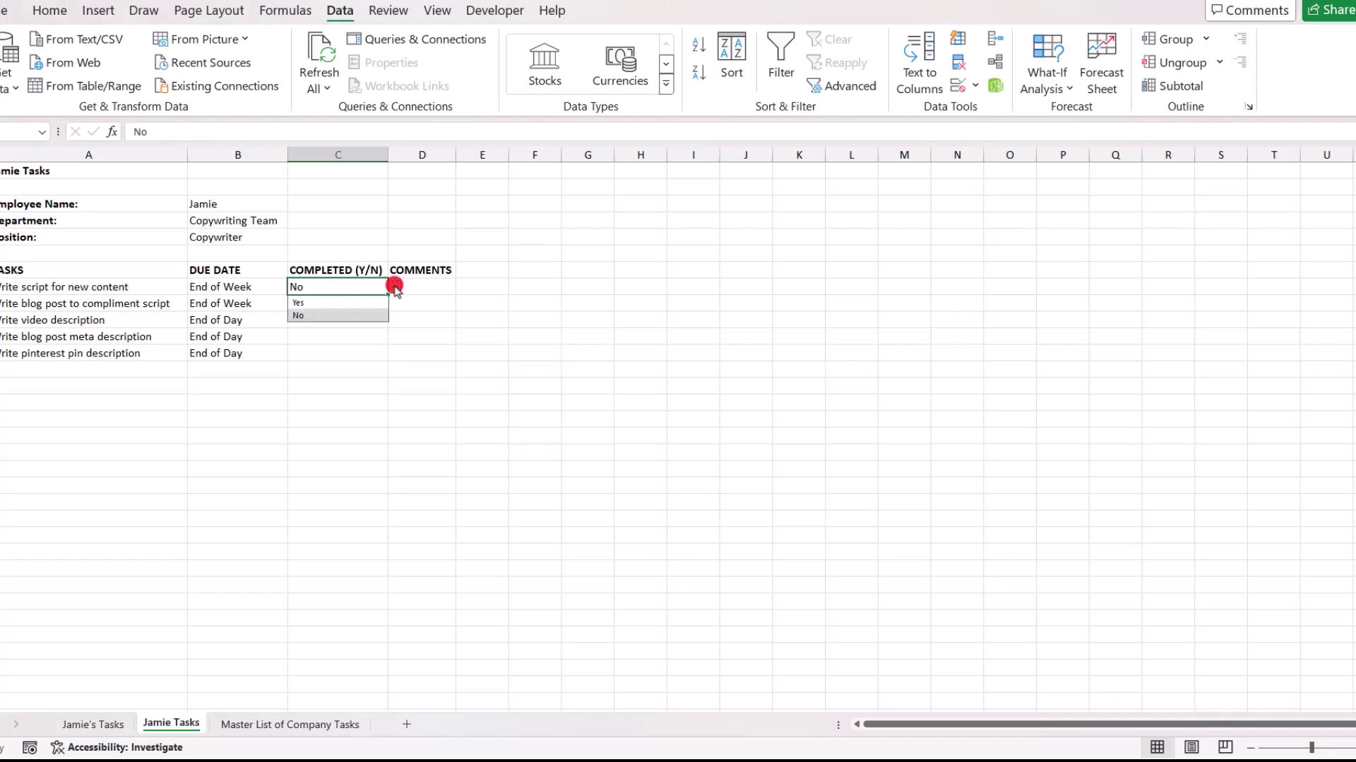
left_click(365, 304)
left_click(312, 305)
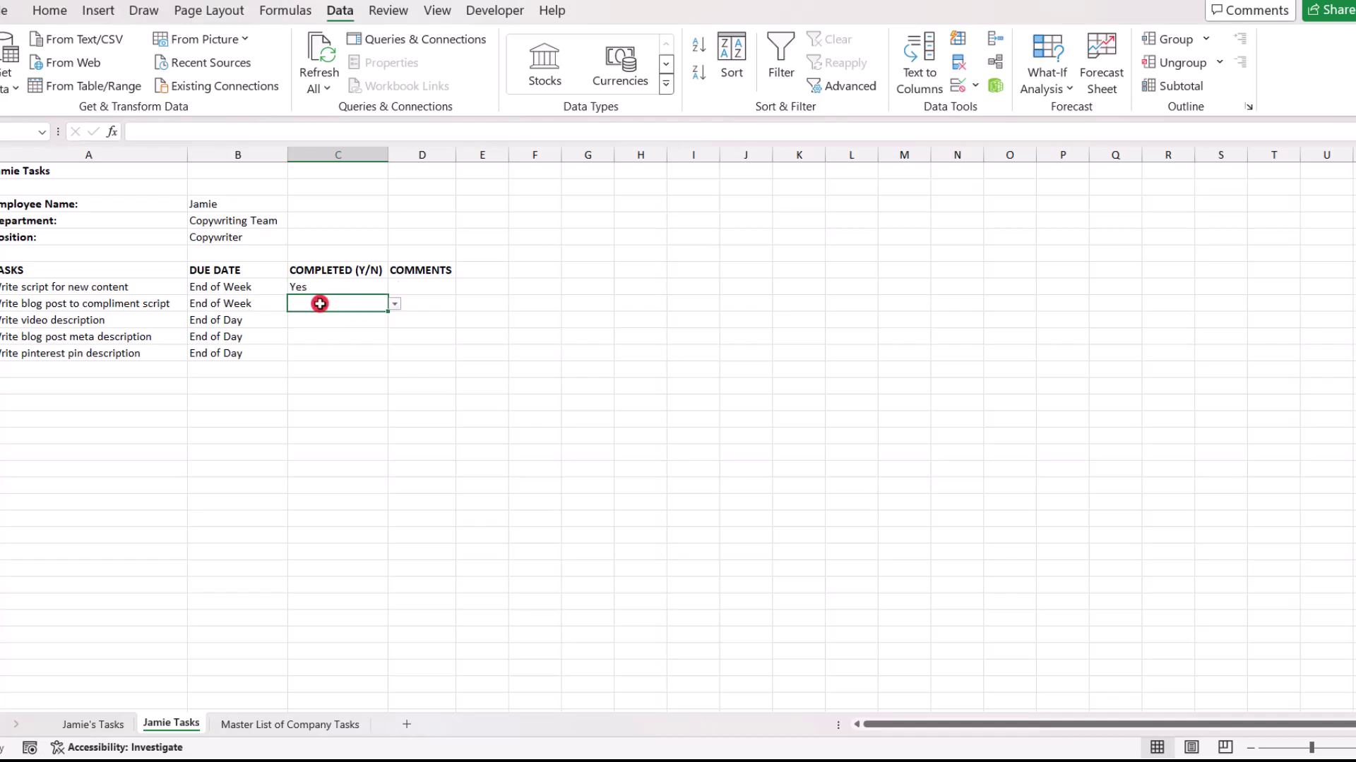
left_click(424, 292)
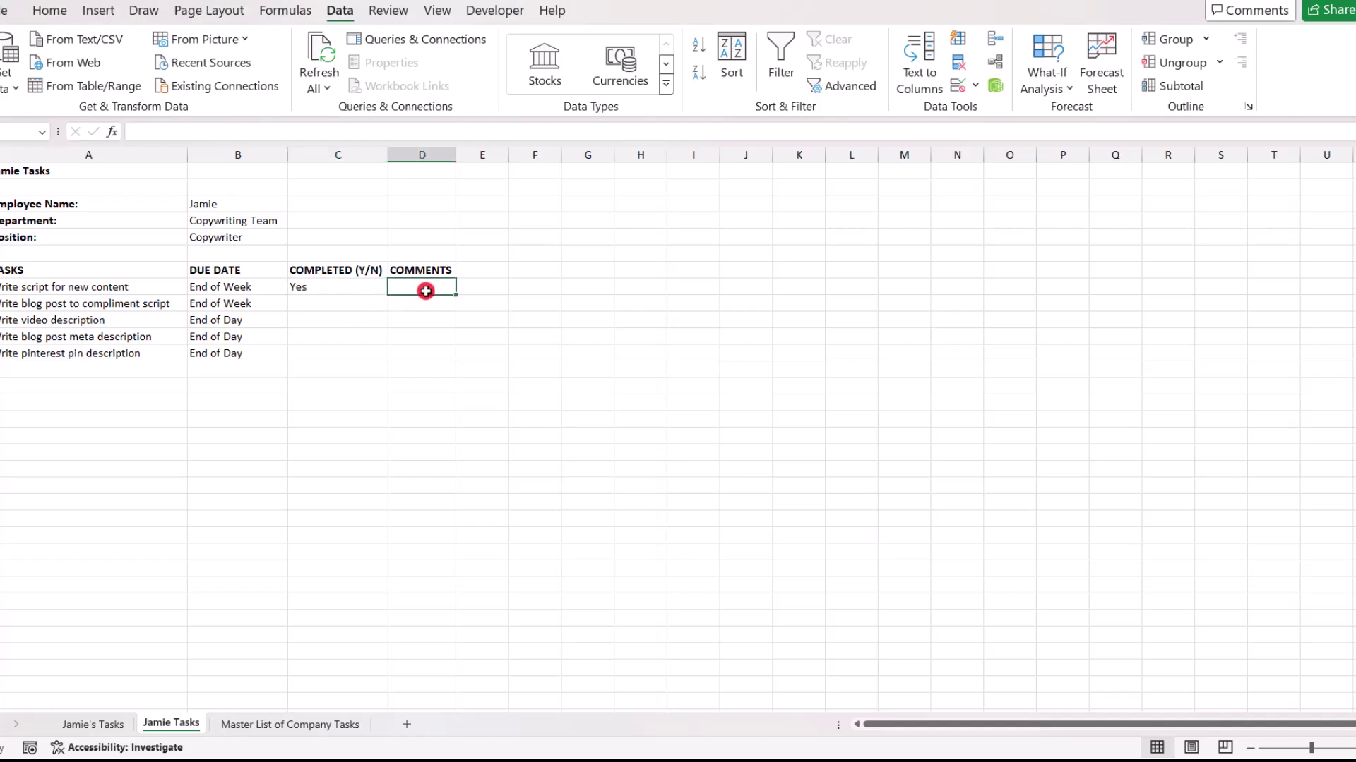
left_click(341, 293)
key("Delete")
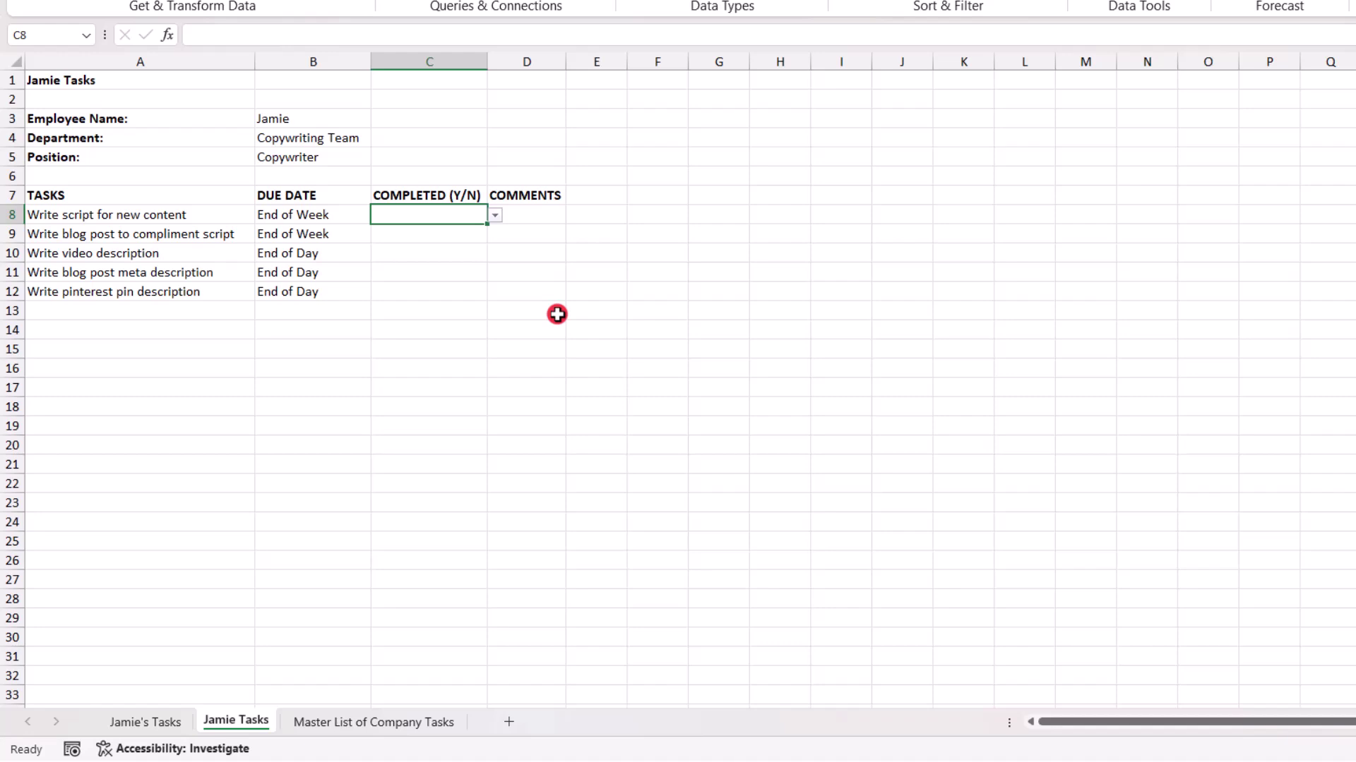
Copy the Jamie Tasks sheet, placing the copy before Master List of Company Tasks.
right_click(257, 721)
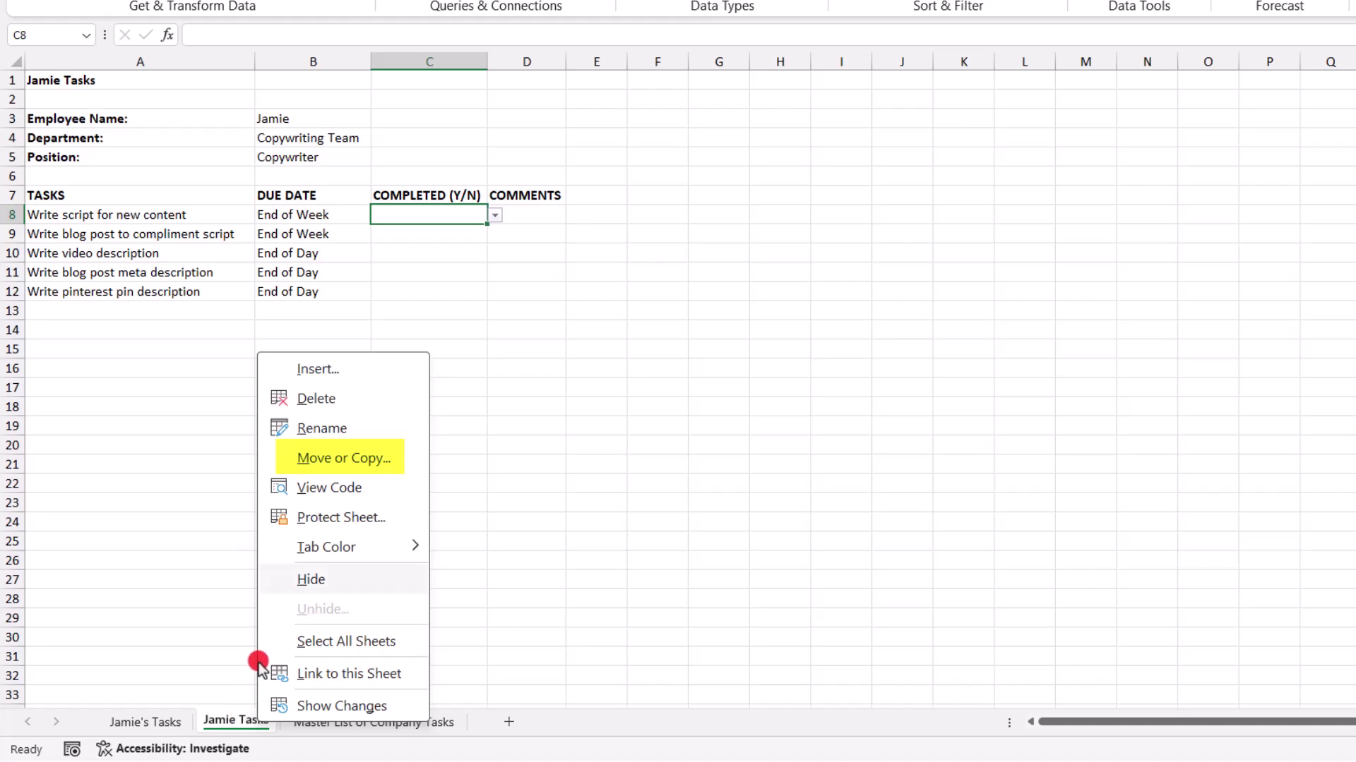
left_click(353, 464)
left_click(264, 586)
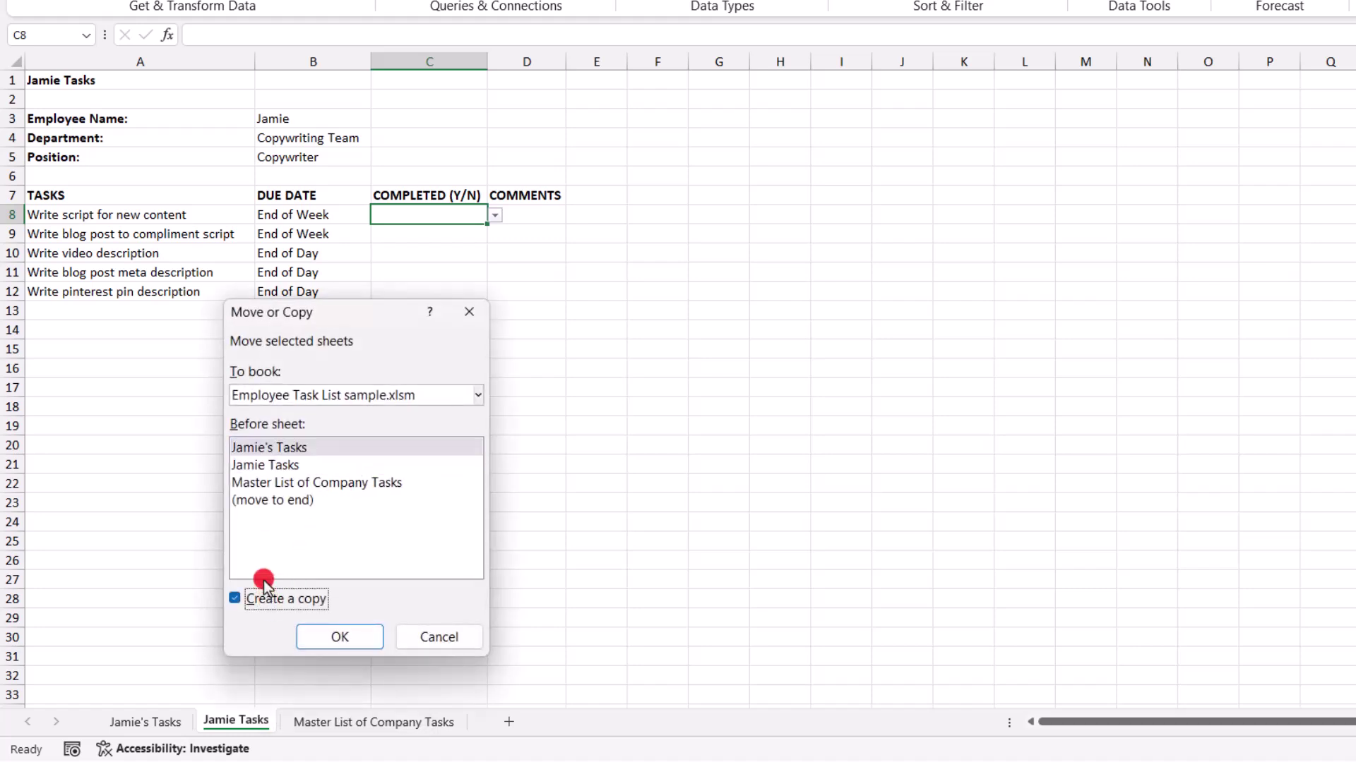
left_click(281, 485)
left_click(308, 637)
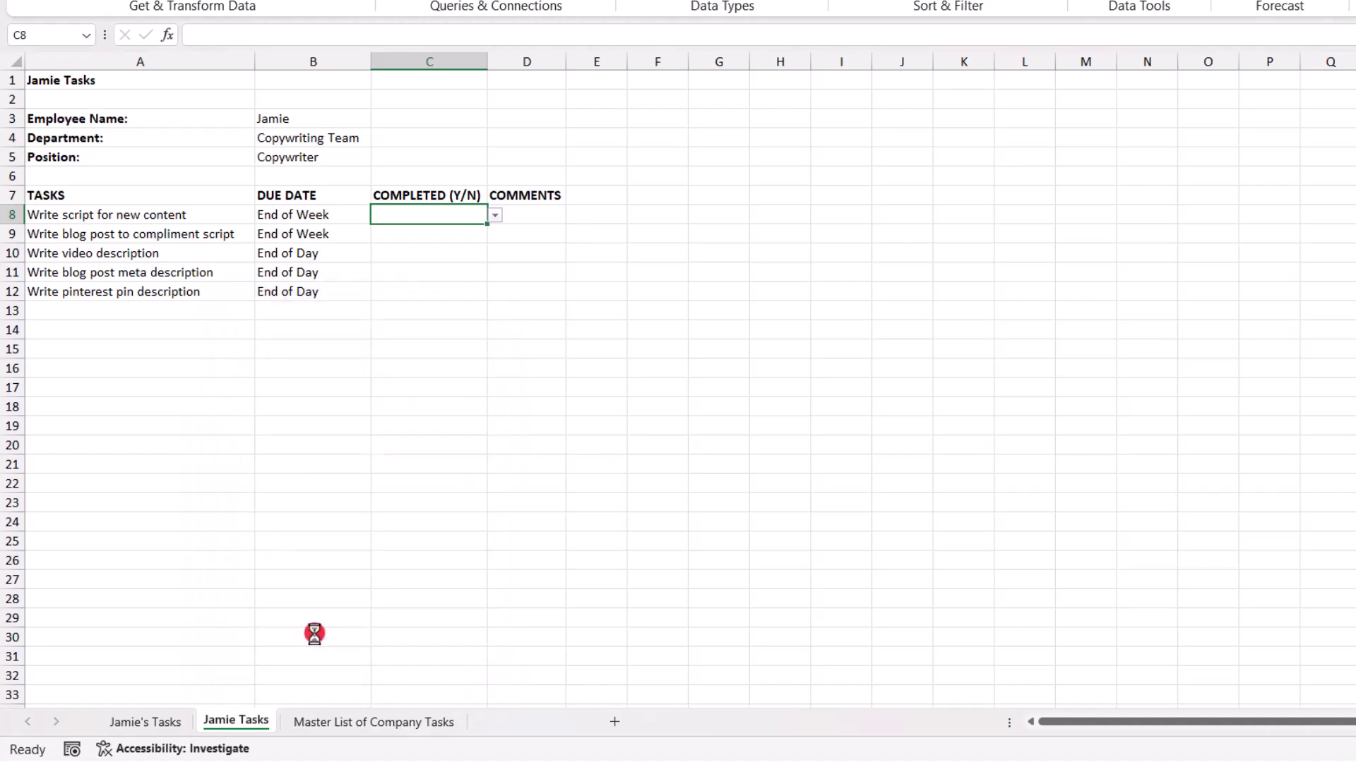
Rename the copied Jamie Tasks (2) sheet to Emerson Tasks.
right_click(318, 720)
left_click(414, 427)
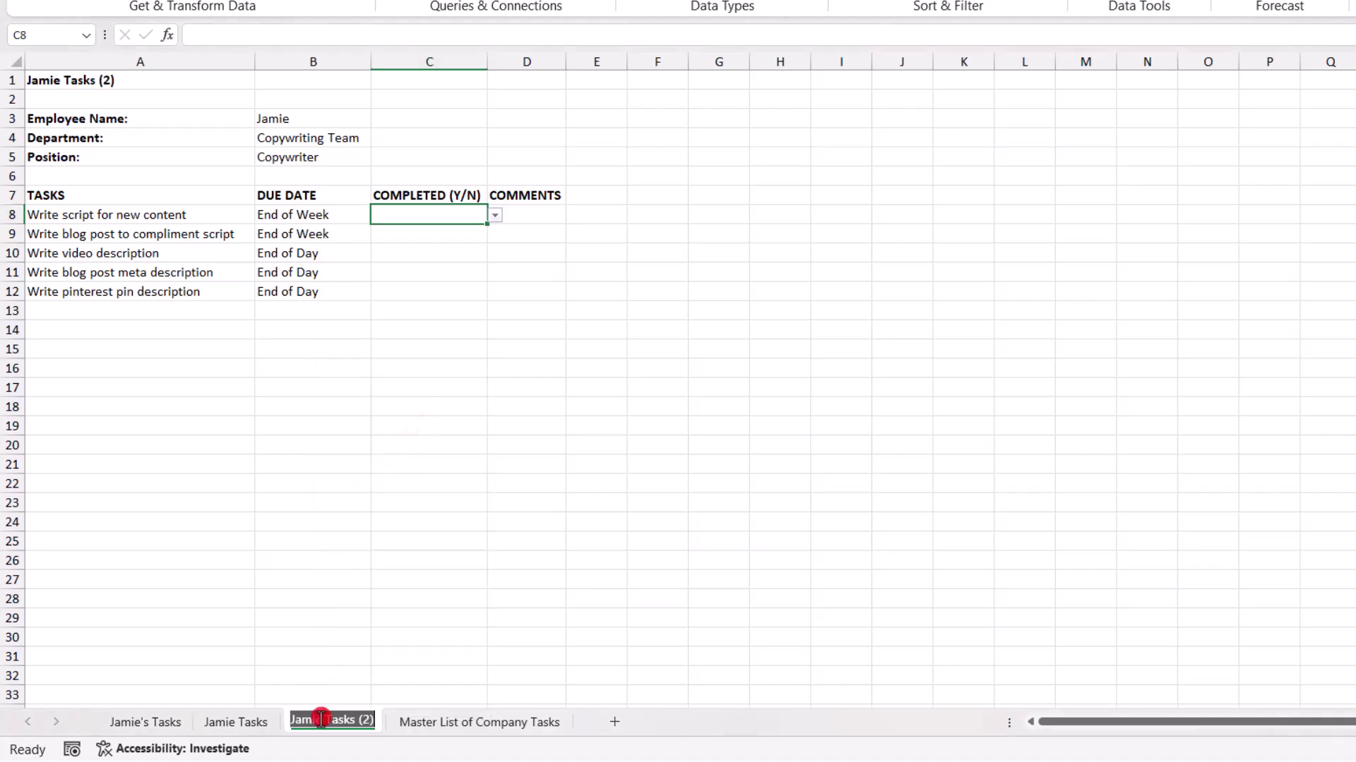
double_click(321, 720)
key("BackSpace")
type("Emerson")
key("BackSpace")
key("BackSpace")
key("BackSpace")
key("BackSpace")
key("Return")
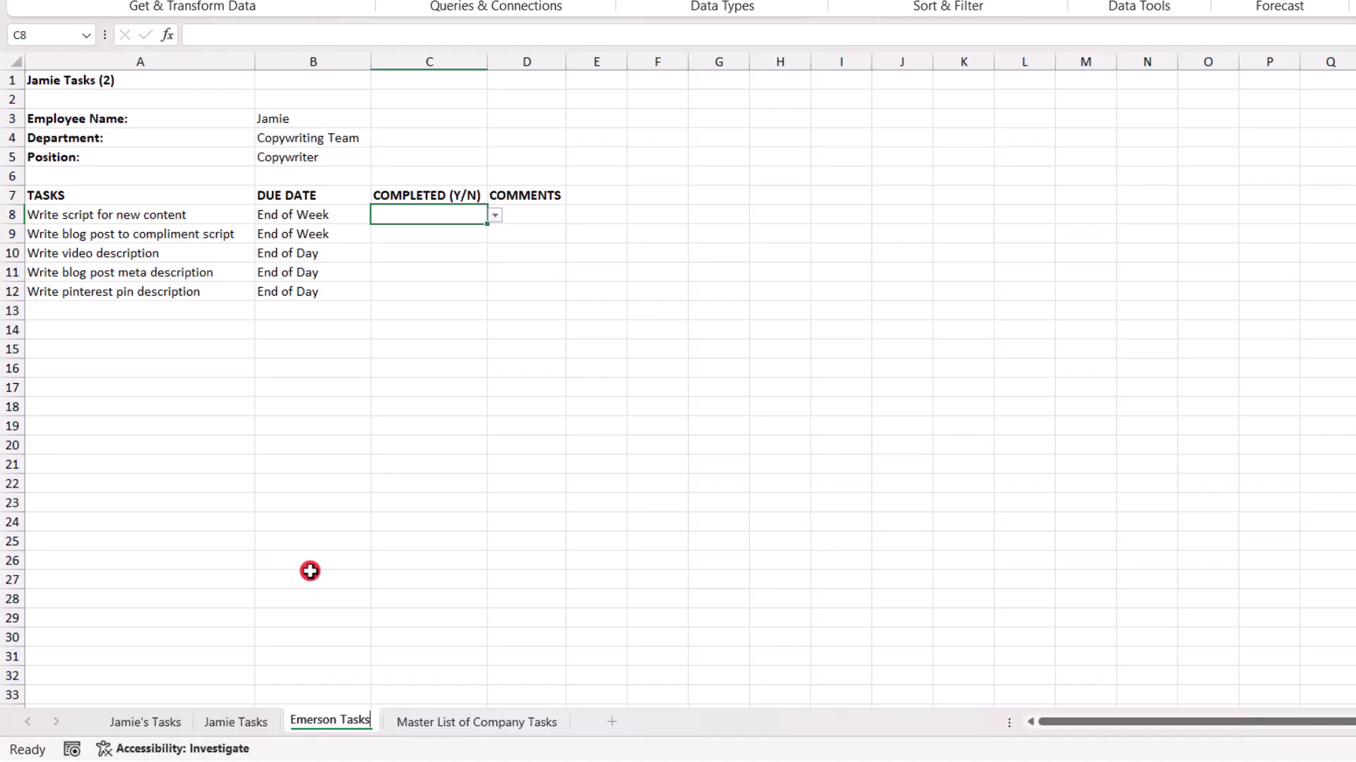